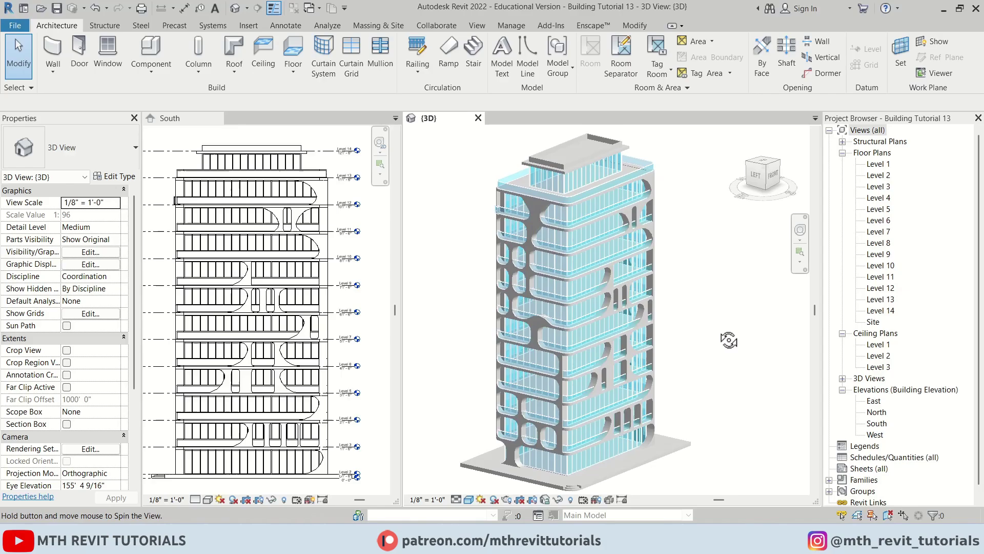
shift+middle_drag(738, 332, 645, 307)
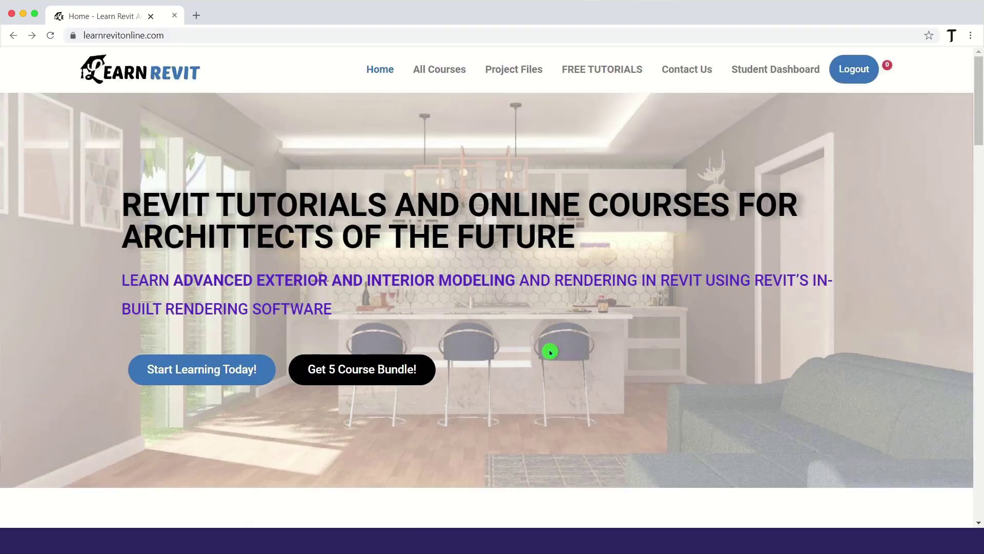
click(402, 374)
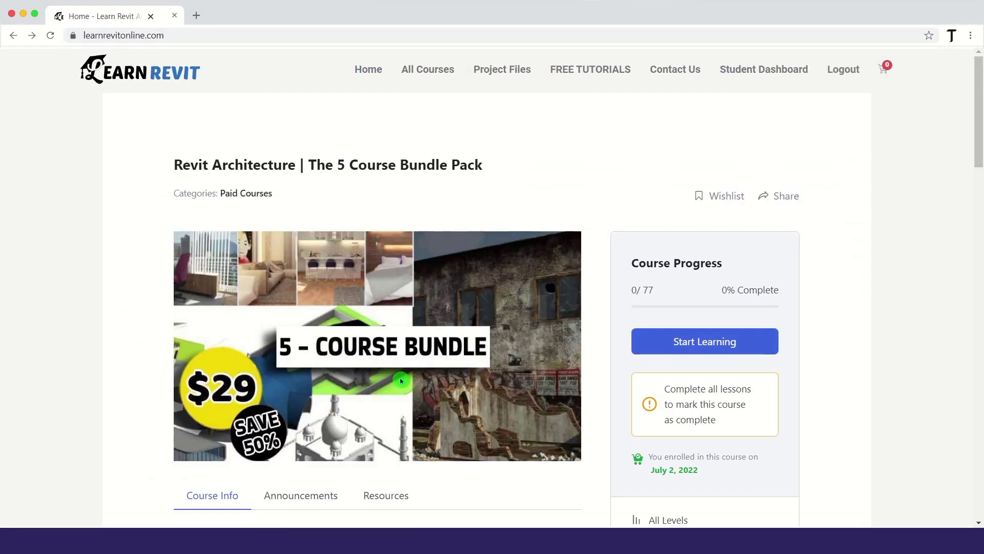
click(658, 351)
click(608, 330)
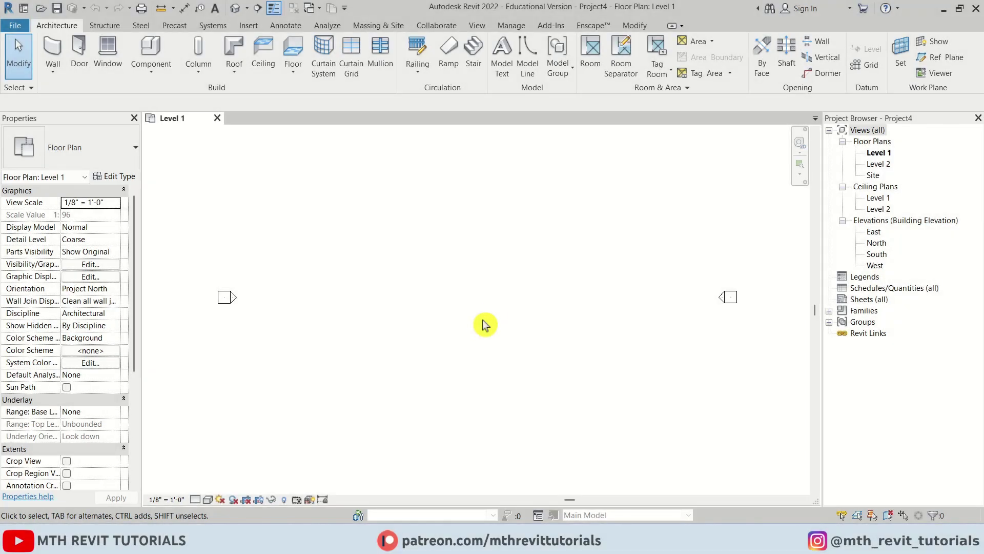
- In the South elevation, set the height of Level 2 above Level 1 to 1' 6"
middle_drag(479, 321, 478, 335)
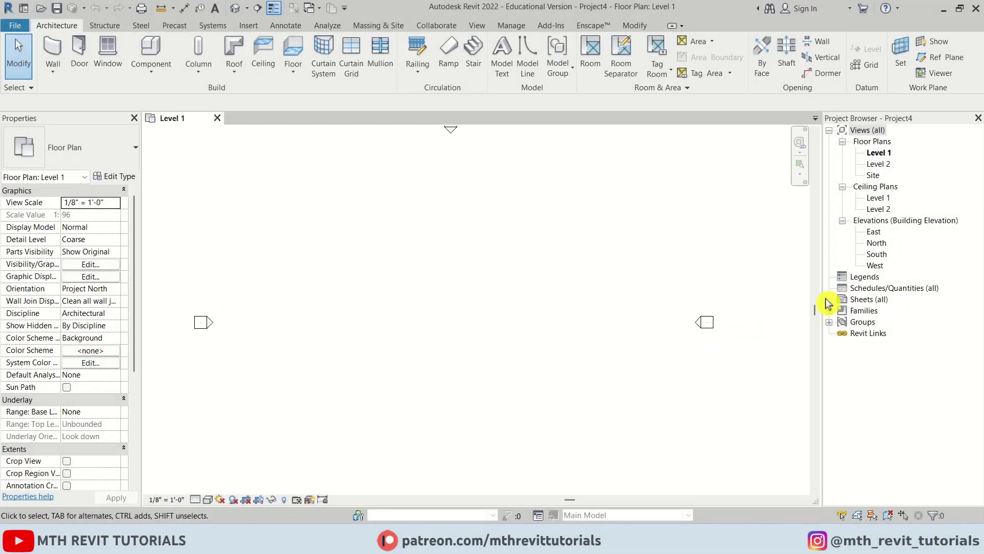
double_click(877, 254)
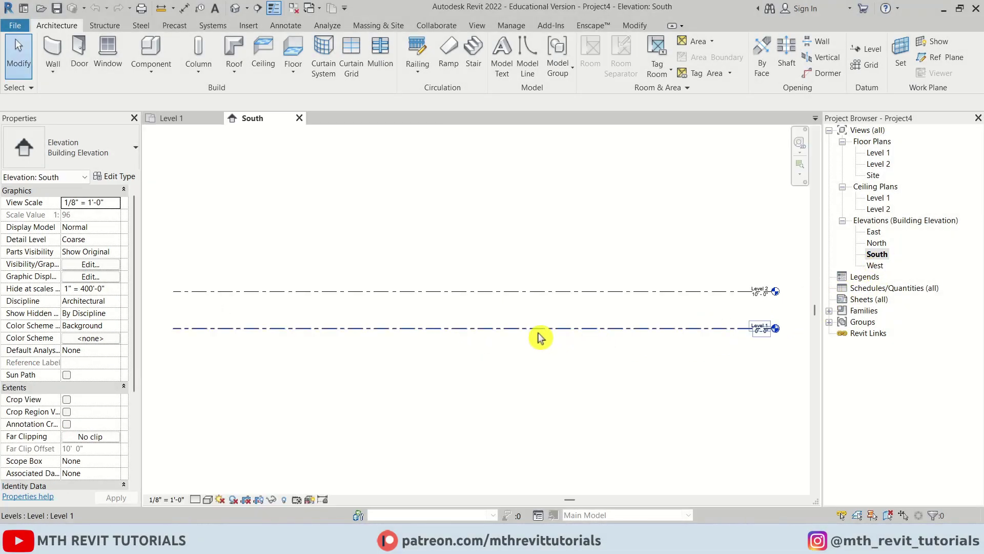
scroll(492, 344, up, 2)
click(479, 329)
scroll(270, 369, up, 4)
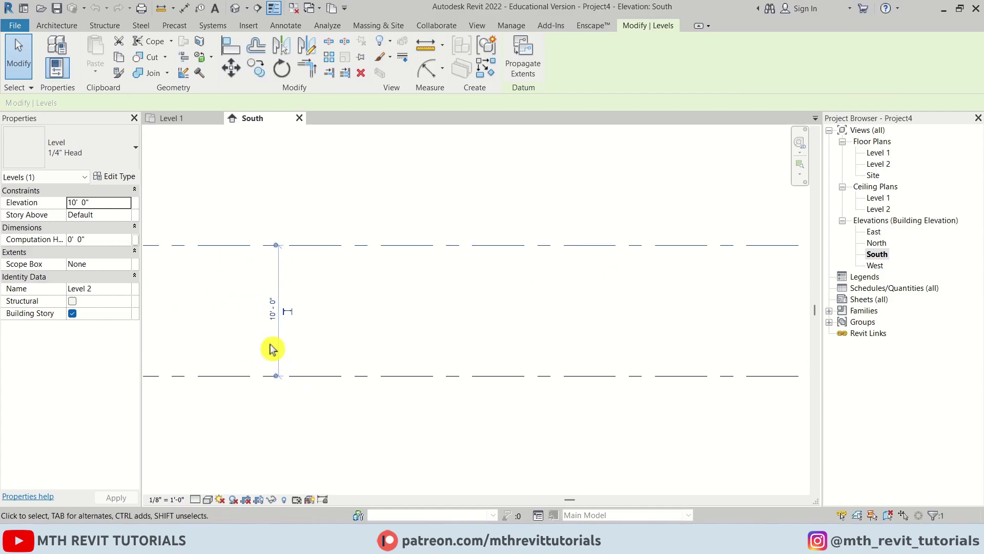
click(273, 310)
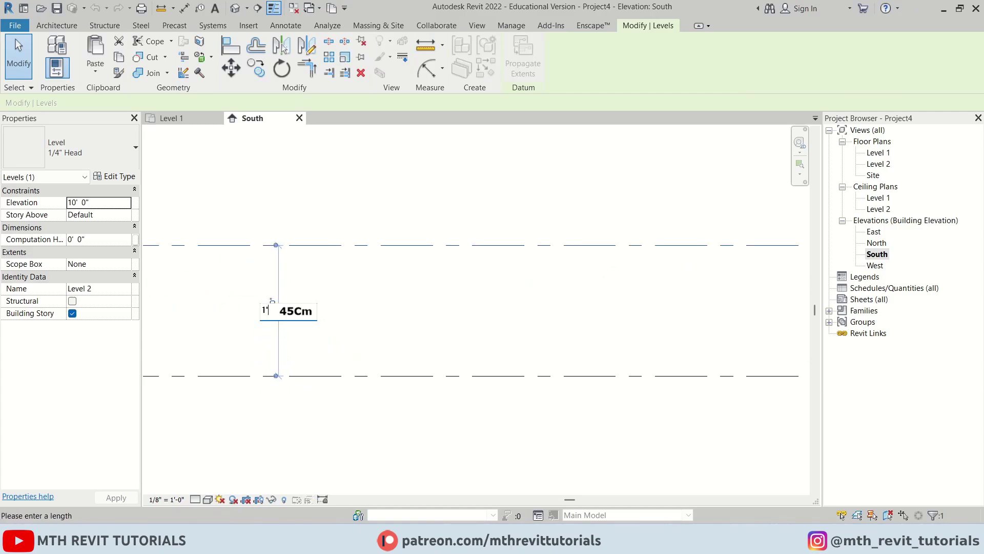
text(1'6")
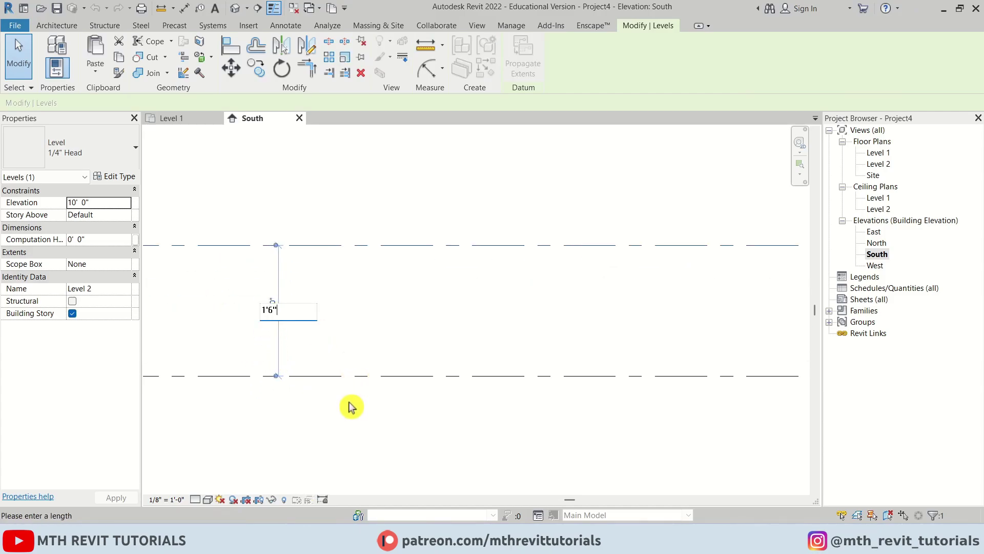
key(Return)
- Place a new level 10' above Level 2, aligned with both ends of the existing level lines
scroll(370, 397, down, 2)
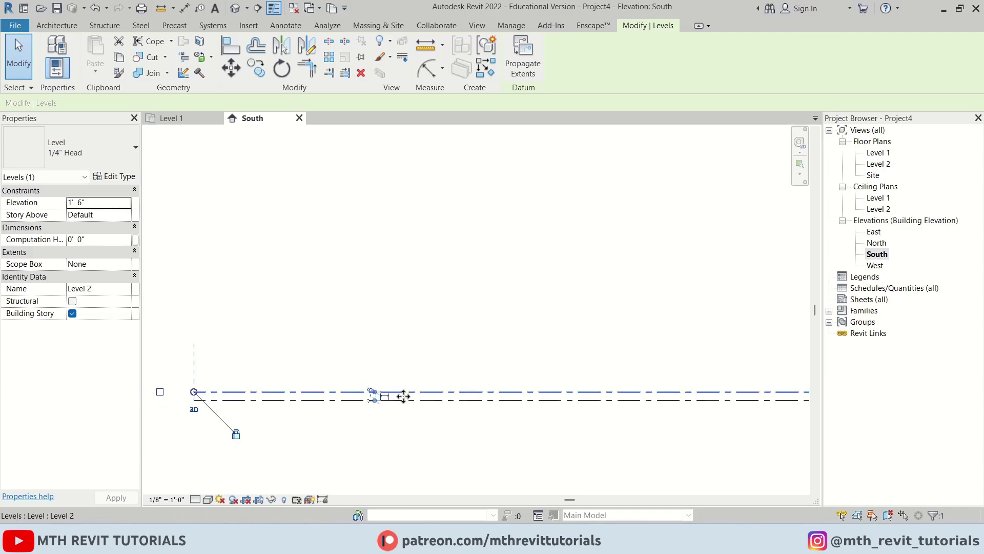
key(c)
key(s)
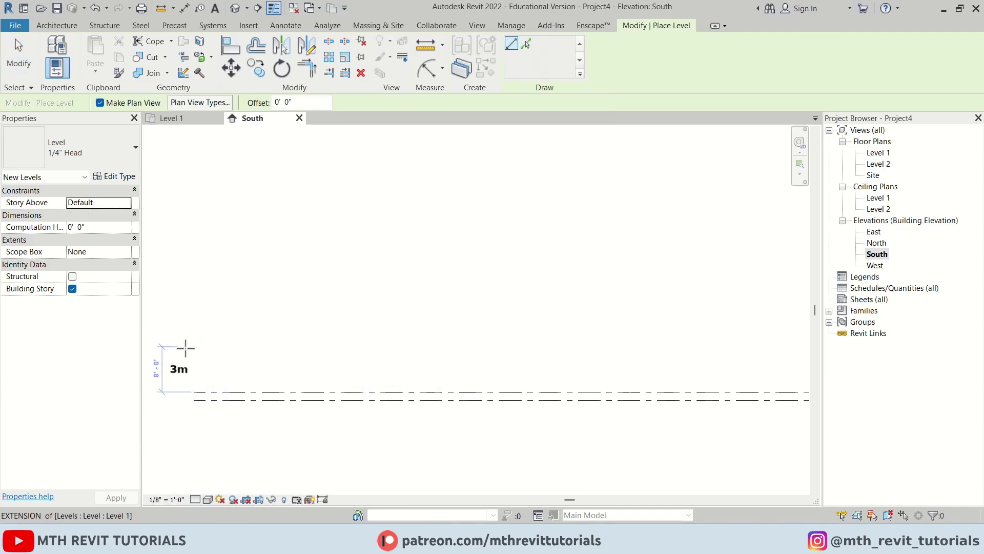
scroll(197, 335, up, 1)
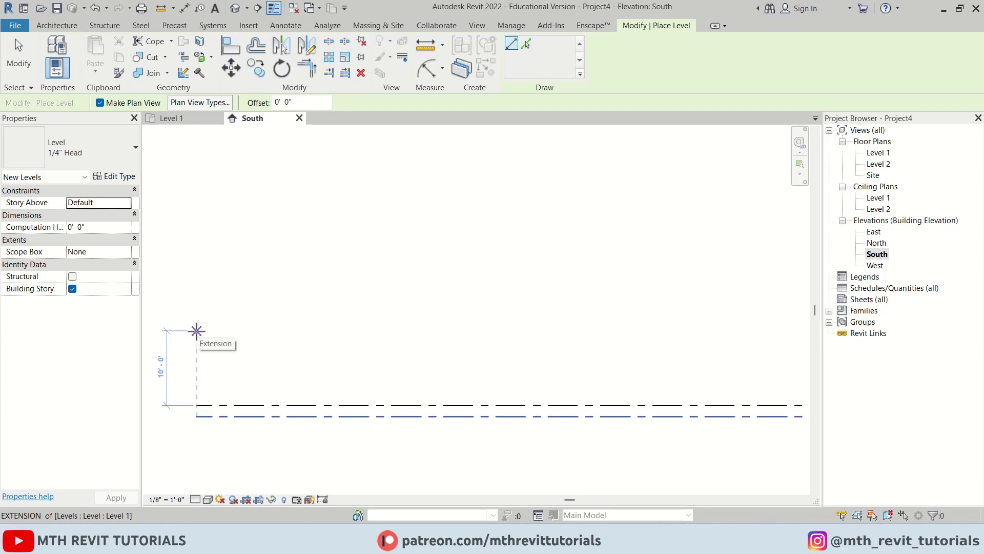
click(197, 328)
scroll(203, 336, down, 2)
click(593, 337)
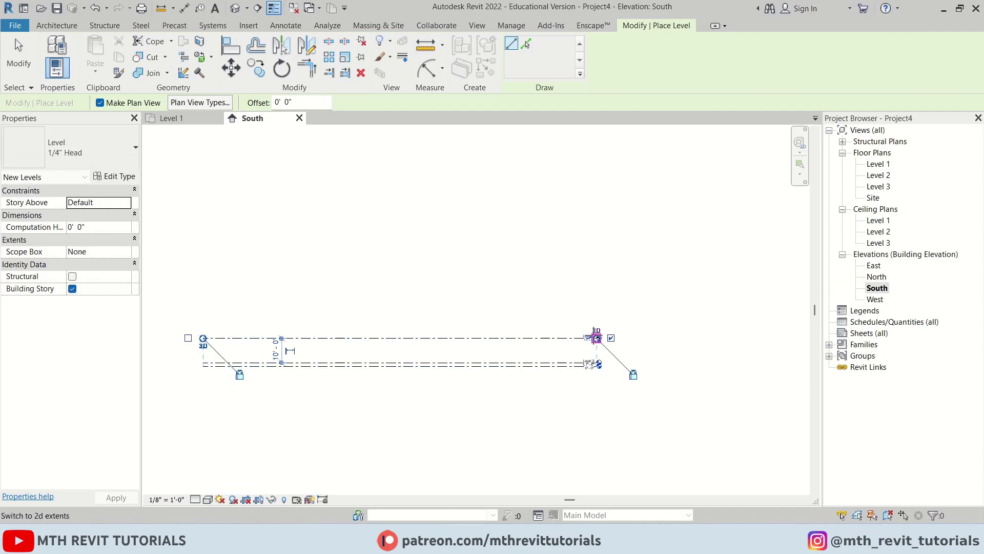
key(Escape)
key(Escape)
- Array the topmost level upward at 10' spacing with a count of 12
middle_drag(340, 356, 358, 383)
scroll(358, 383, up, 2)
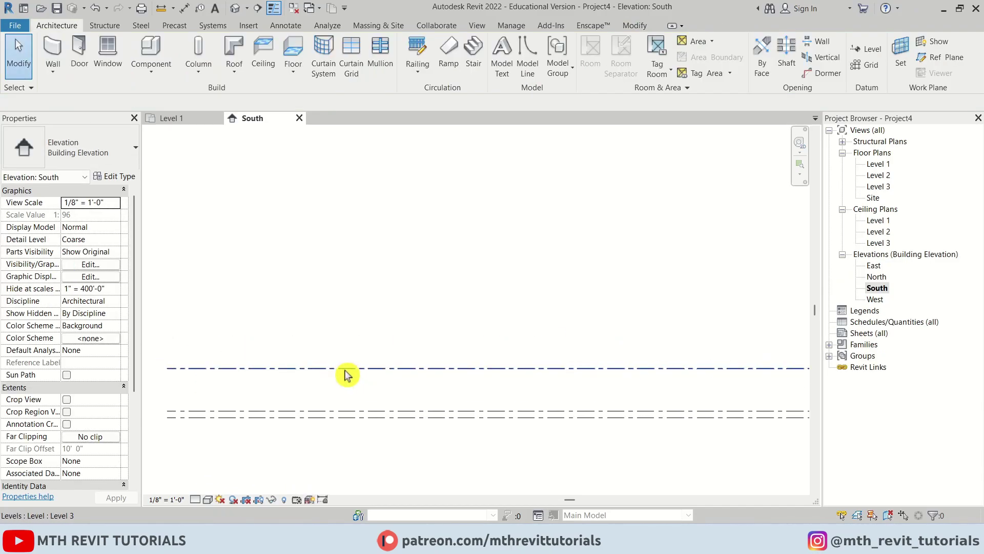
click(357, 371)
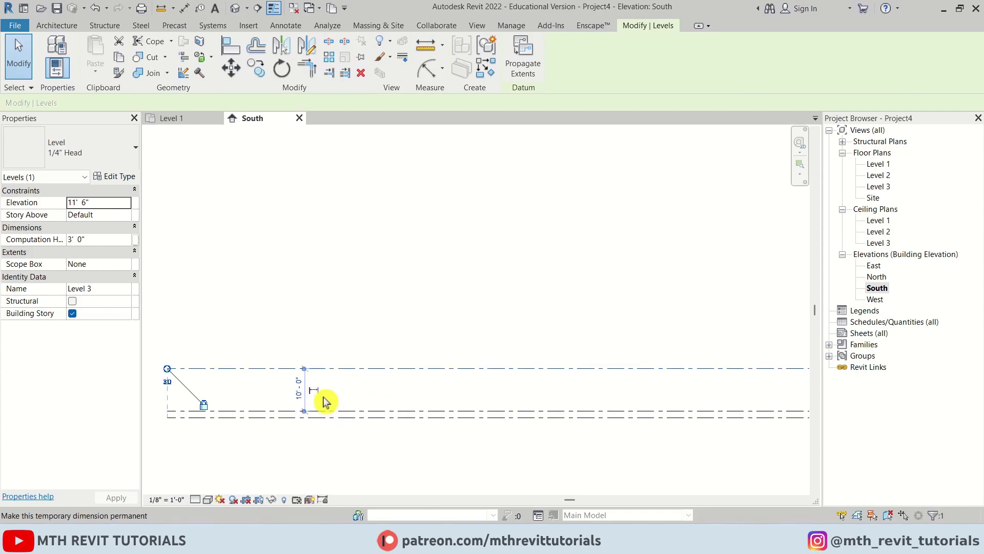
scroll(330, 413, up, 1)
key(a)
key(r)
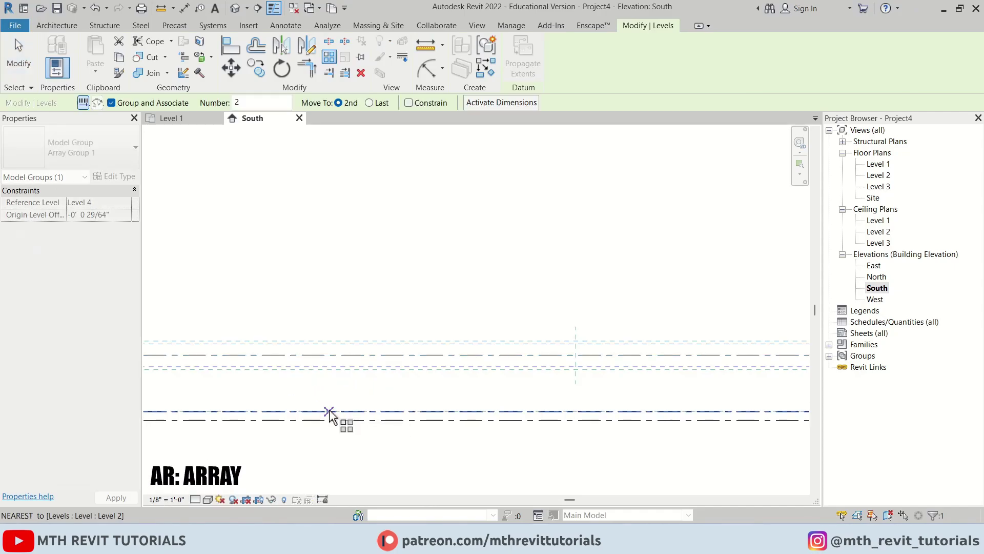
click(342, 412)
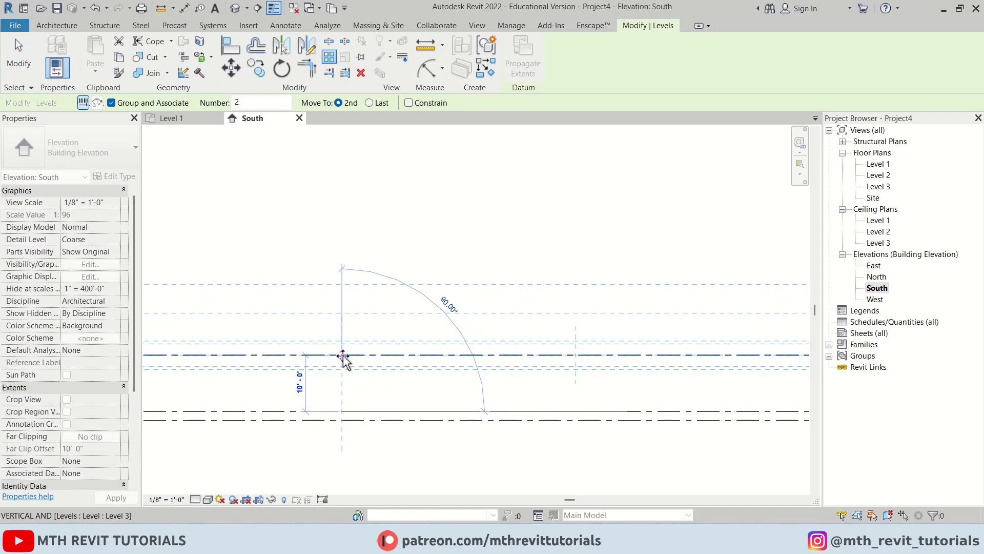
click(342, 355)
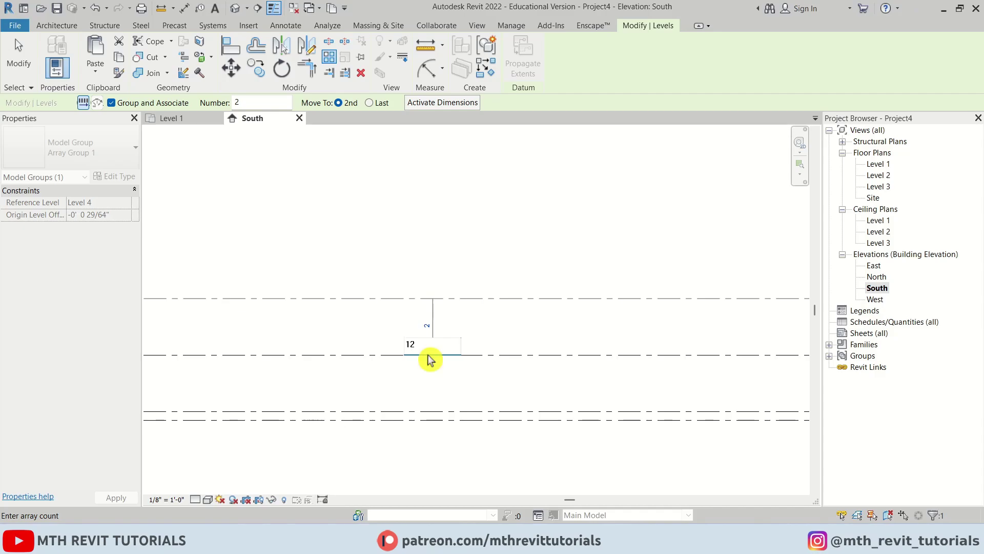
key(Return)
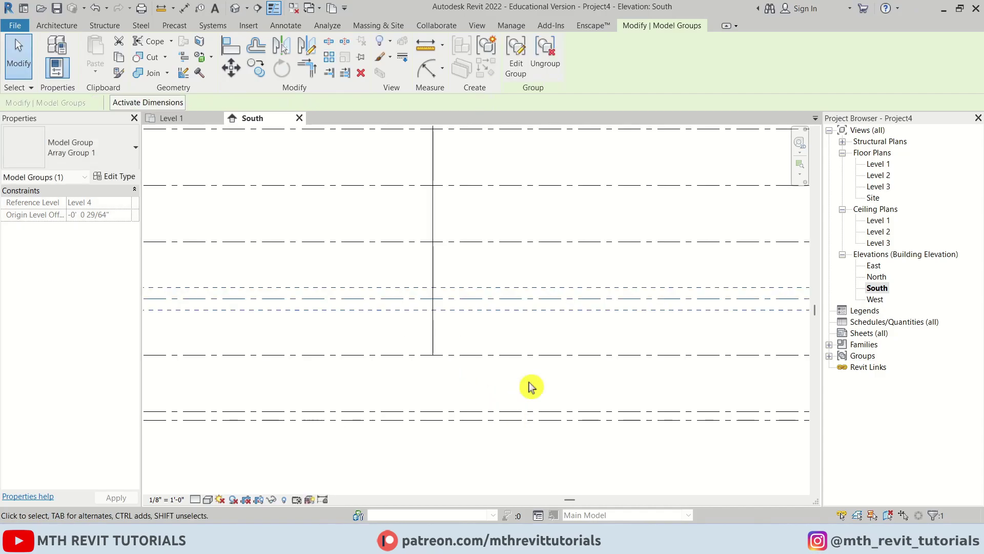
scroll(408, 385, down, 6)
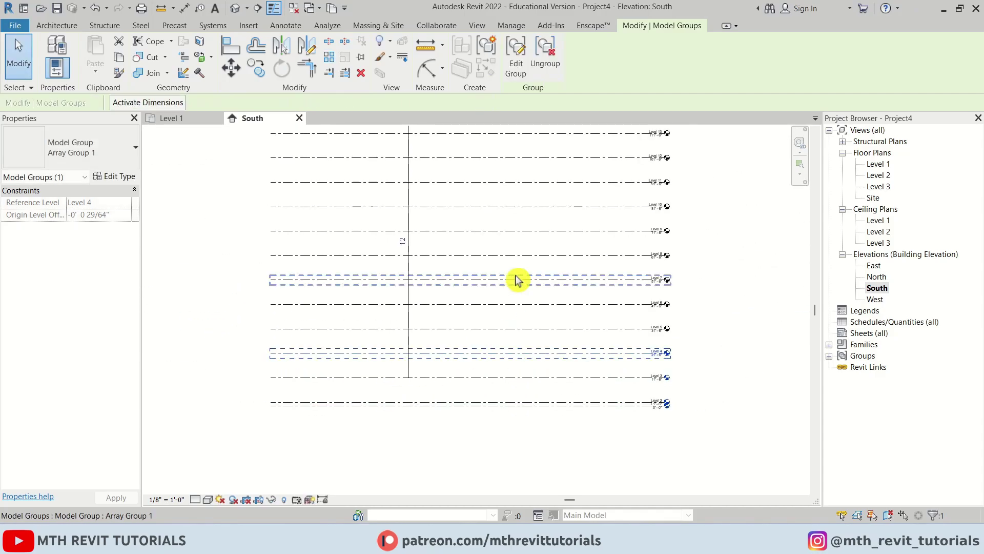
key(Escape)
scroll(527, 309, up, 2)
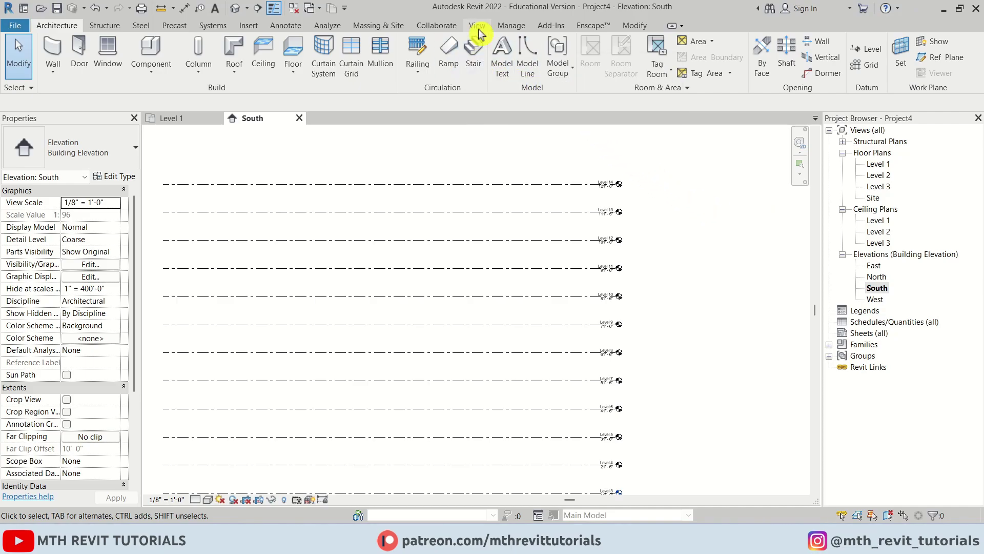
- Create floor plan views for Level 4 through Level 14
click(479, 28)
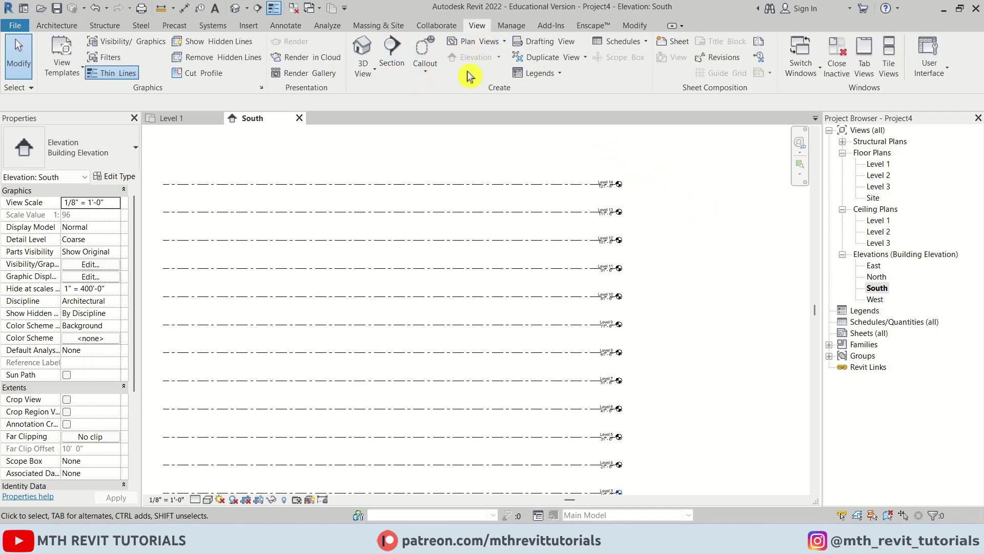
click(507, 47)
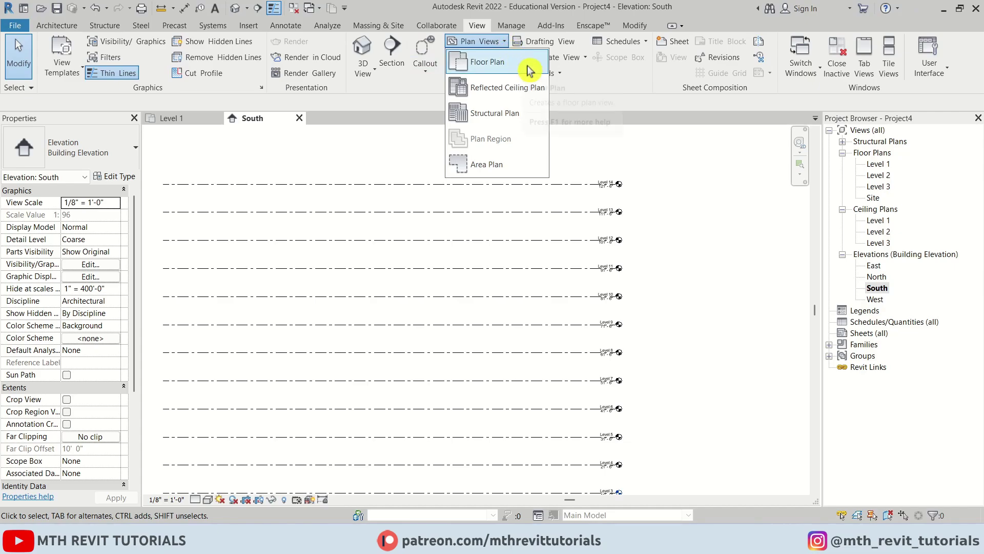
click(512, 63)
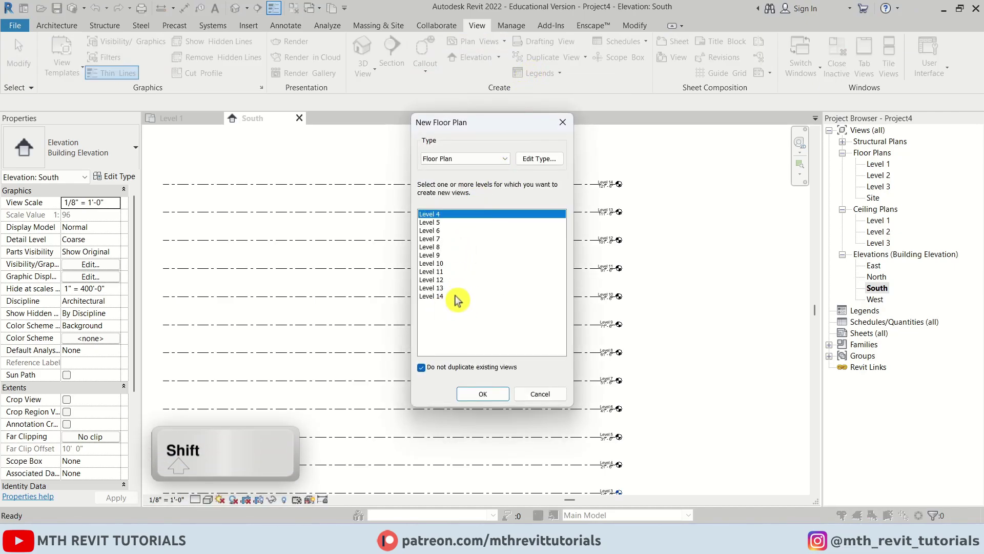
shift+click(454, 298)
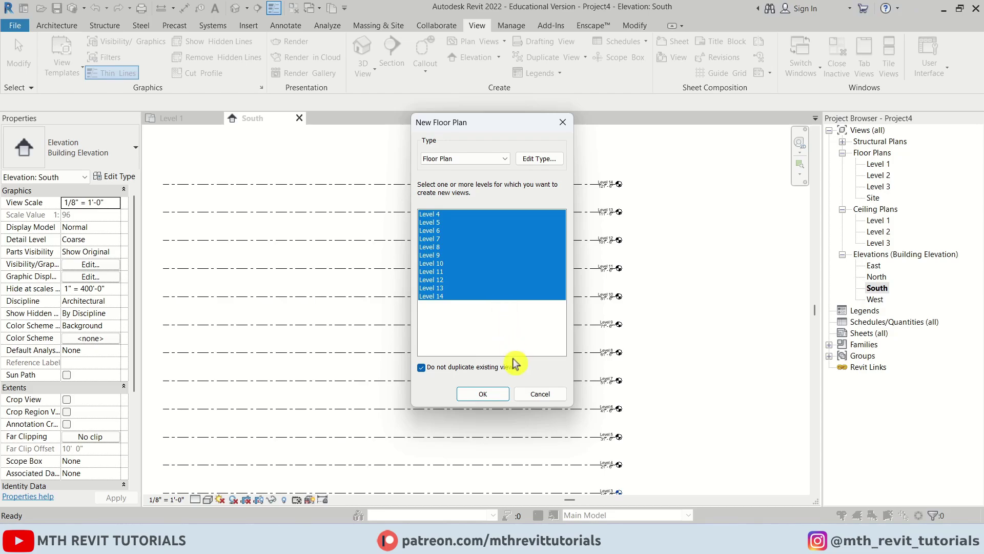
click(497, 395)
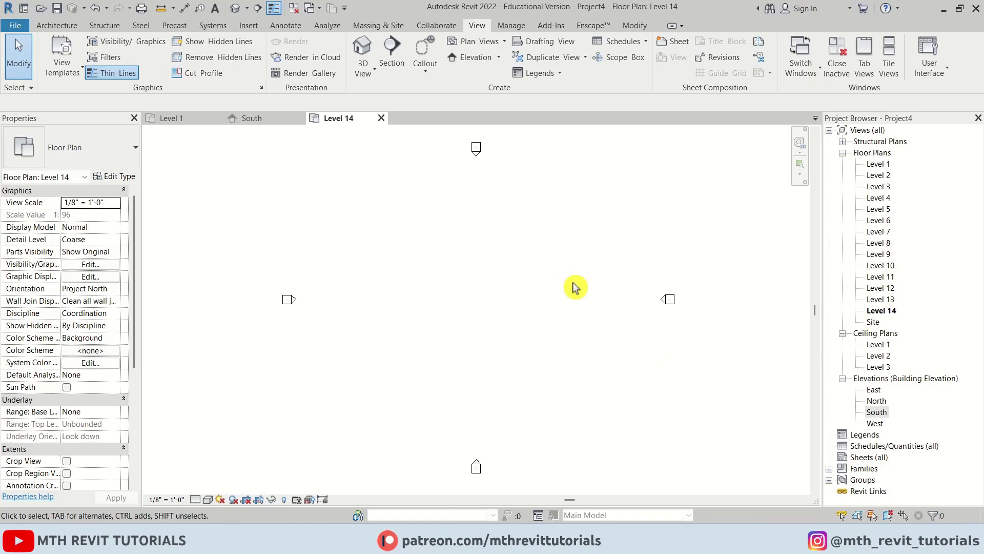
- In the Level 2 floor plan, start a Storefront curtain wall with an unconnected height of 9'
scroll(526, 307, down, 1)
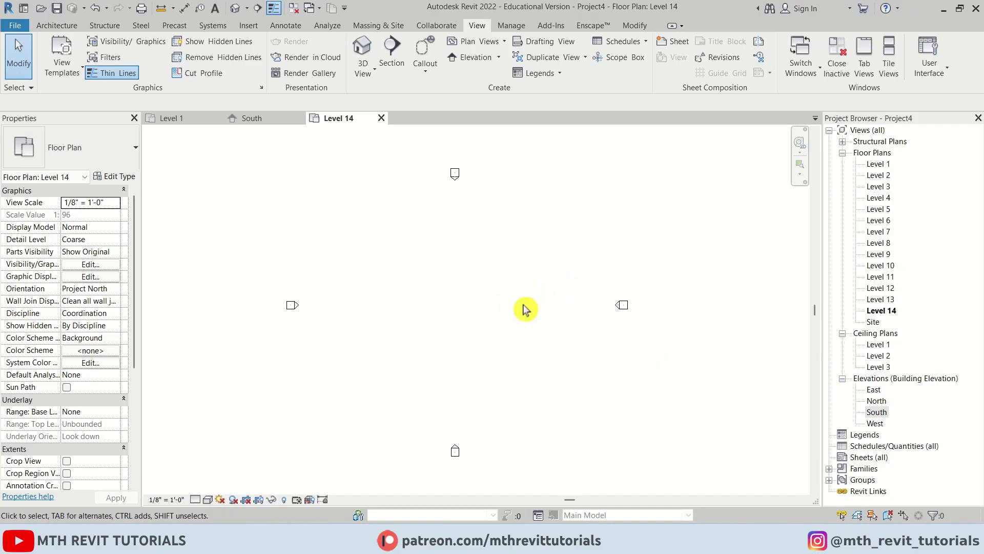
double_click(878, 175)
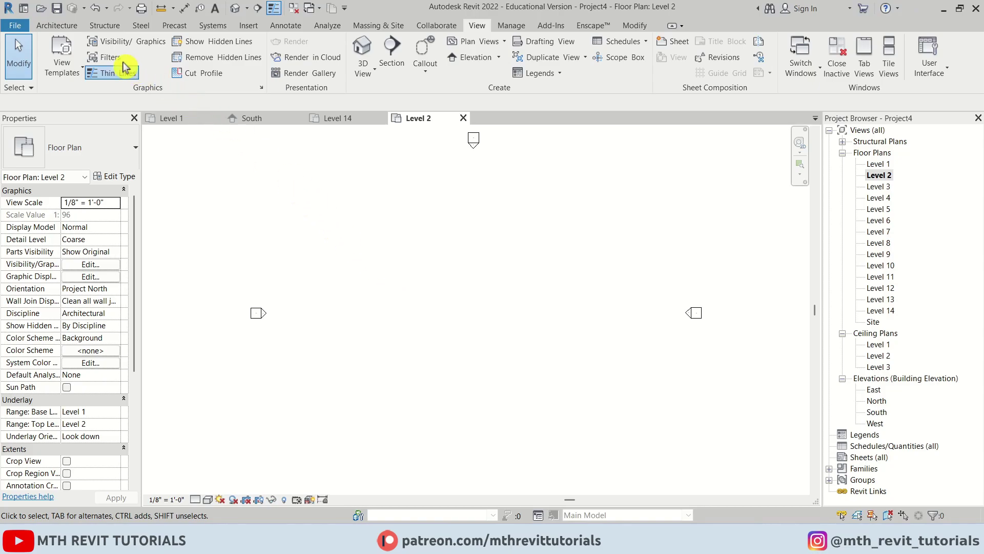
click(67, 25)
click(61, 51)
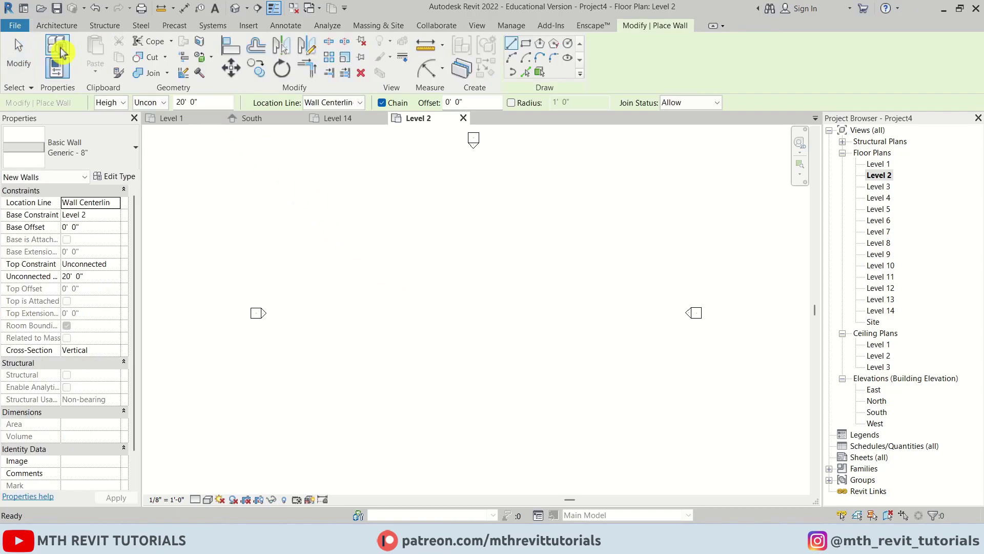
click(118, 149)
scroll(95, 296, down, 1)
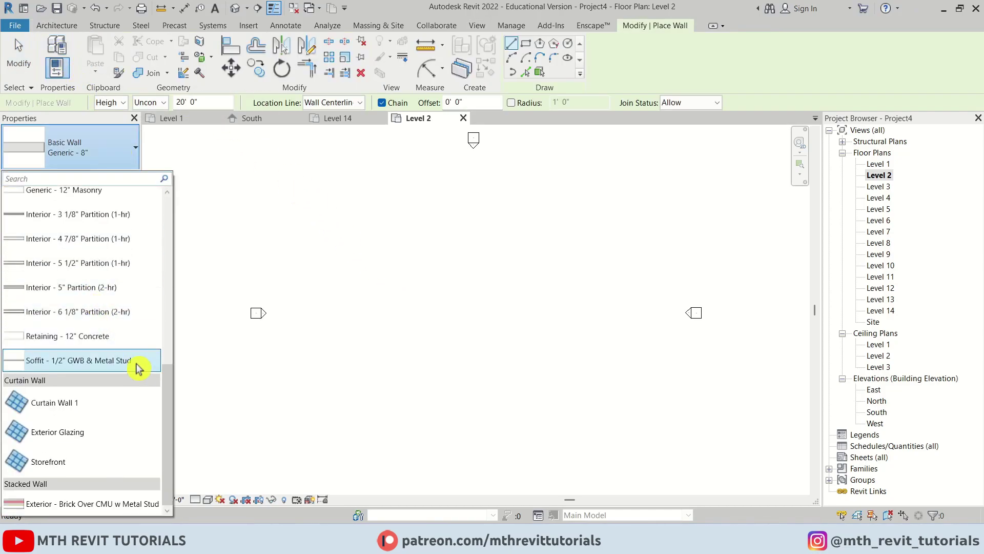
click(113, 468)
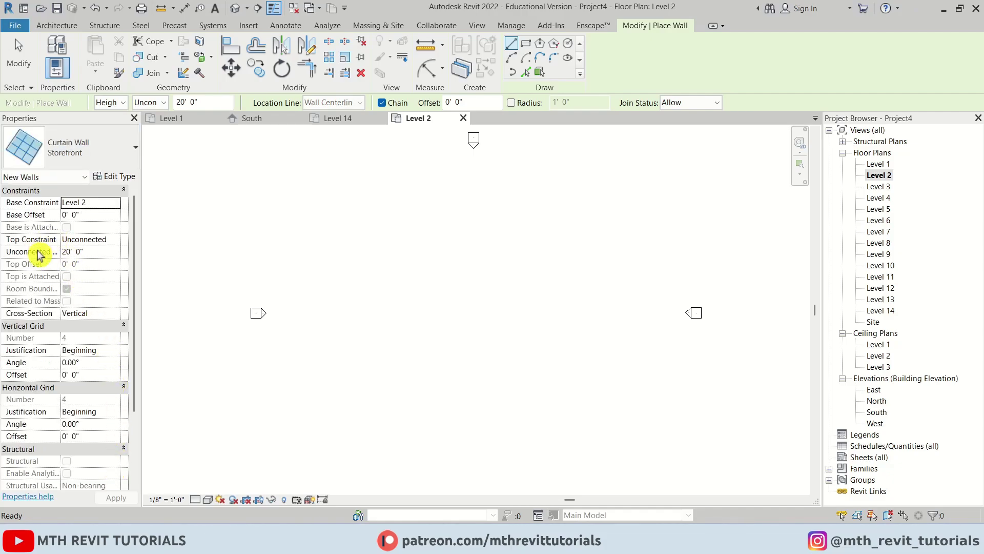
click(96, 253)
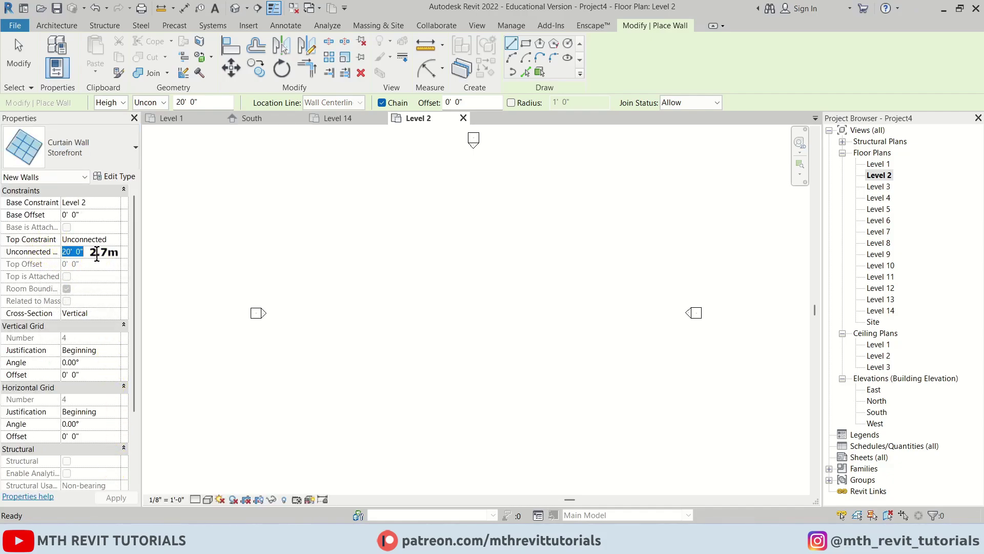
text(9)
key(Return)
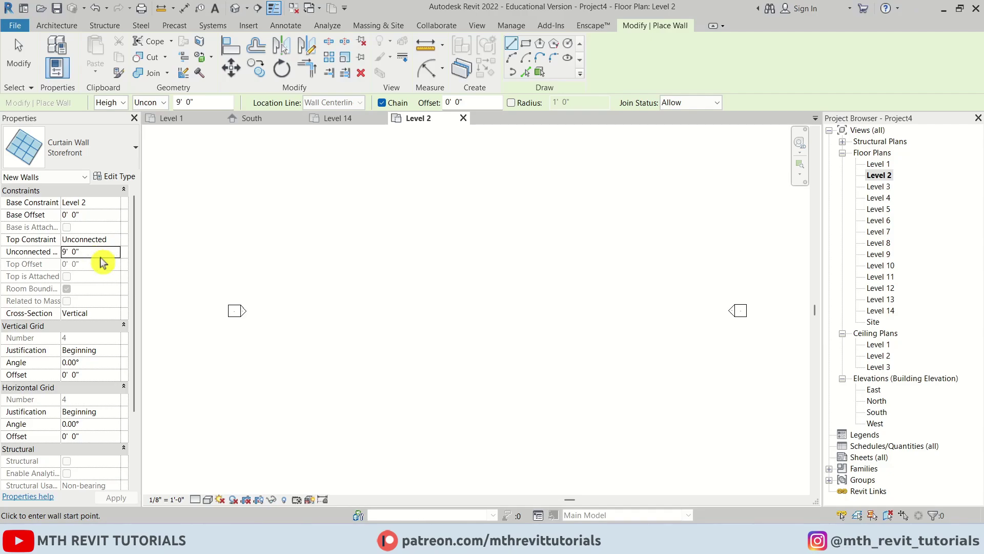
- Draw a rectangle of Storefront curtain walls, about 43' by 21', between the elevation markers
middle_drag(493, 349, 470, 319)
click(526, 43)
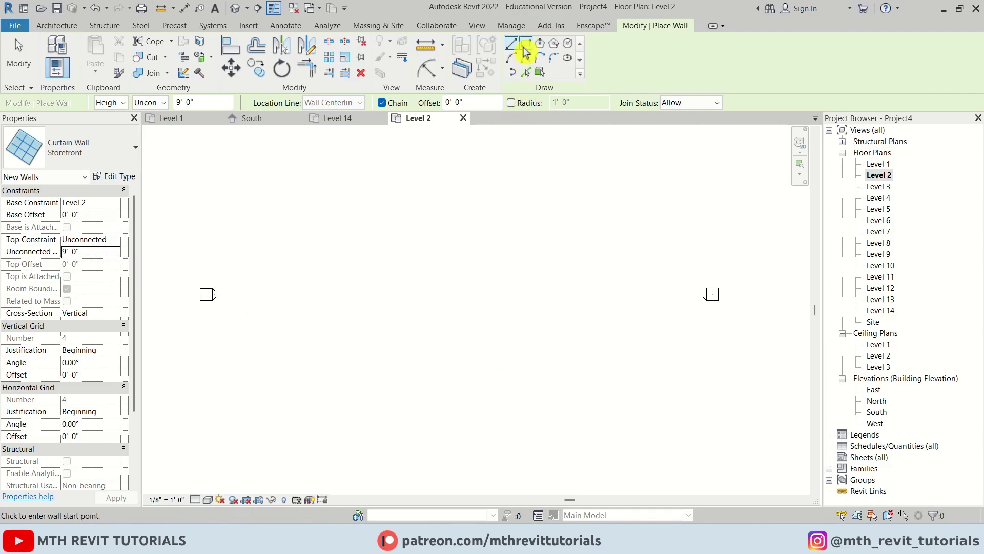
click(397, 252)
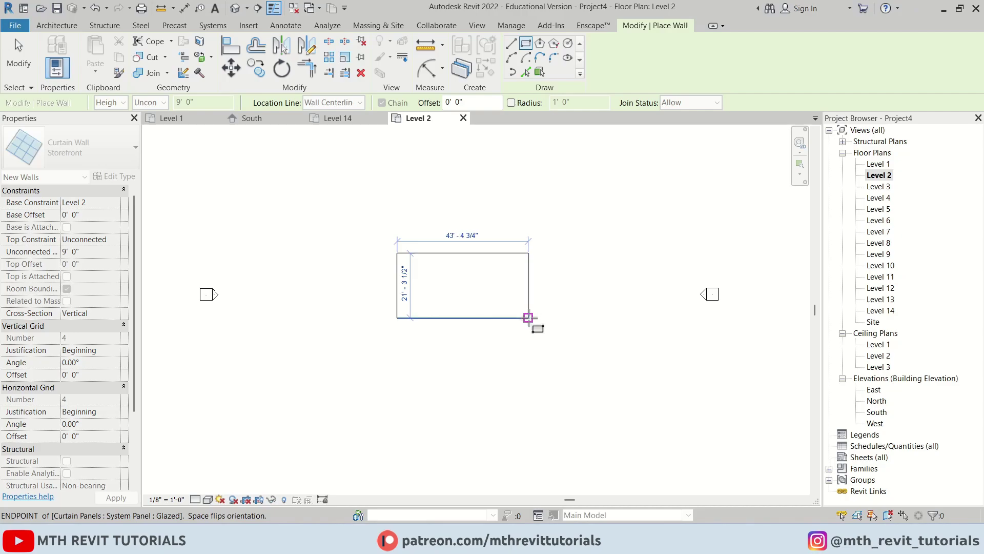
click(528, 317)
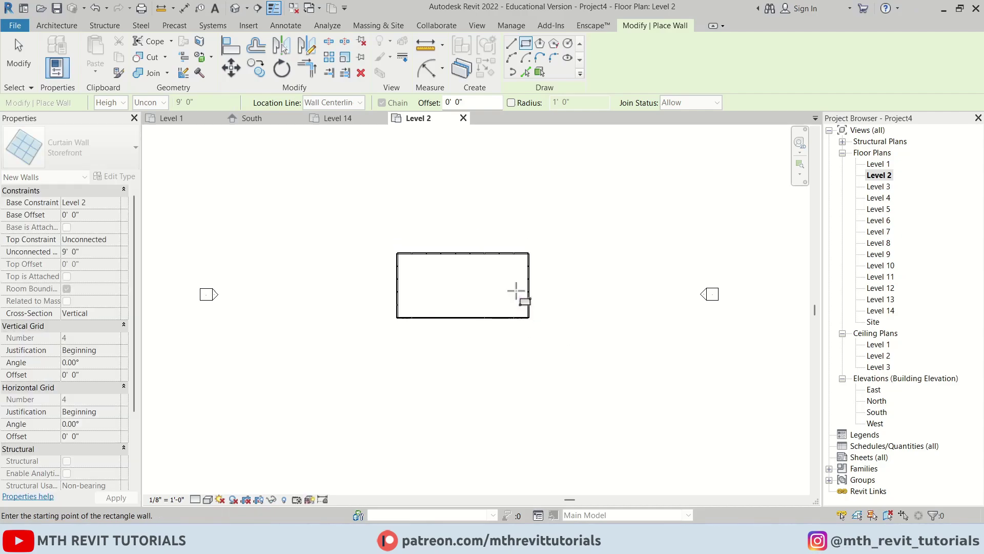
- Set the overall length of the Storefront wall rectangle to 50' by repositioning its east wall
key(Escape)
key(Escape)
scroll(519, 270, up, 2)
click(534, 276)
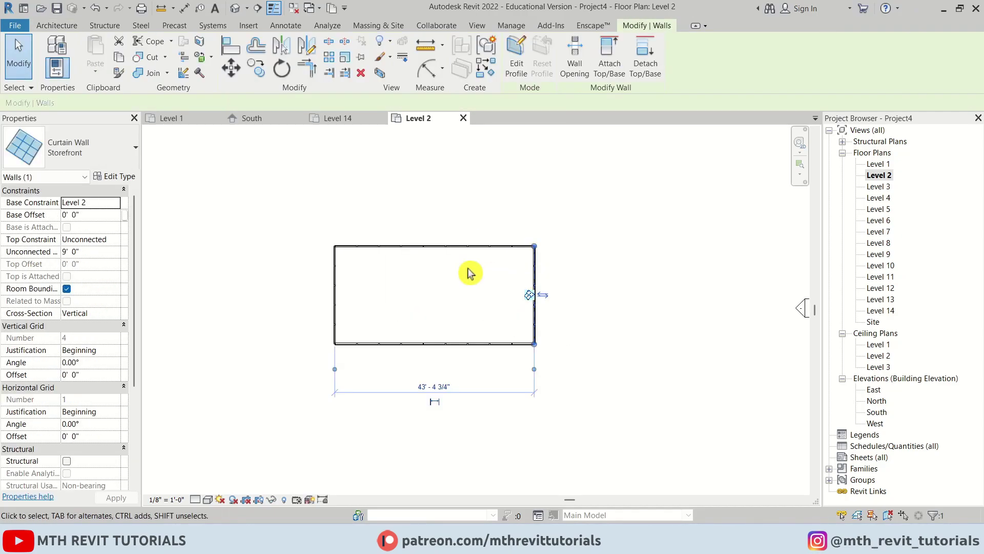
click(442, 390)
scroll(436, 411, up, 2)
text(5)
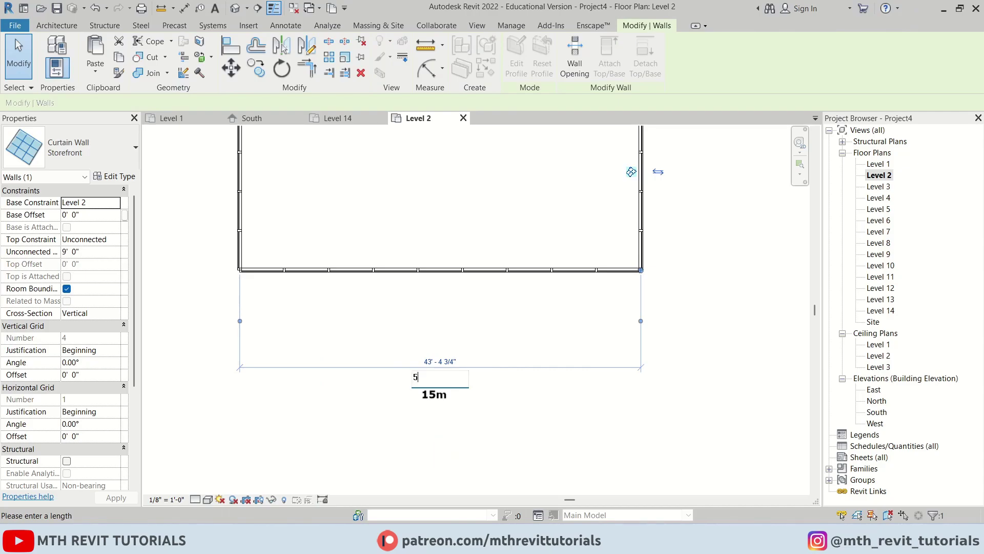
text(0')
key(Return)
scroll(484, 302, down, 3)
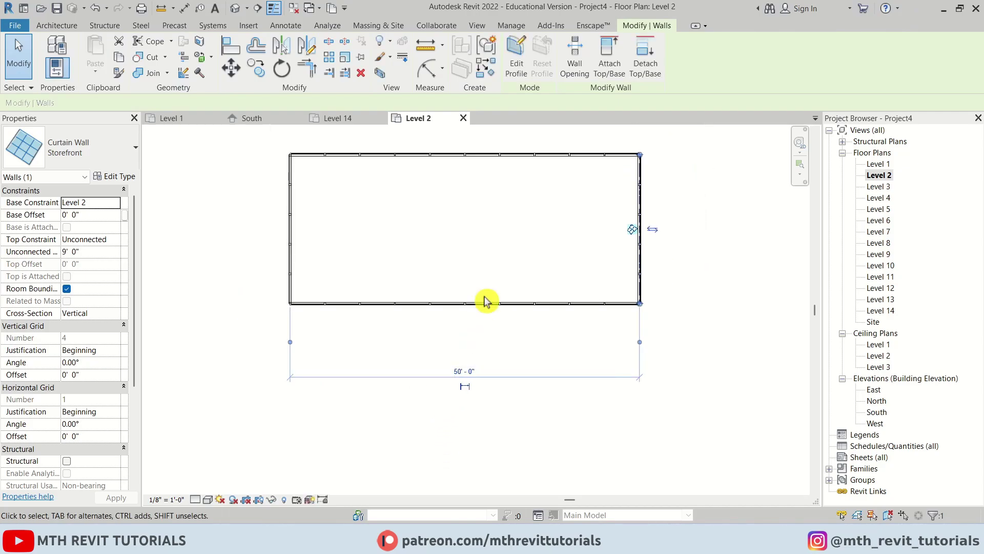
- Set the depth of the Storefront wall rectangle to 30' by repositioning its north wall
click(490, 214)
click(661, 279)
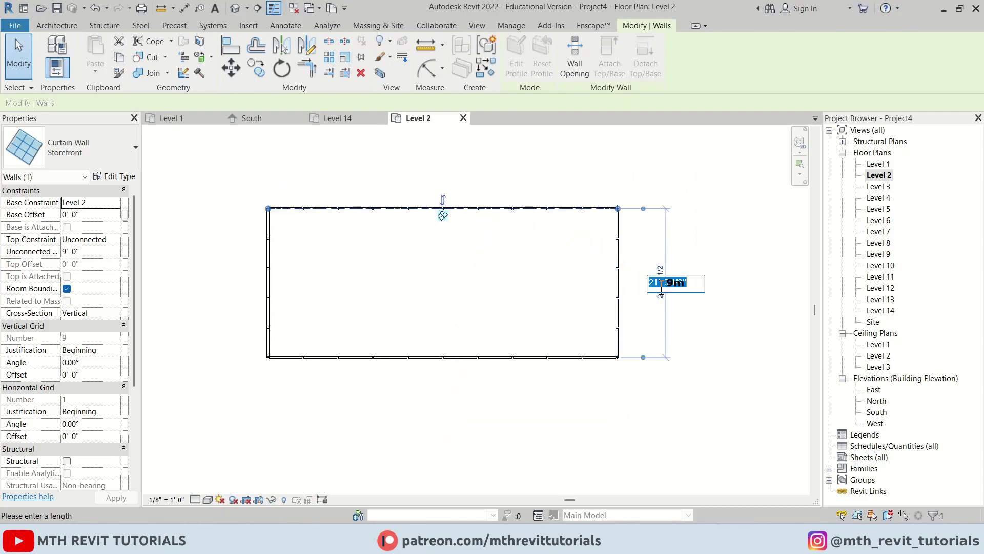
text(30')
key(Return)
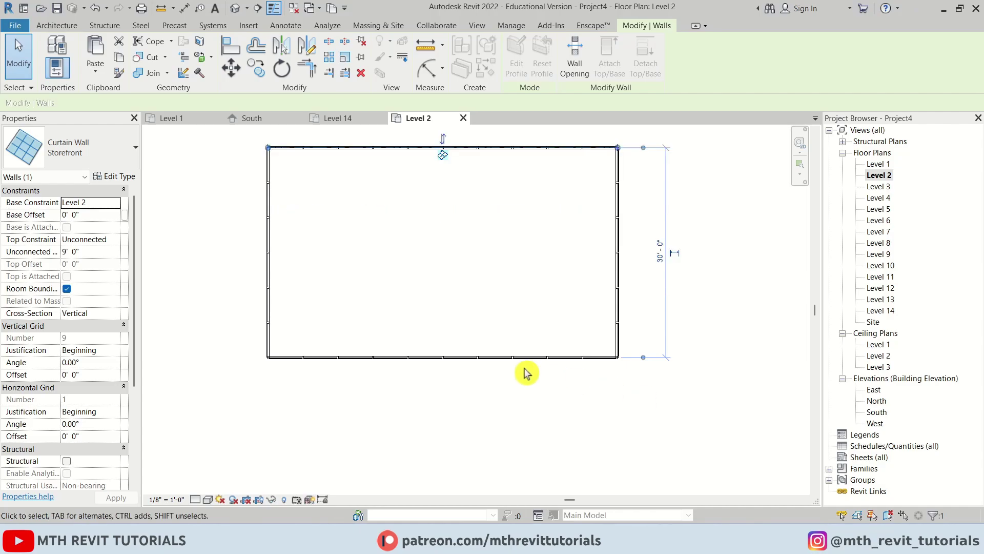
scroll(480, 379, down, 4)
key(Escape)
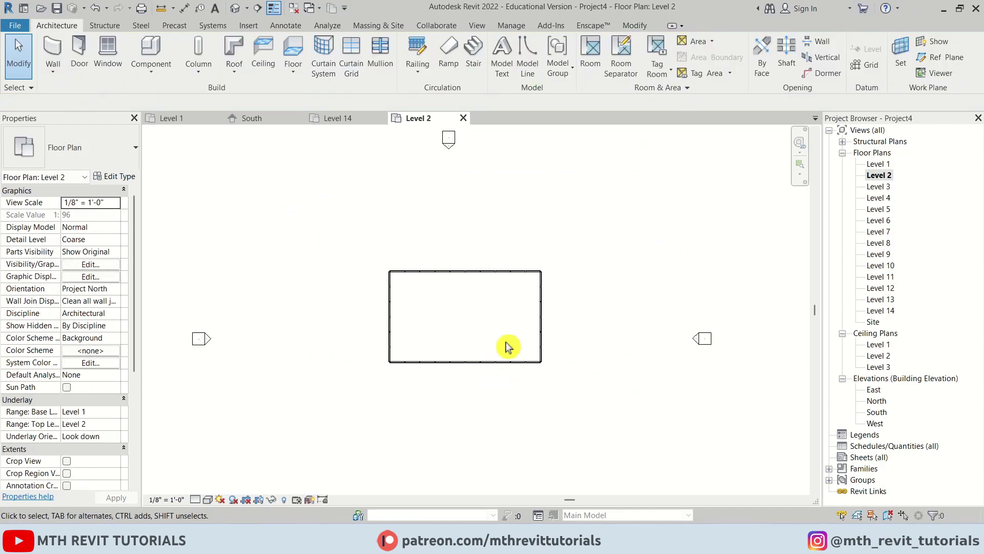
- Select all four curtain walls and shift the rectangle slightly south, closer to the middle of the elevation markers
click(542, 305)
scroll(468, 282, down, 2)
drag(457, 281, 468, 300)
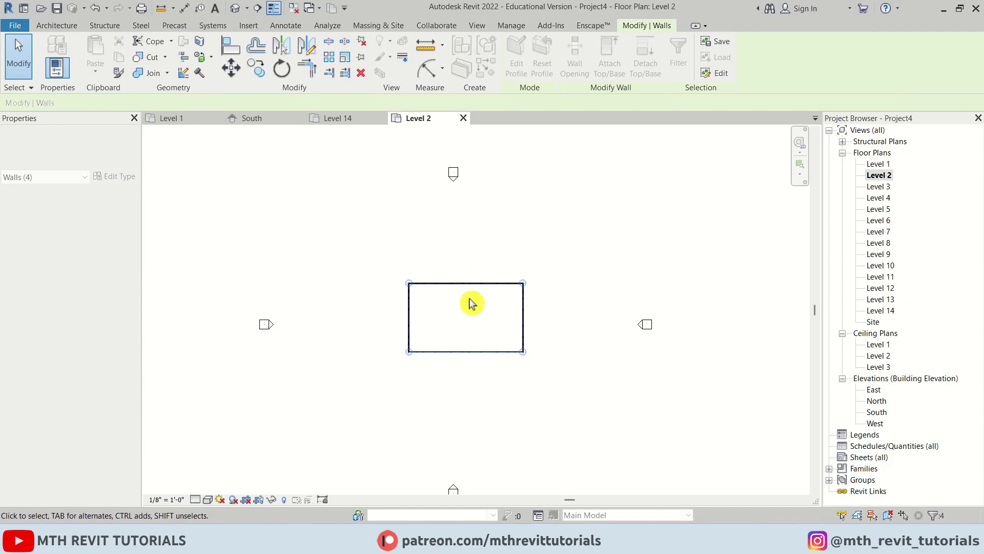
click(587, 306)
scroll(485, 298, up, 2)
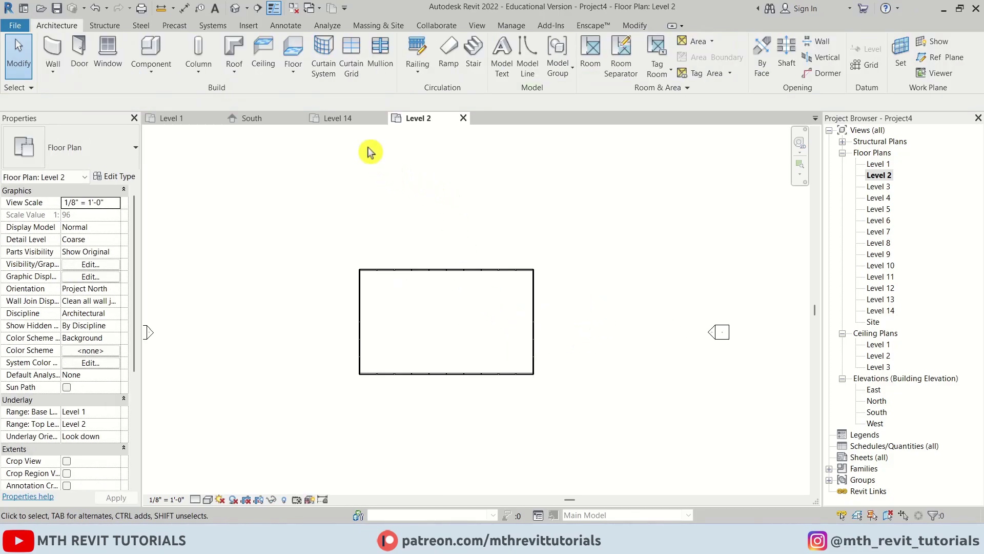
- In the default 3D view, duplicate the front curtain wall's type as Storefront 2
click(237, 14)
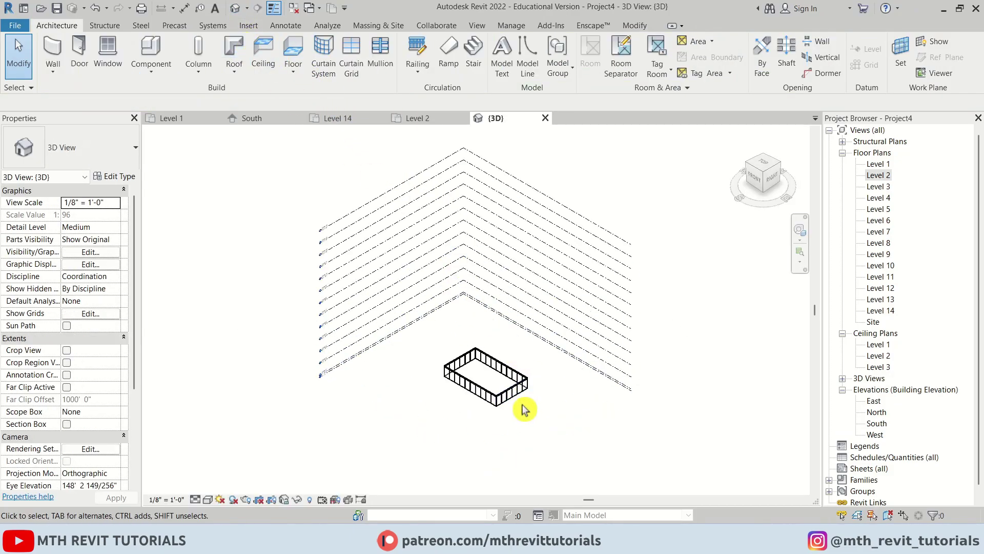
scroll(523, 404, up, 5)
scroll(358, 321, down, 4)
shift+middle_drag(556, 455, 399, 322)
scroll(399, 322, up, 3)
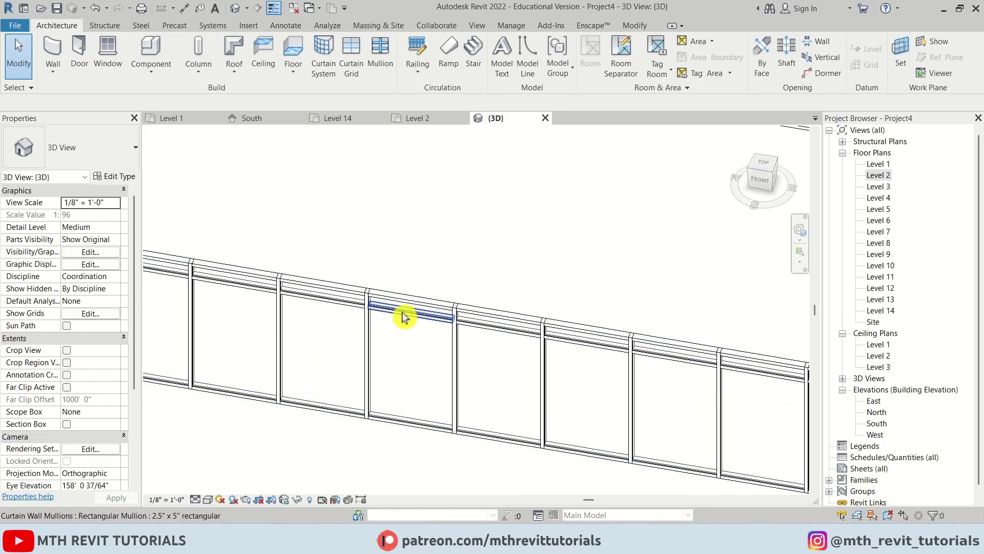
click(429, 298)
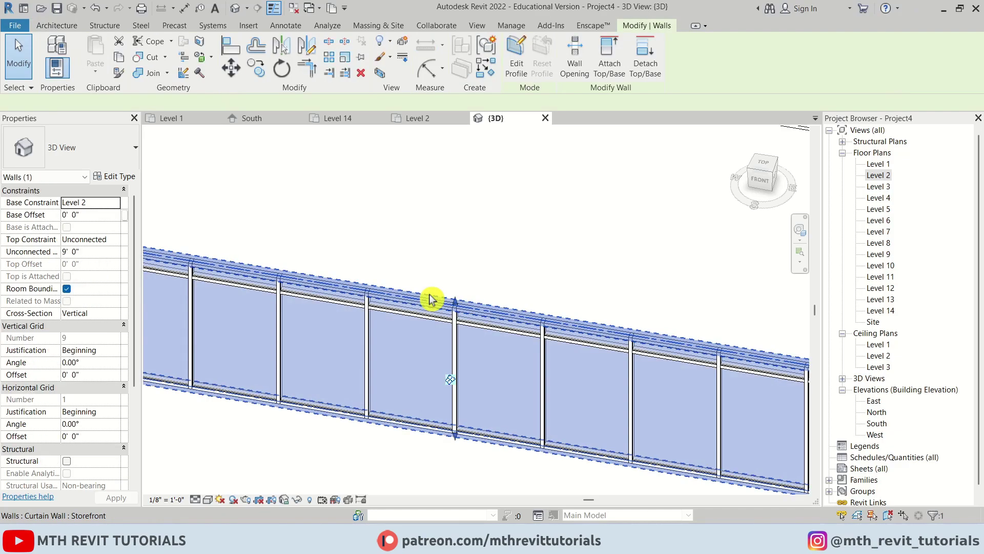
click(124, 178)
click(633, 147)
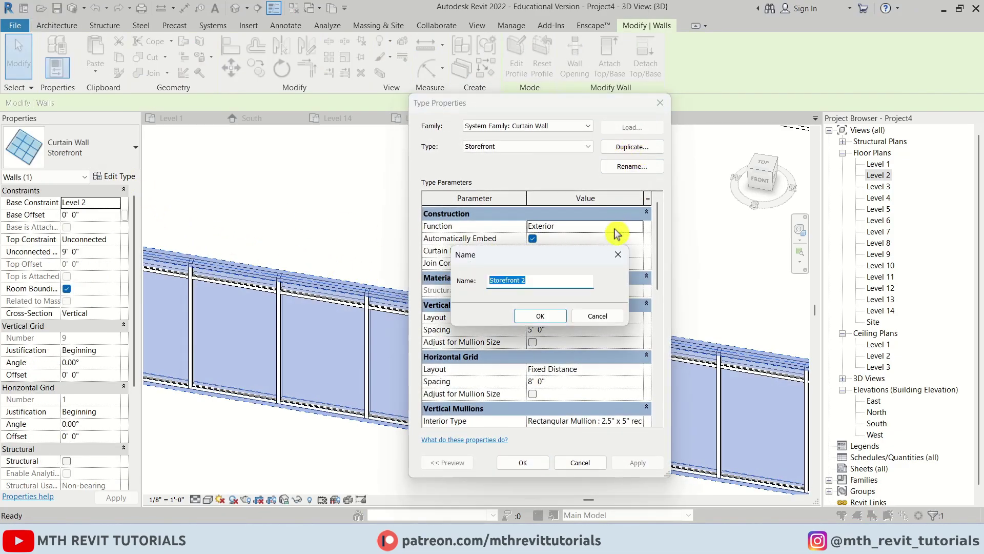
click(551, 320)
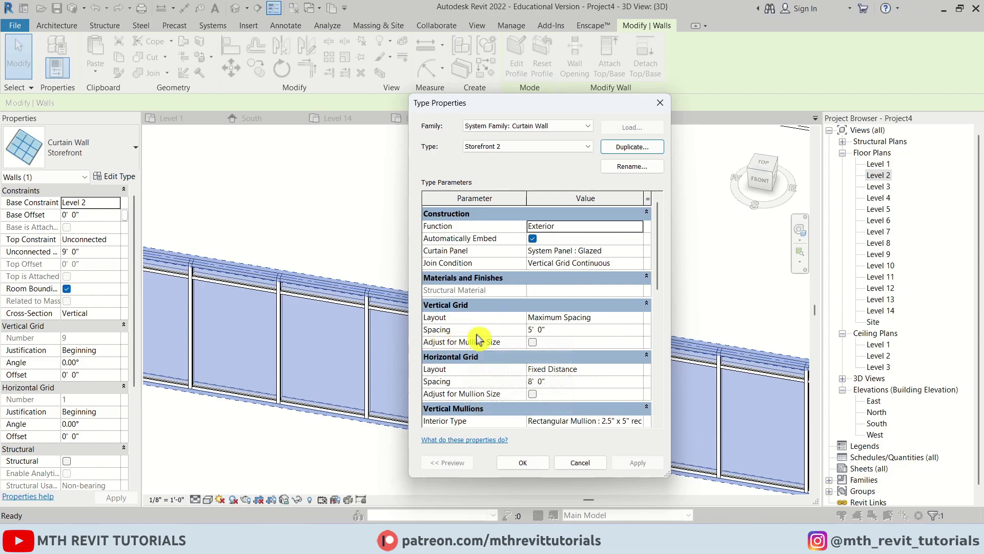
- Set the Storefront 2 vertical grid spacing to 3' and horizontal grid layout to None, deleting the leftover gridlines
click(549, 330)
text(3)
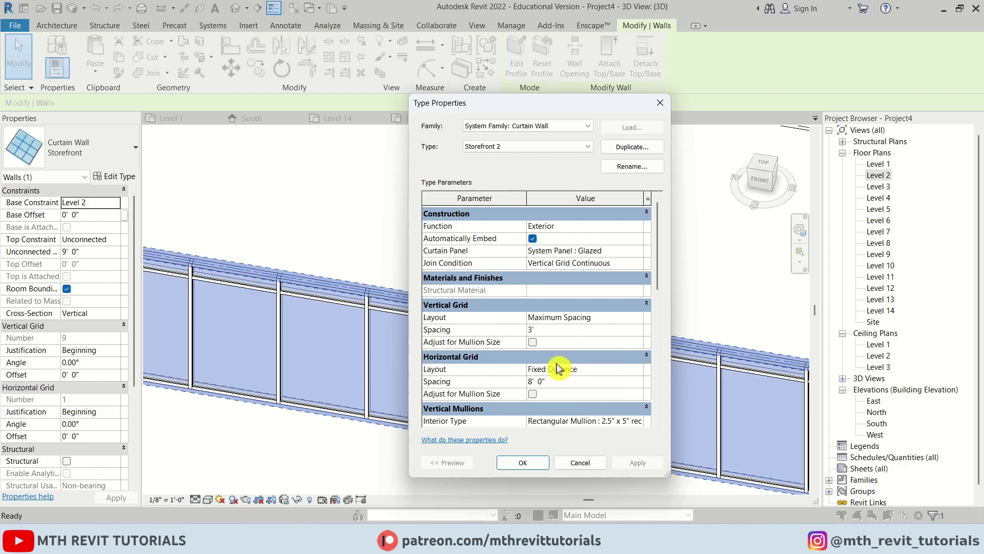
click(641, 371)
click(597, 381)
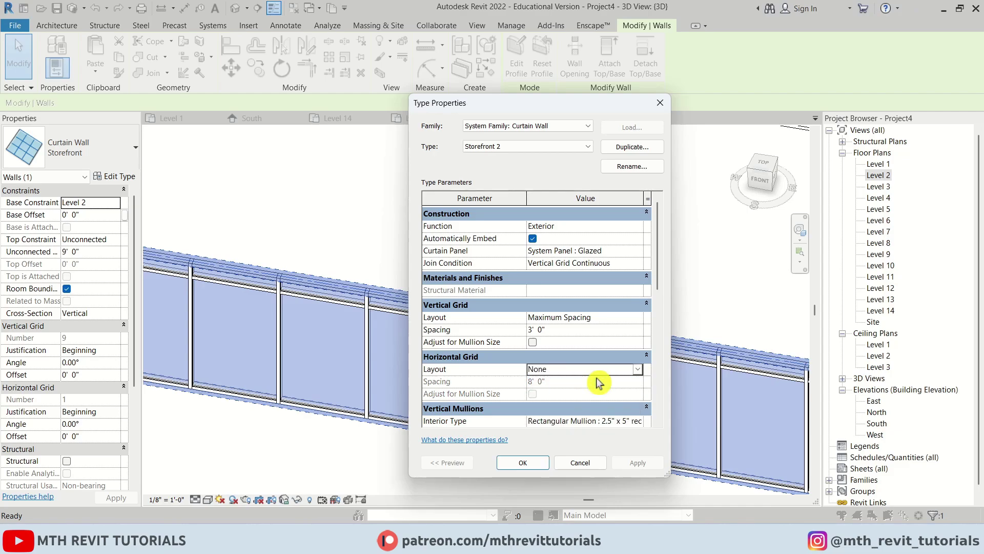
click(522, 463)
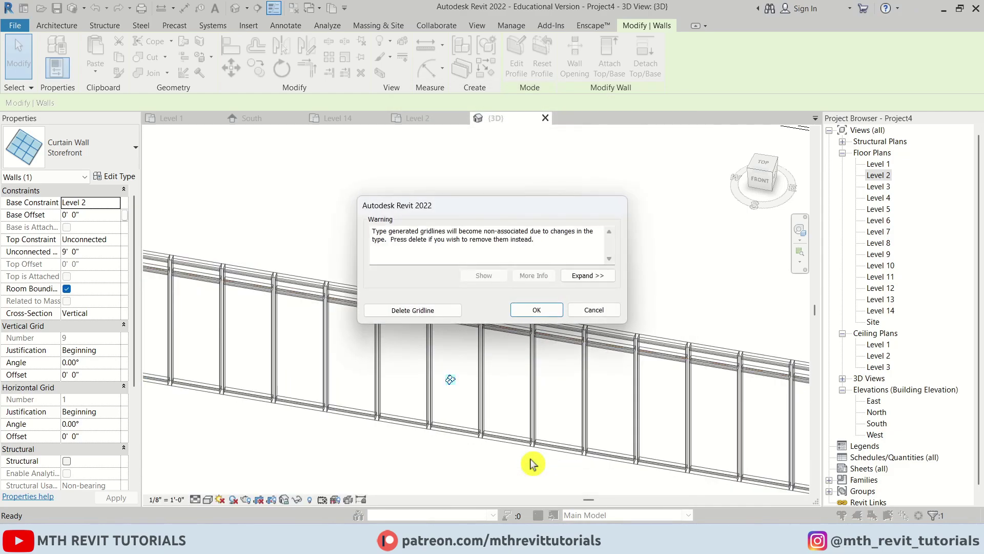
click(425, 313)
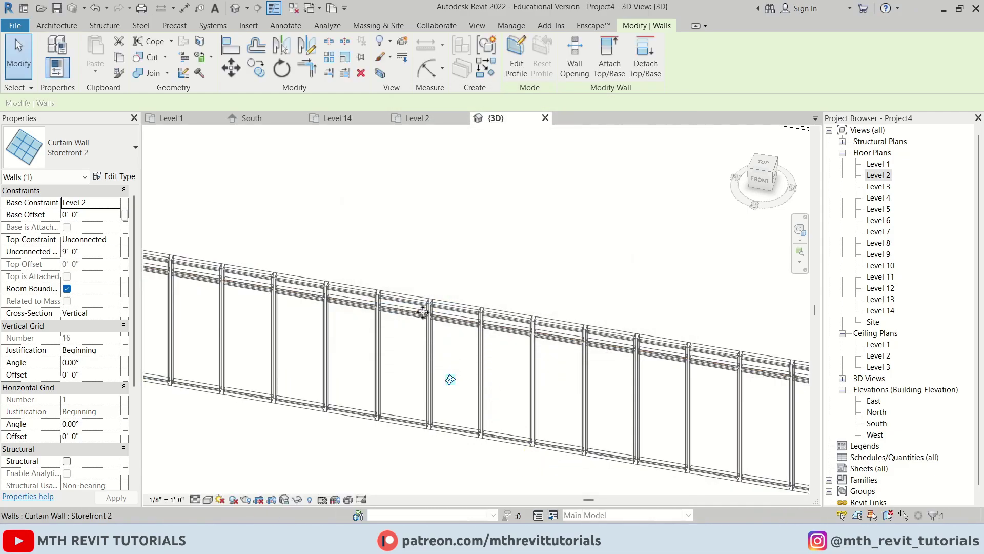
click(445, 256)
- Match the other three curtain walls to the front wall's Storefront 2 type, deleting their leftover gridlines
scroll(334, 303, down, 5)
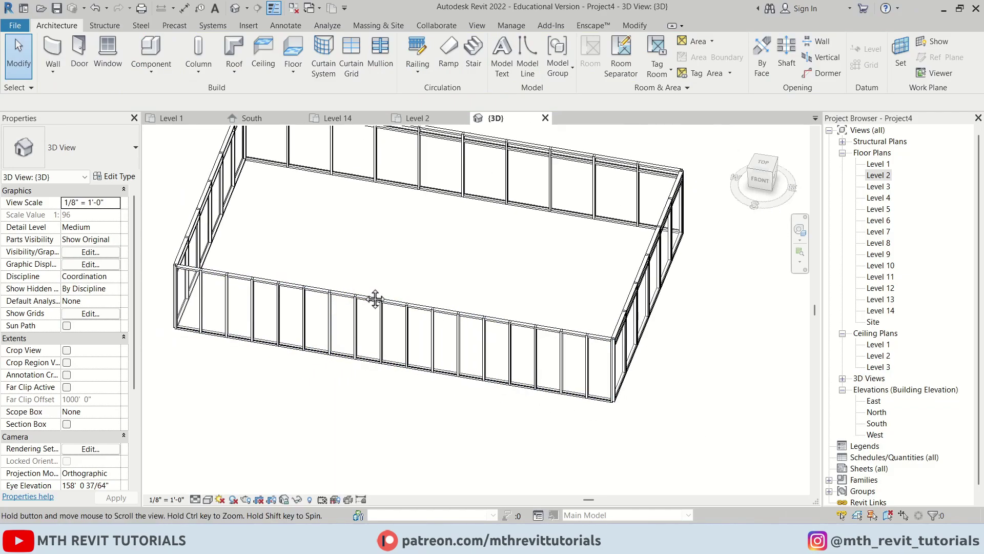
key(m)
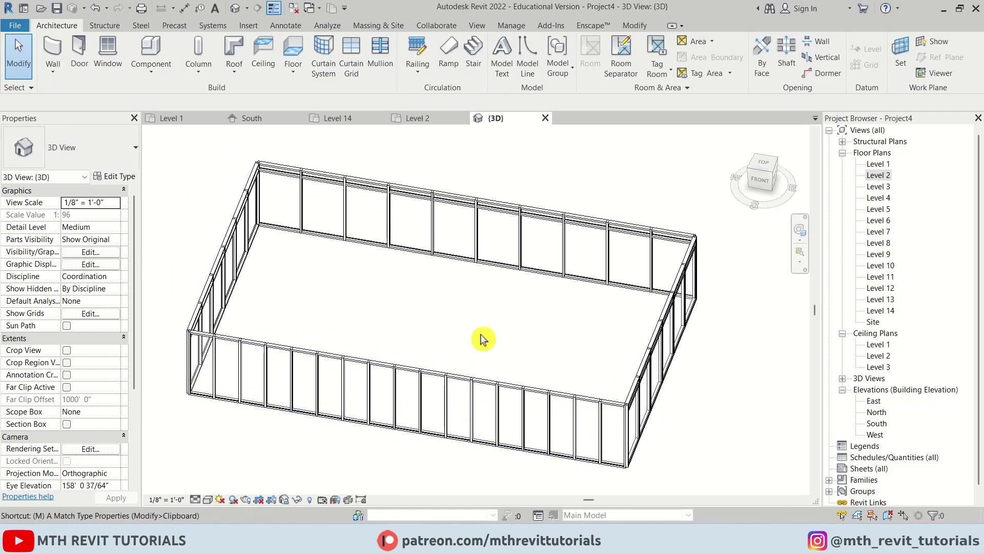
key(m)
key(a)
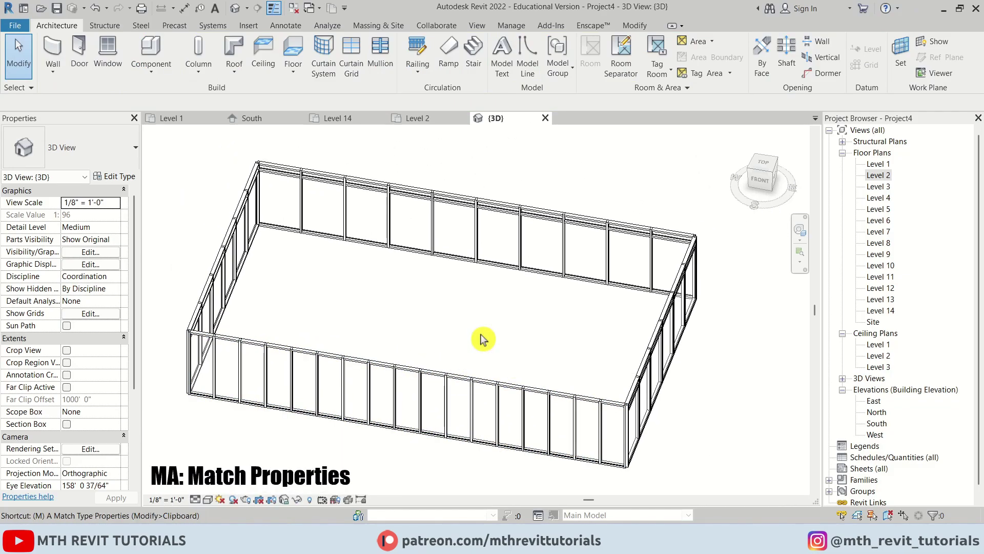
click(472, 377)
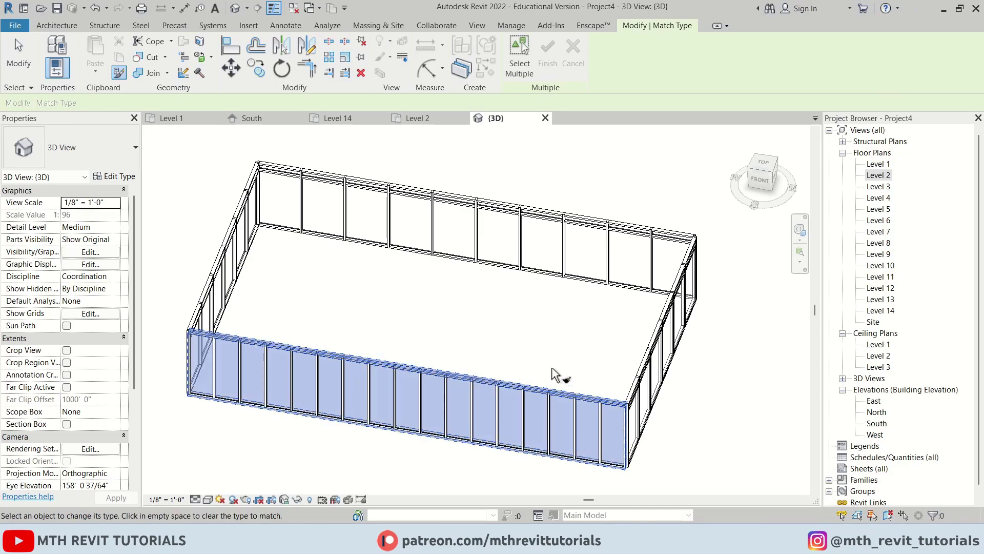
click(645, 334)
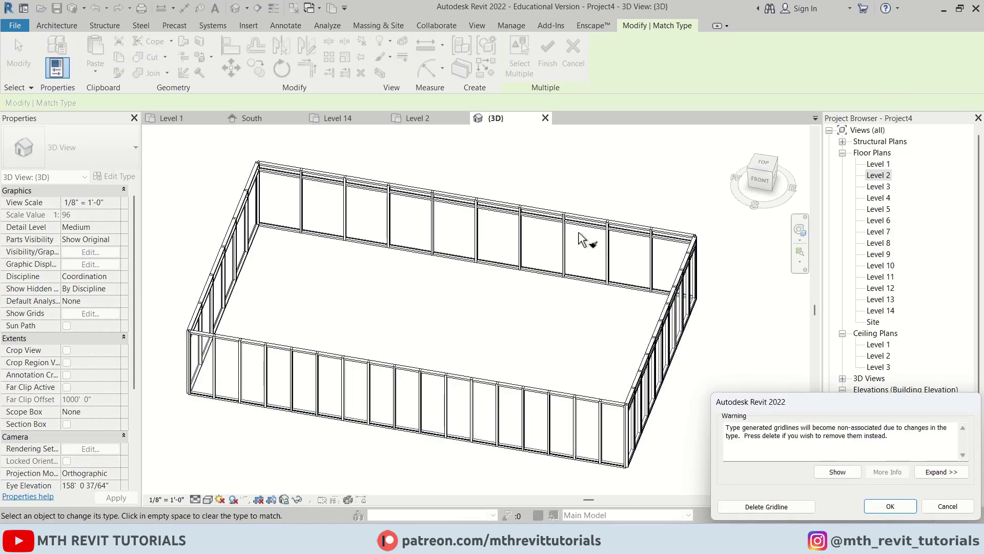
click(775, 511)
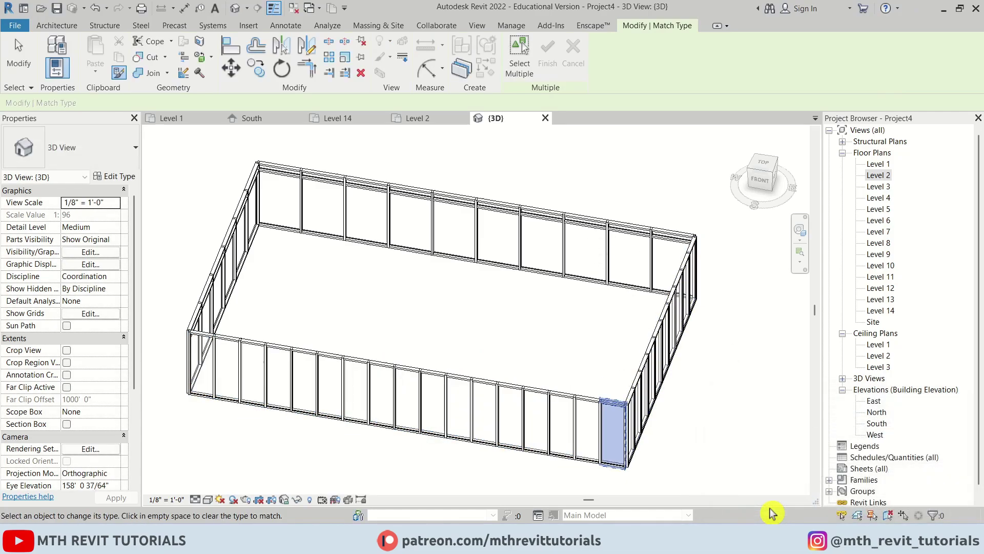
click(632, 237)
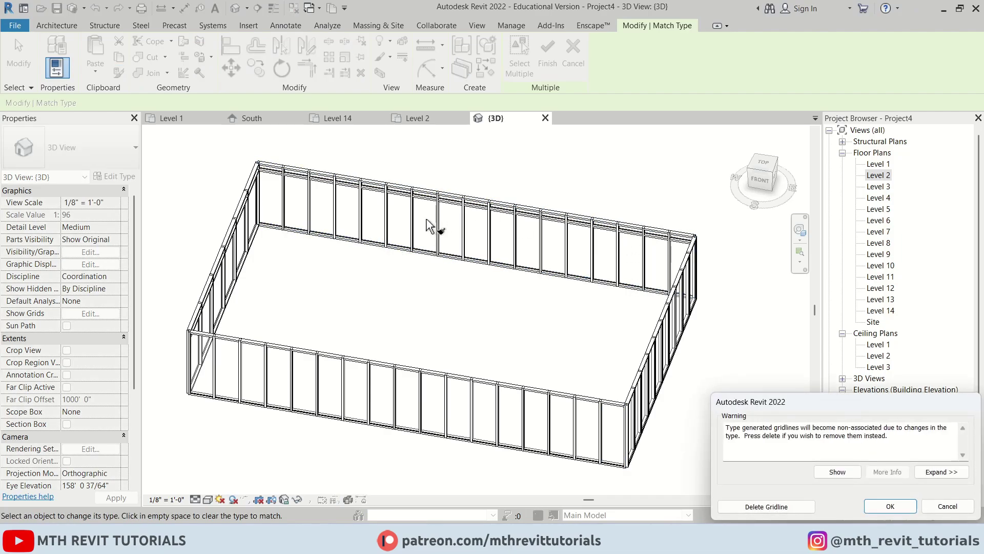
click(785, 511)
click(249, 223)
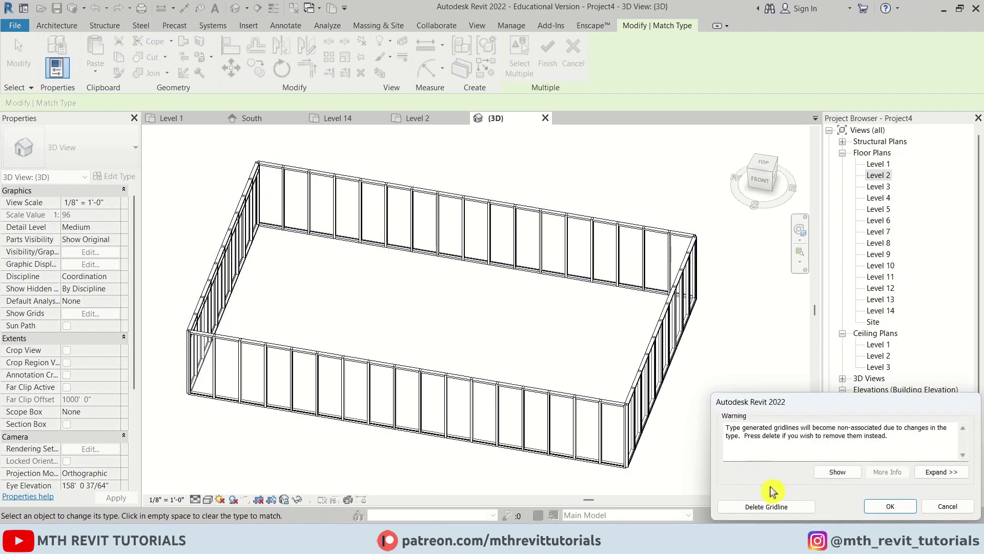
click(776, 506)
key(Escape)
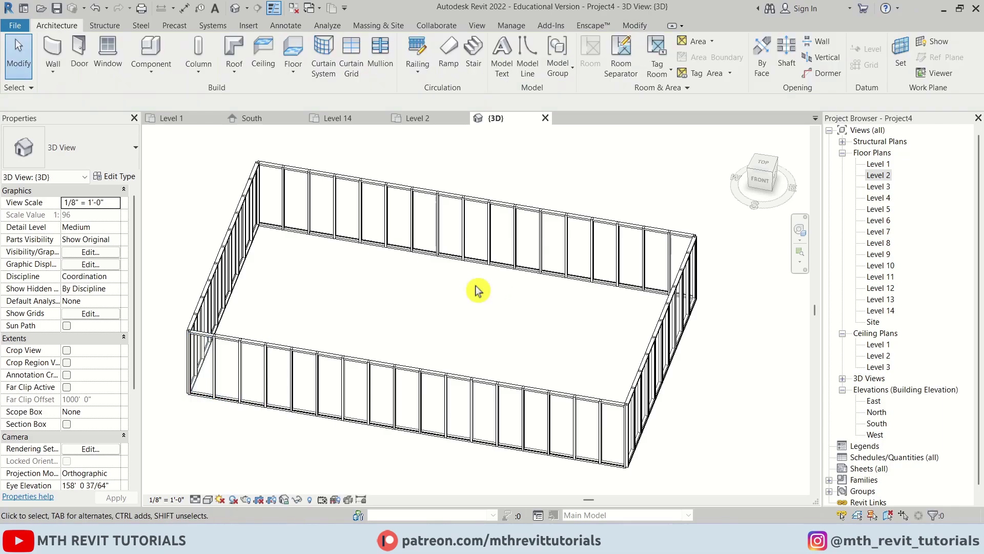
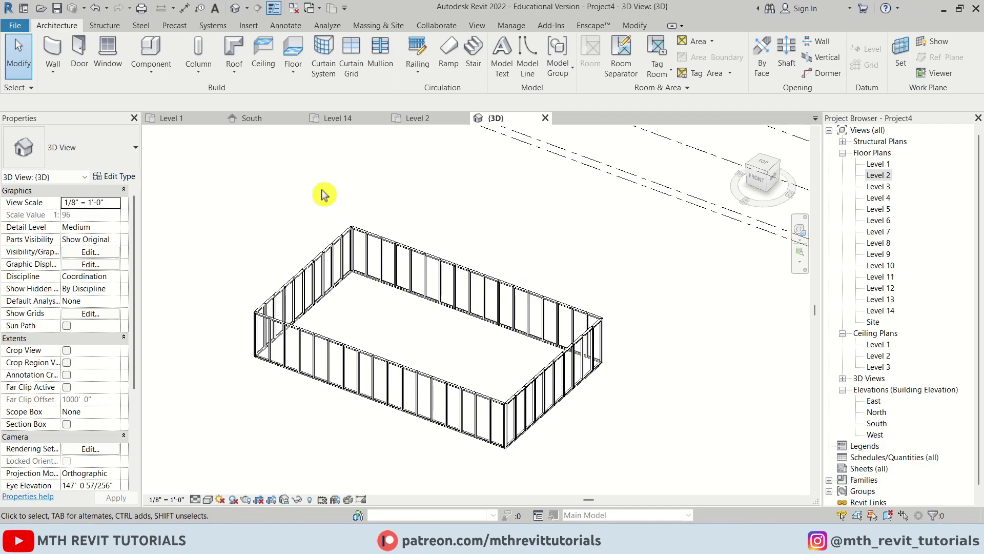
- Change the overlapping vertical mullions at all four corners to the 5" x 5" Quad Corner type, deleting the elements that conflict
scroll(513, 426, up, 5)
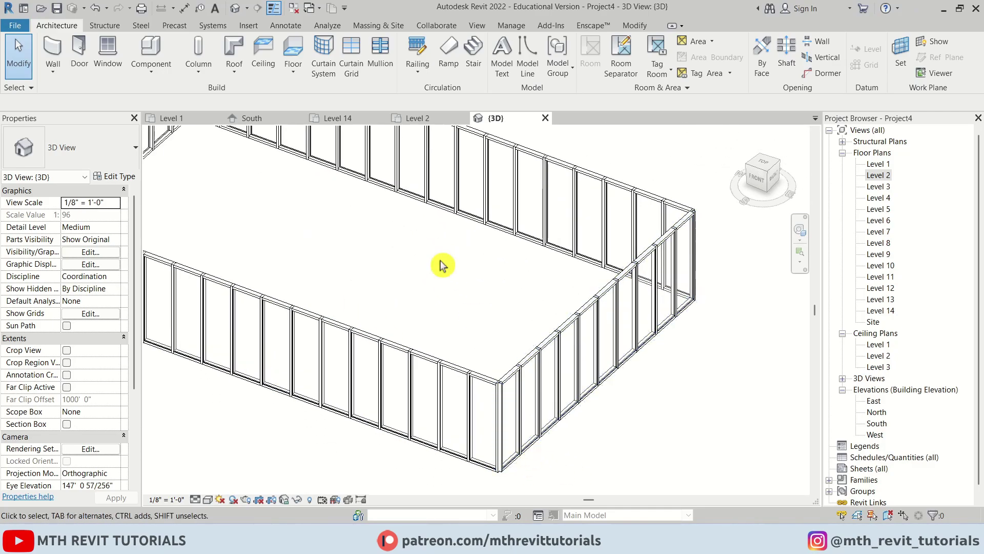
scroll(475, 333, down, 3)
scroll(617, 337, up, 5)
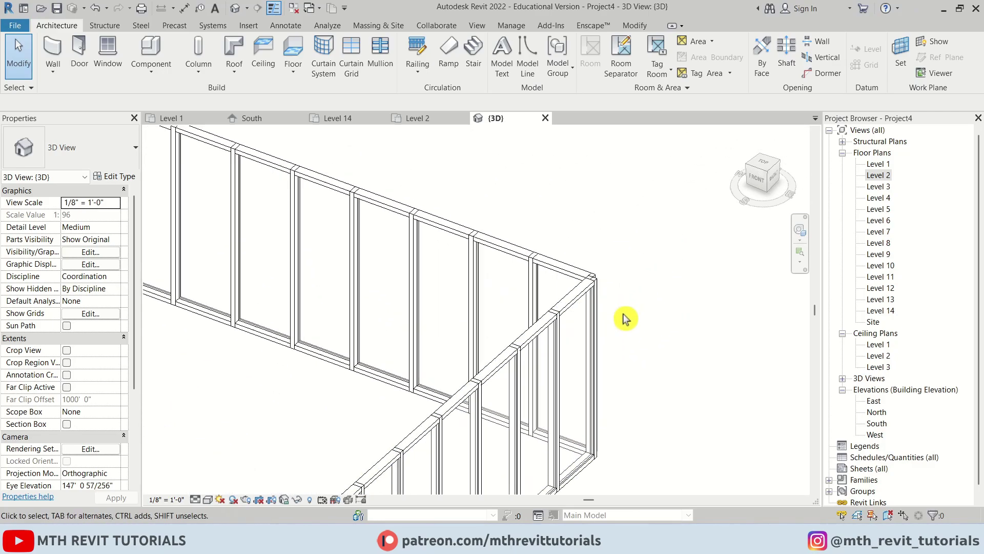
scroll(592, 269, up, 6)
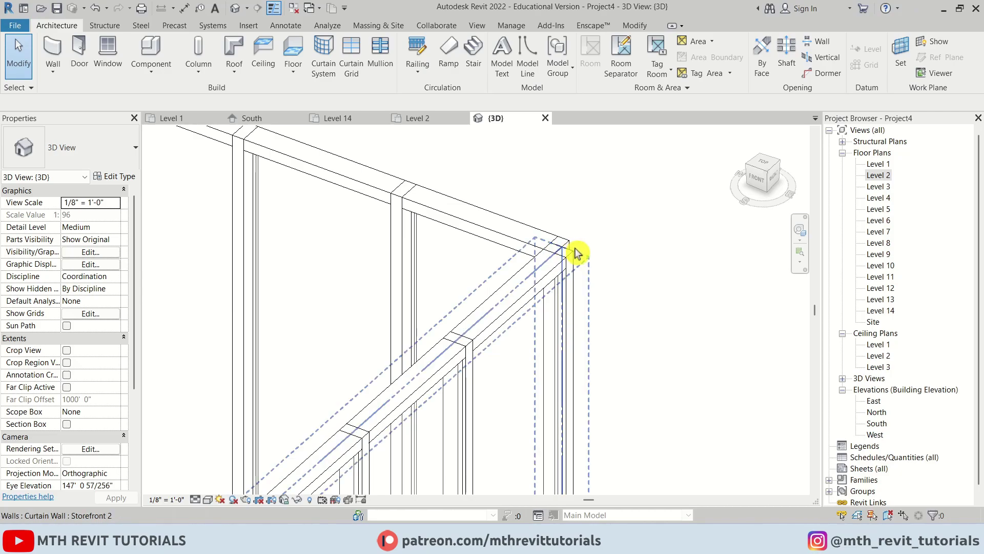
scroll(579, 233, down, 4)
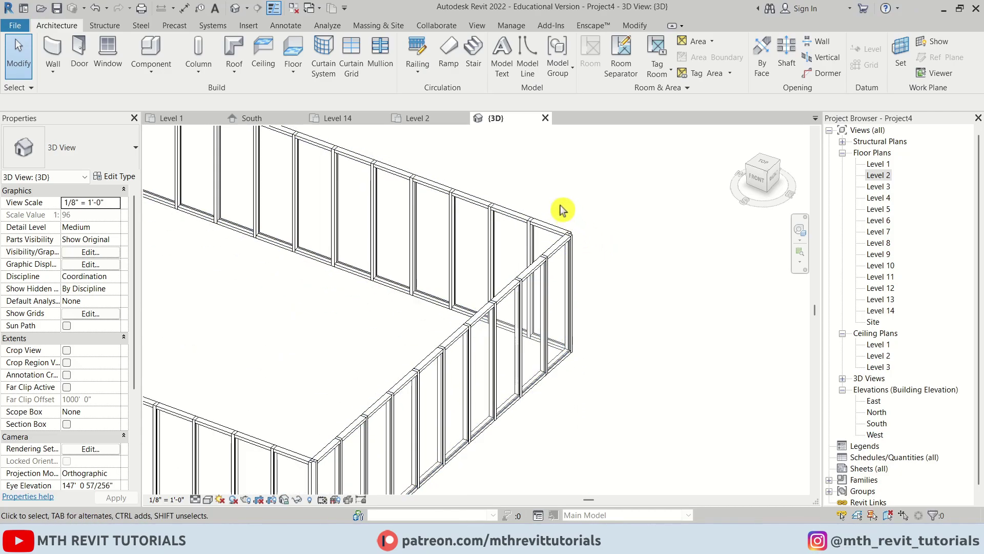
drag(563, 209, 660, 417)
middle_drag(417, 384, 522, 251)
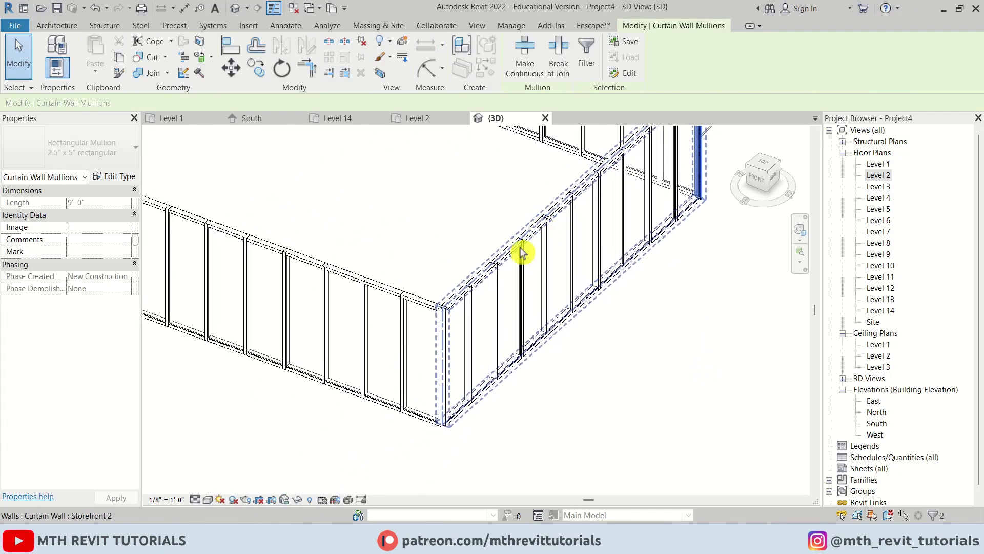
ctrl+drag(430, 270, 454, 475)
scroll(326, 394, down, 4)
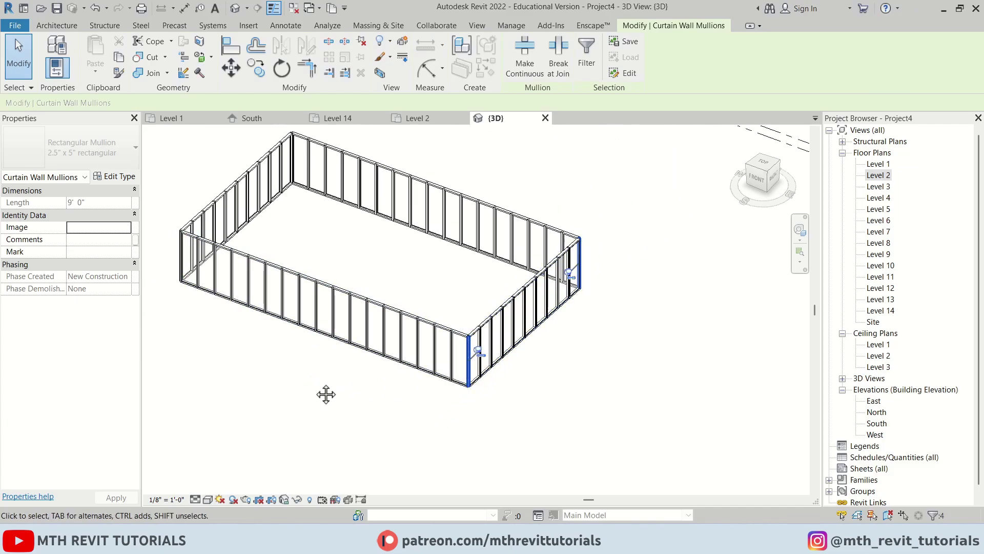
scroll(325, 279, up, 4)
drag(327, 218, 394, 388)
shift+middle_drag(503, 329, 494, 260)
ctrl+drag(509, 364, 508, 367)
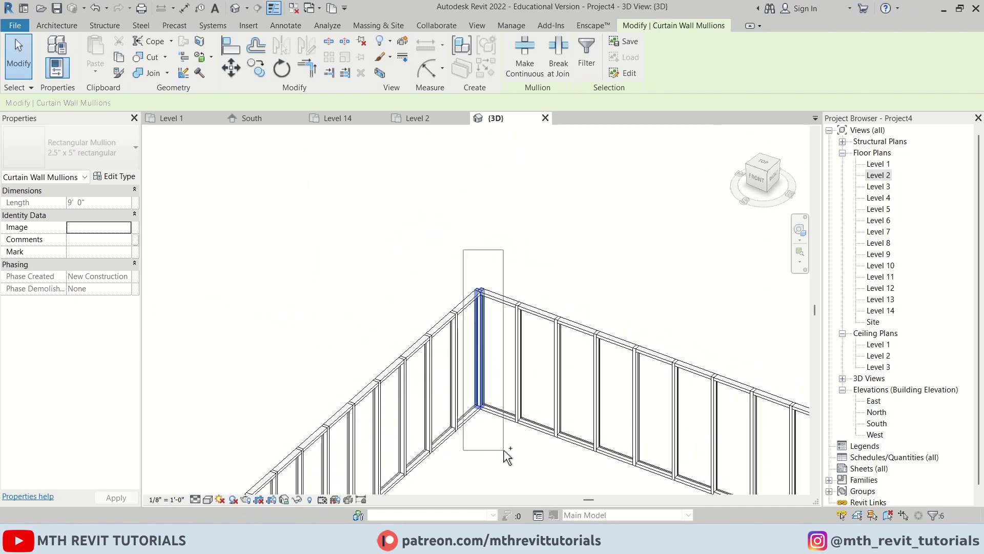
scroll(497, 358, up, 3)
scroll(441, 303, down, 2)
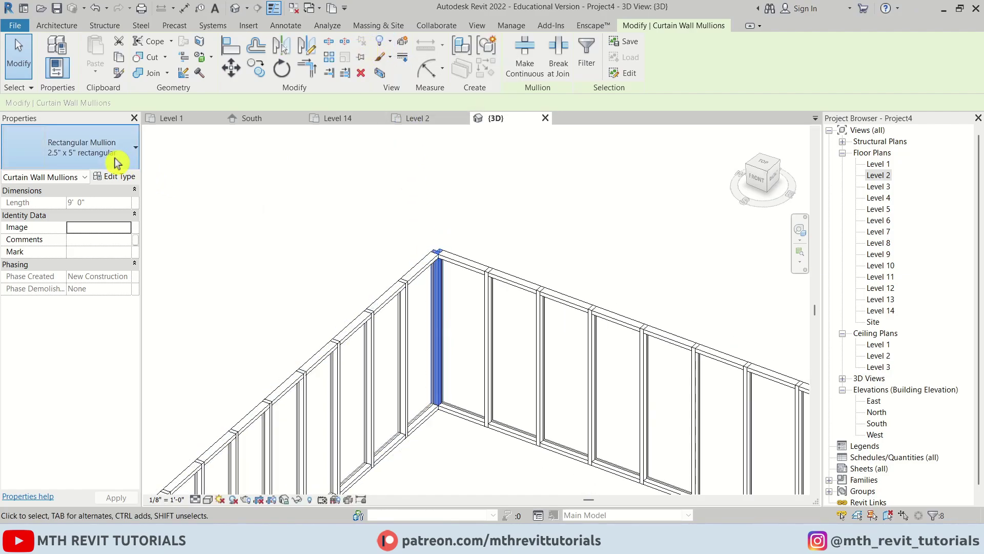
click(116, 163)
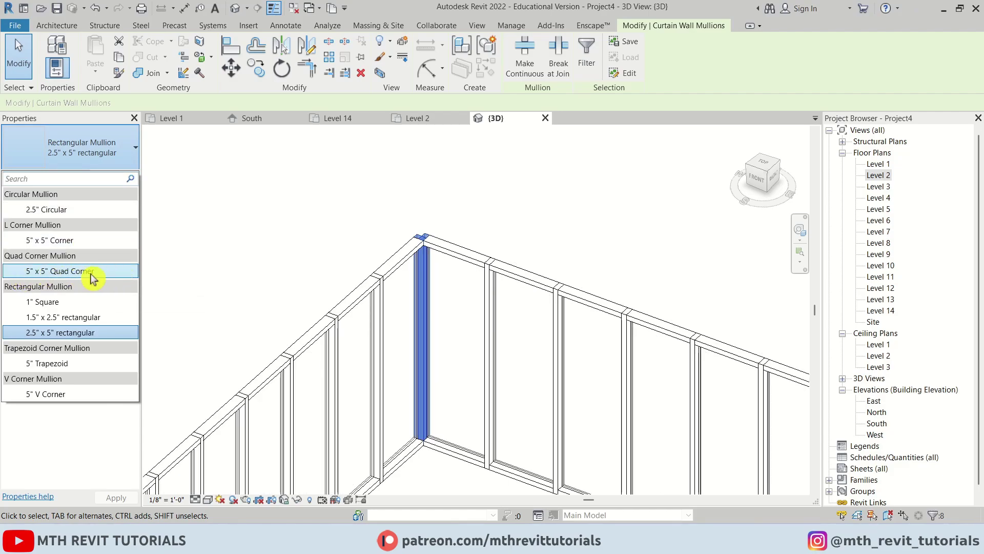
click(112, 272)
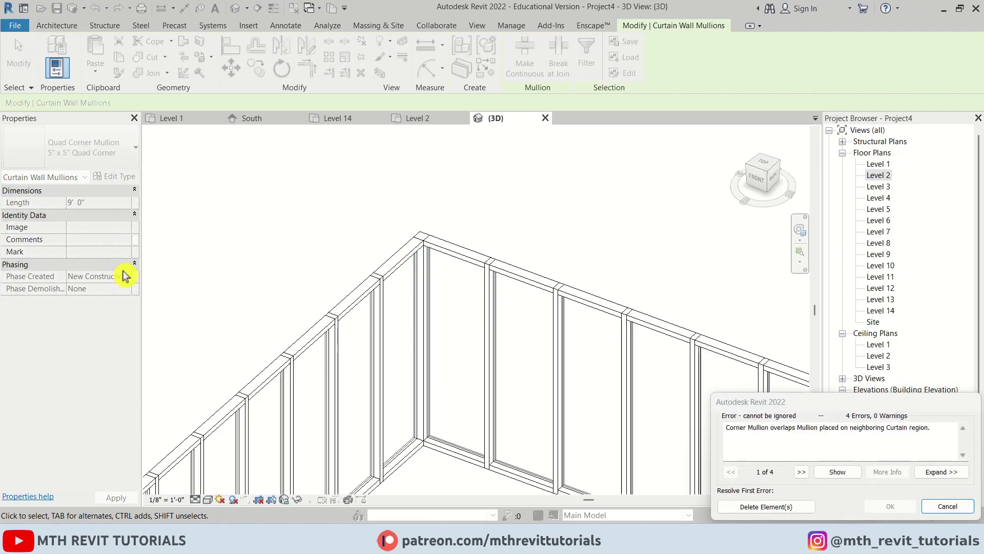
click(765, 506)
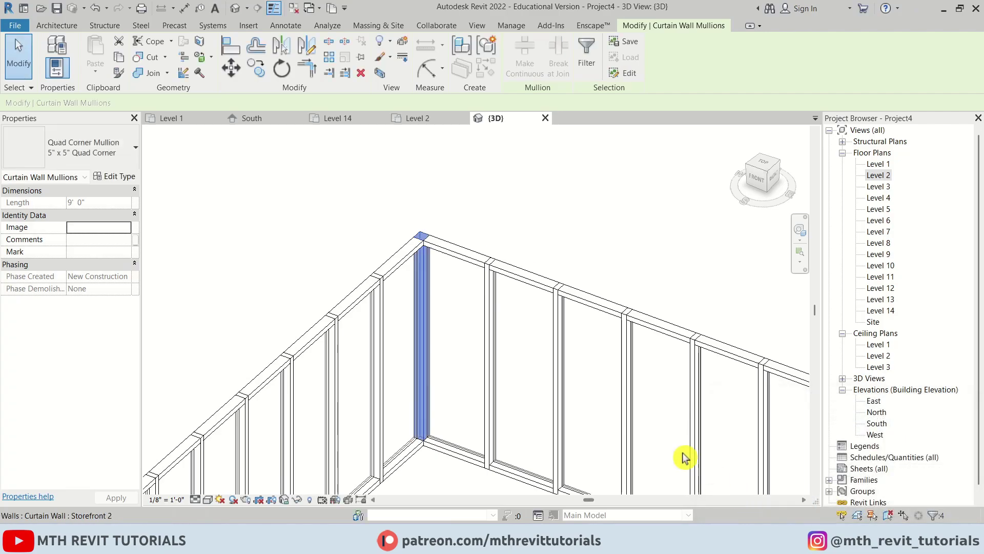
click(554, 200)
- In the Level 2 plan, create a Generic - 12" floor with a rectangular boundary along the outer corners of the curtain walls
middle_drag(425, 208, 413, 301)
scroll(246, 290, down, 3)
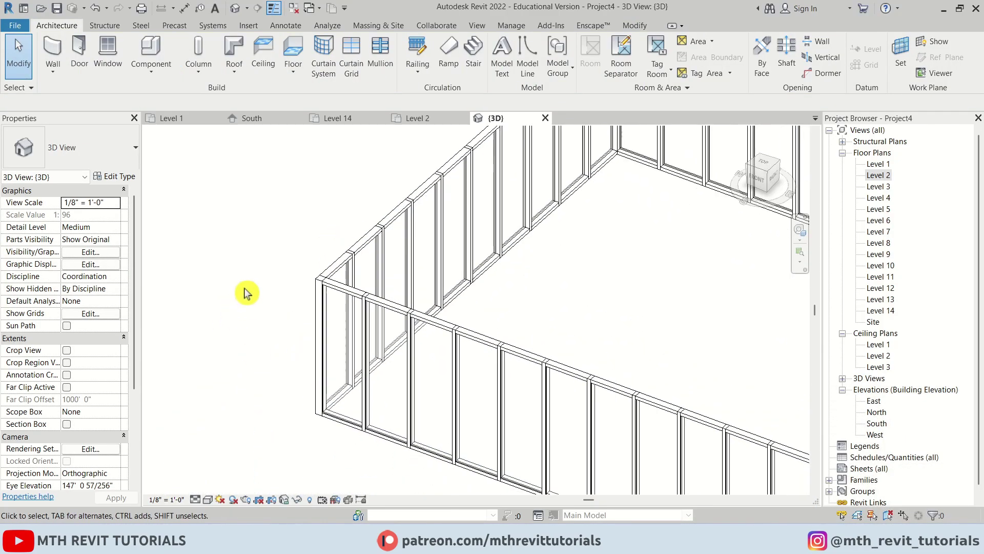
scroll(567, 347, down, 2)
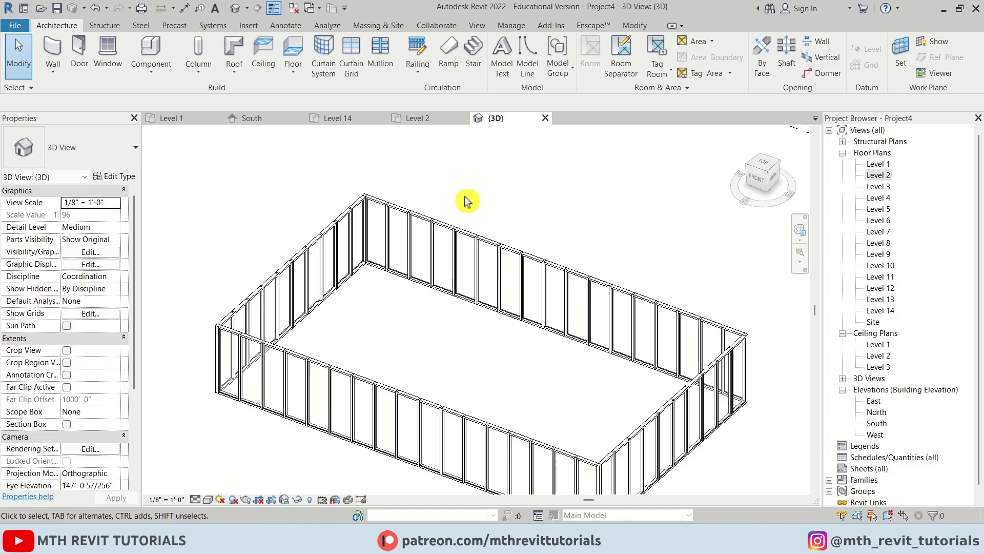
click(435, 120)
scroll(344, 341, up, 3)
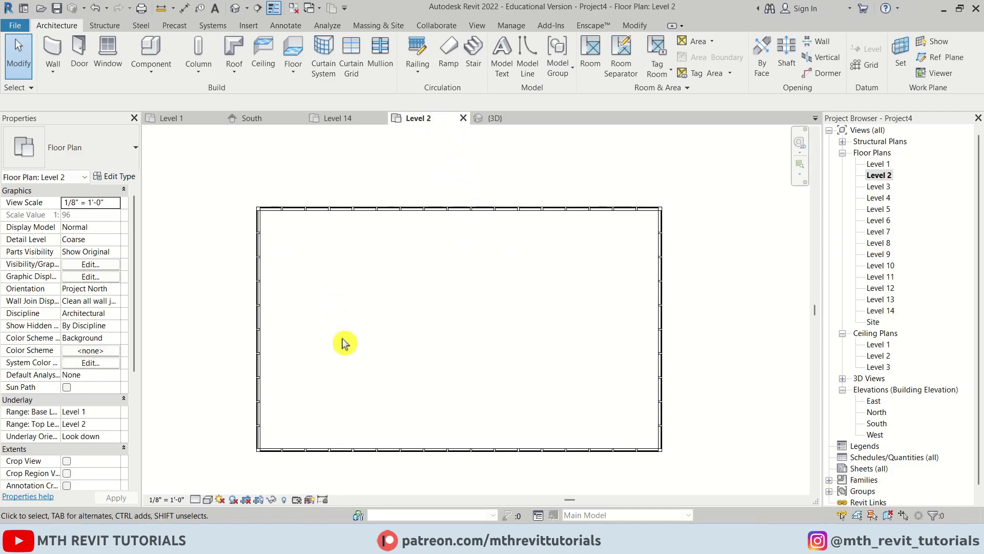
middle_drag(345, 343, 339, 337)
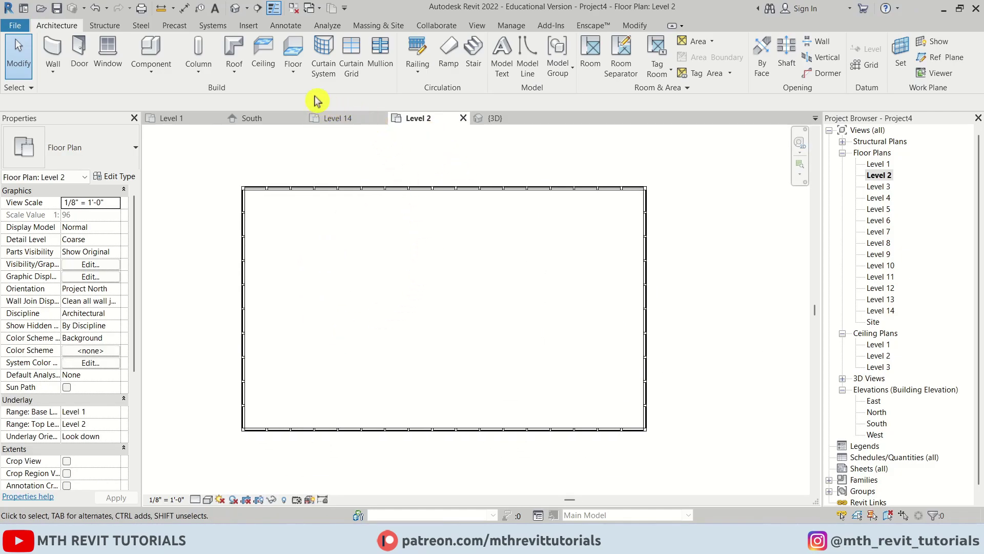
click(293, 47)
click(624, 43)
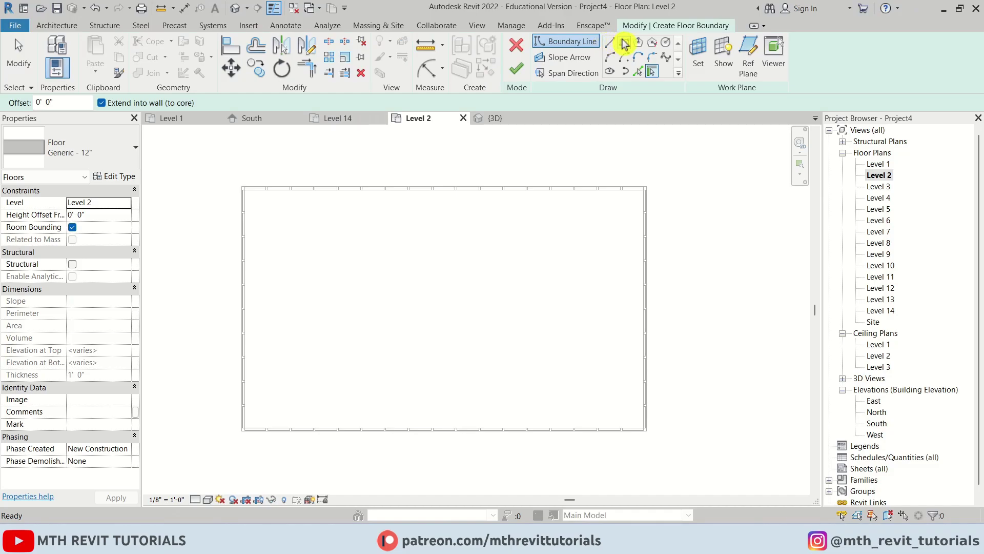
scroll(645, 187, up, 4)
click(641, 194)
scroll(620, 237, down, 4)
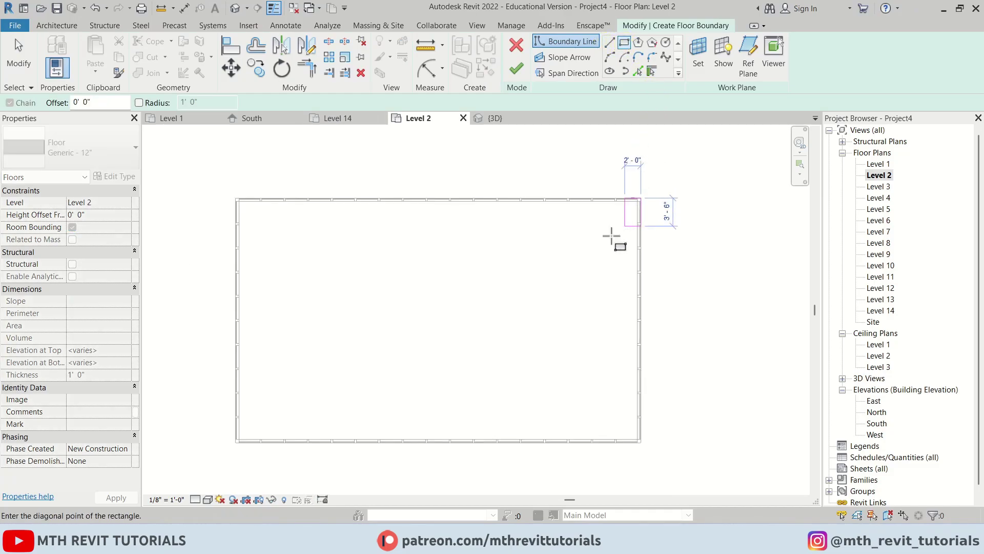
scroll(171, 464, up, 4)
click(249, 432)
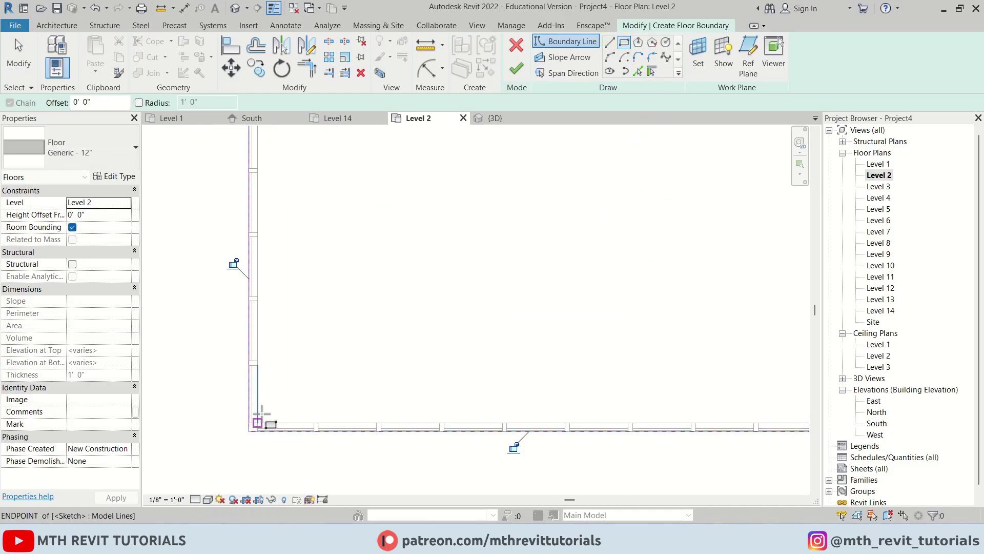
key(Escape)
key(Escape)
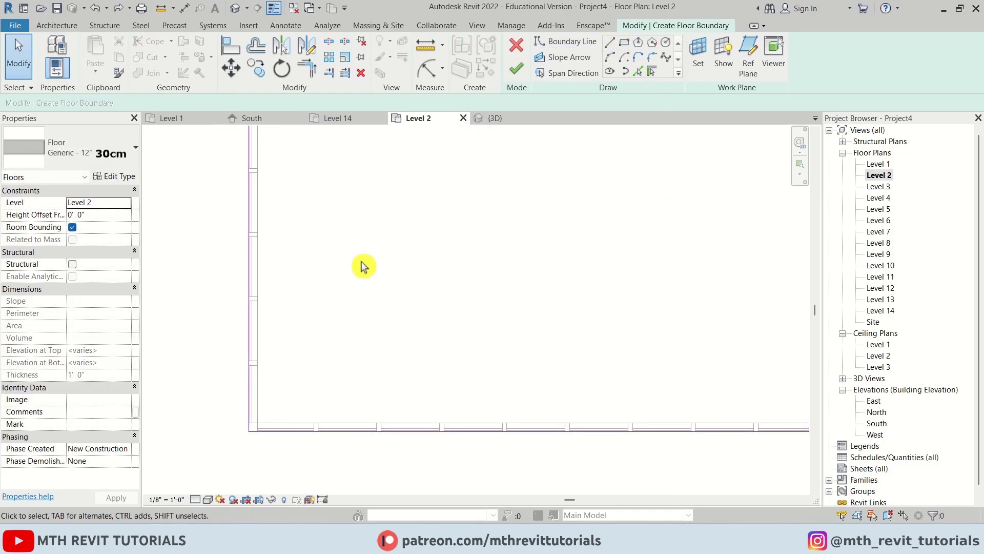
click(515, 75)
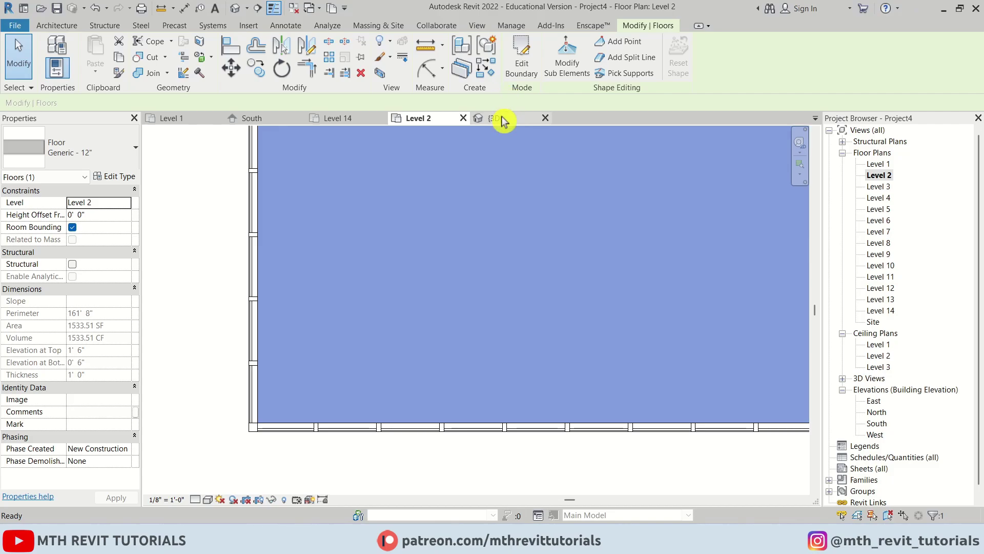
- In the 3D view, copy the whole storey with its floor and curtain walls and paste it aligned to Level 3
click(502, 121)
click(191, 211)
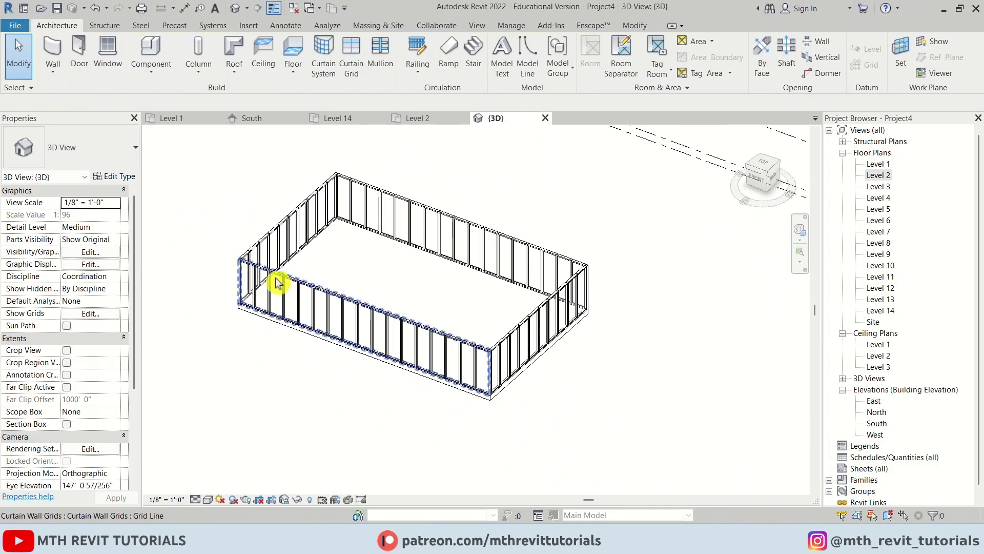
scroll(400, 290, down, 1)
drag(203, 235, 605, 469)
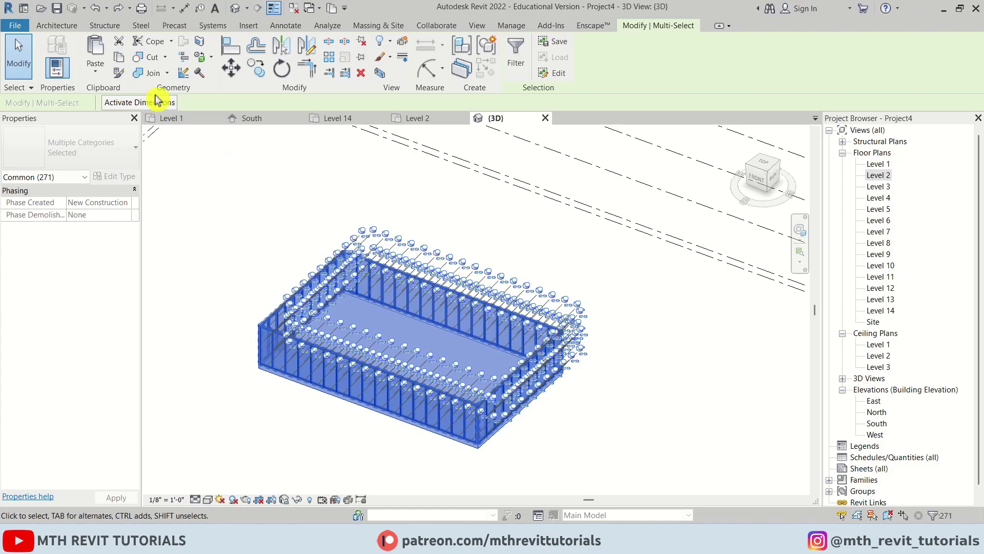
click(103, 69)
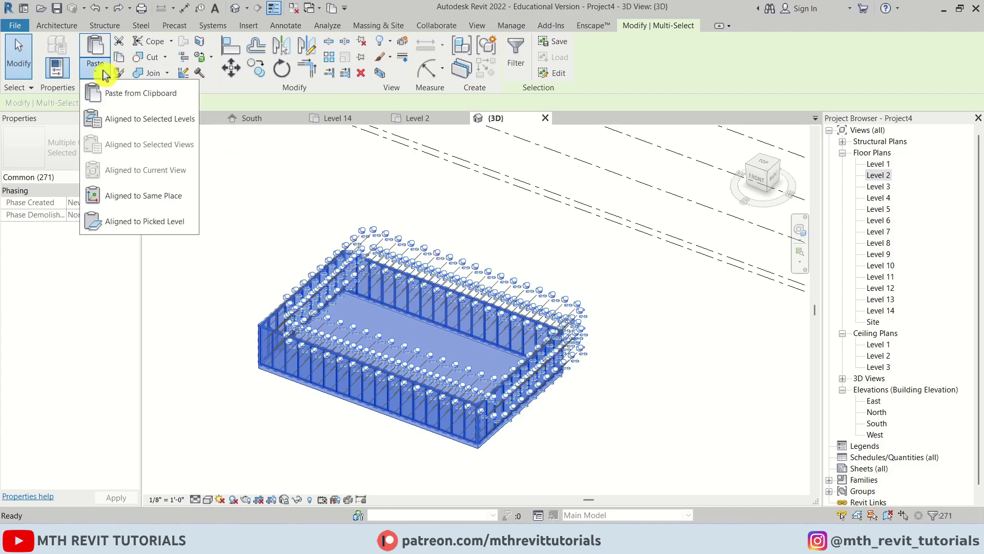
click(179, 122)
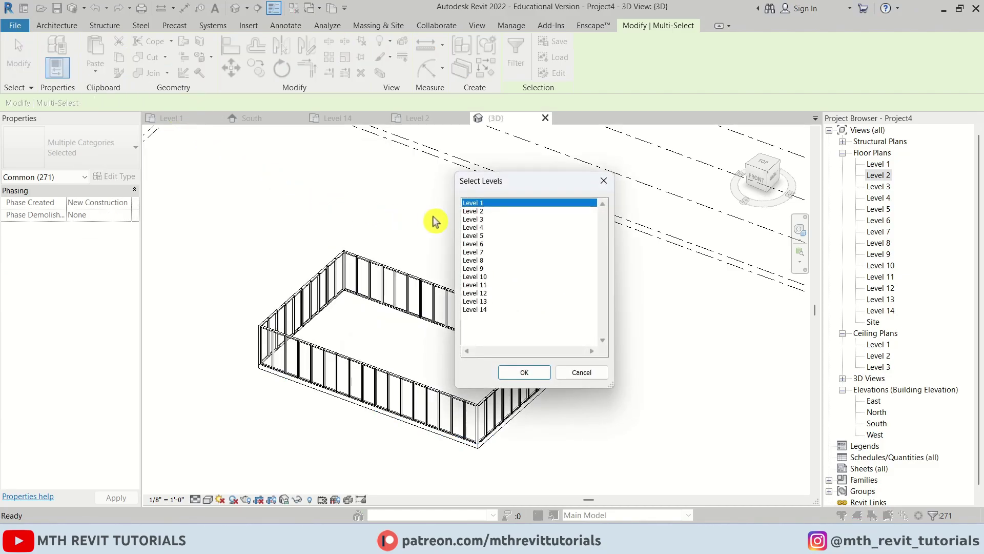
click(474, 220)
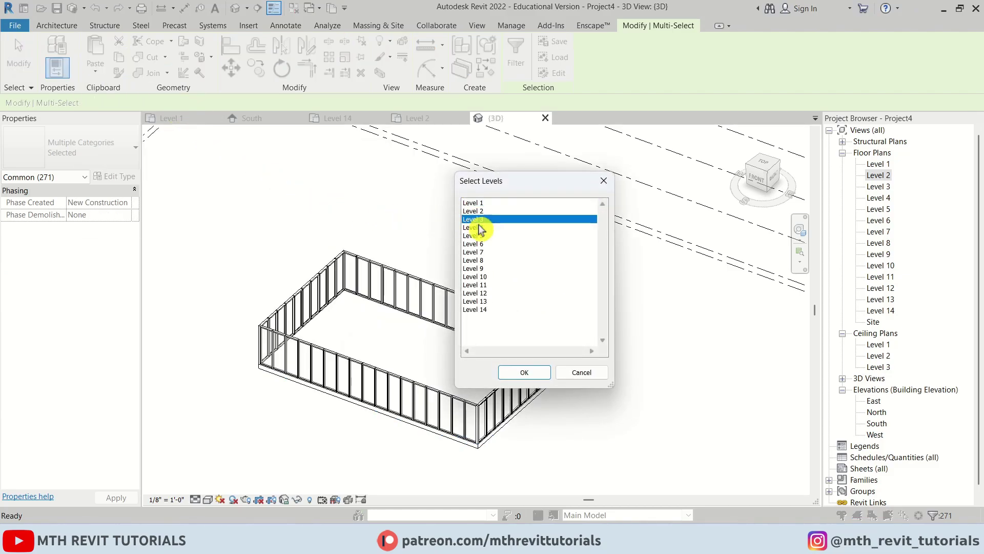
click(546, 377)
click(583, 398)
- Open the boundary sketch of the Level 3 floor for editing and show it in the Level 2 plan
scroll(546, 365, up, 3)
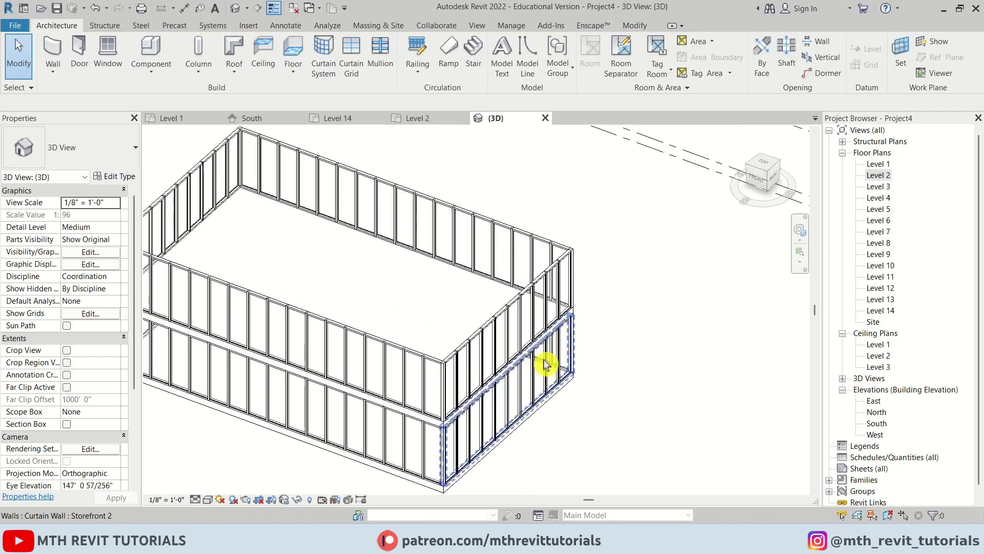
scroll(597, 290, up, 4)
key(Tab)
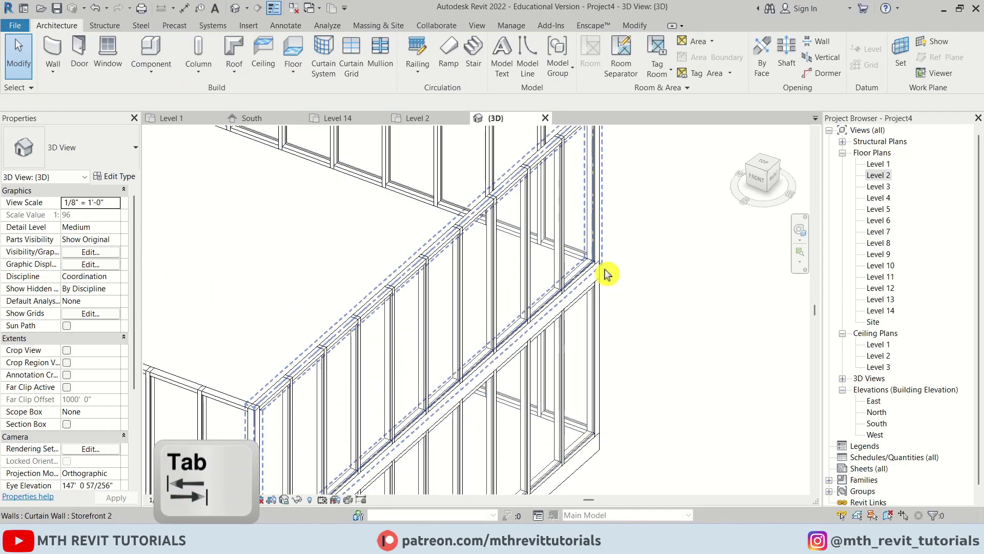
key(Tab)
key(Tab)
click(606, 275)
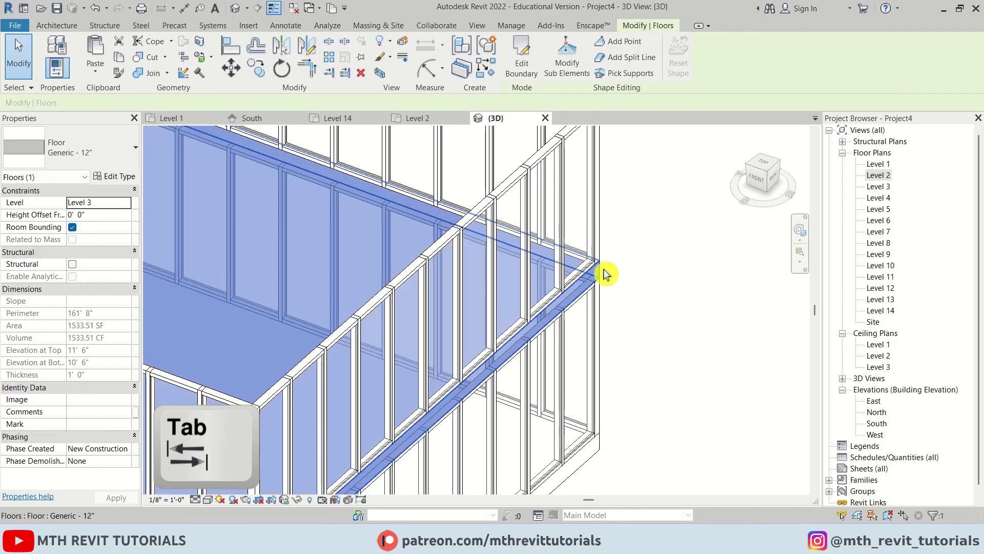
double_click(606, 274)
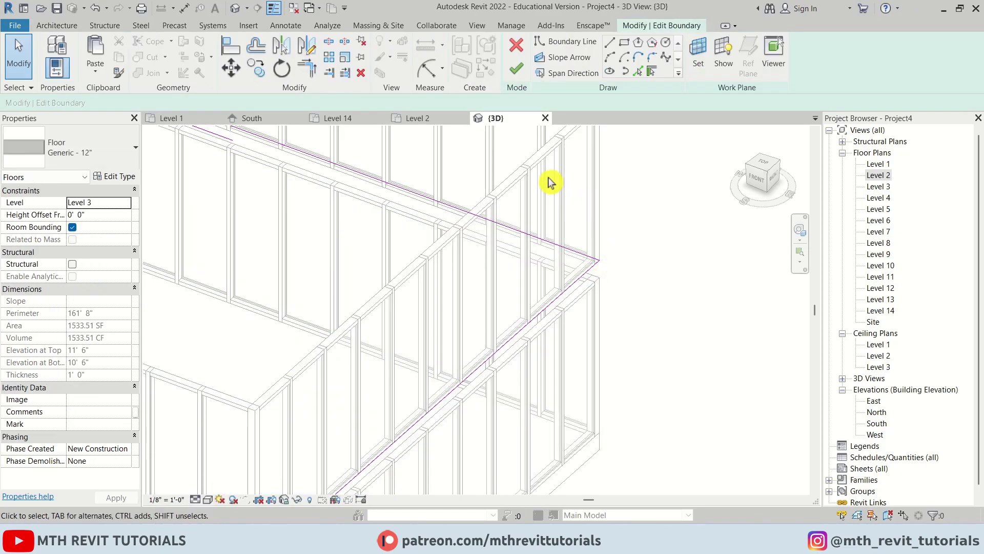
click(435, 121)
scroll(398, 347, down, 3)
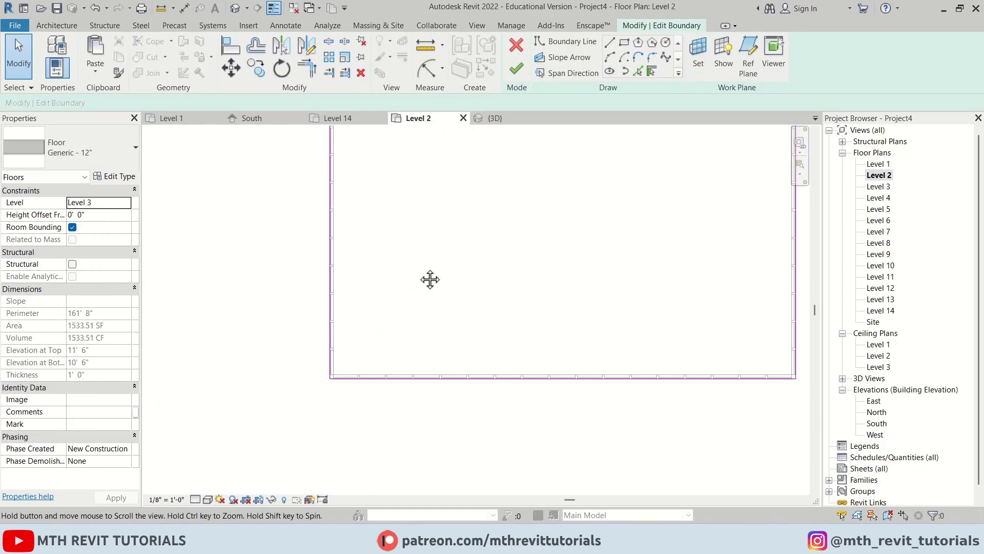
scroll(205, 246, down, 2)
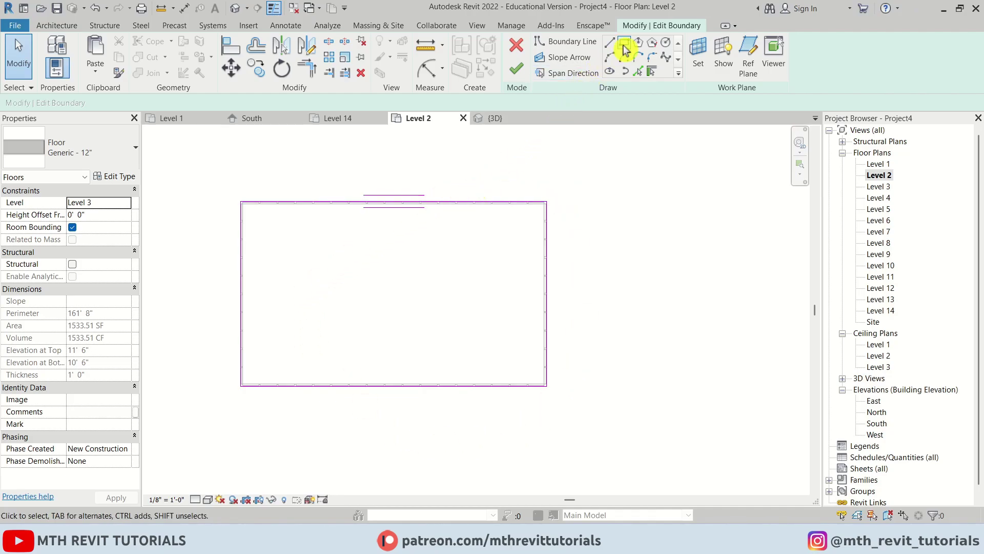
- Sketch a rectangular floor boundary offset 3' 0" outward from the outer corners of the curtain walls
click(626, 49)
click(98, 102)
text(1m)
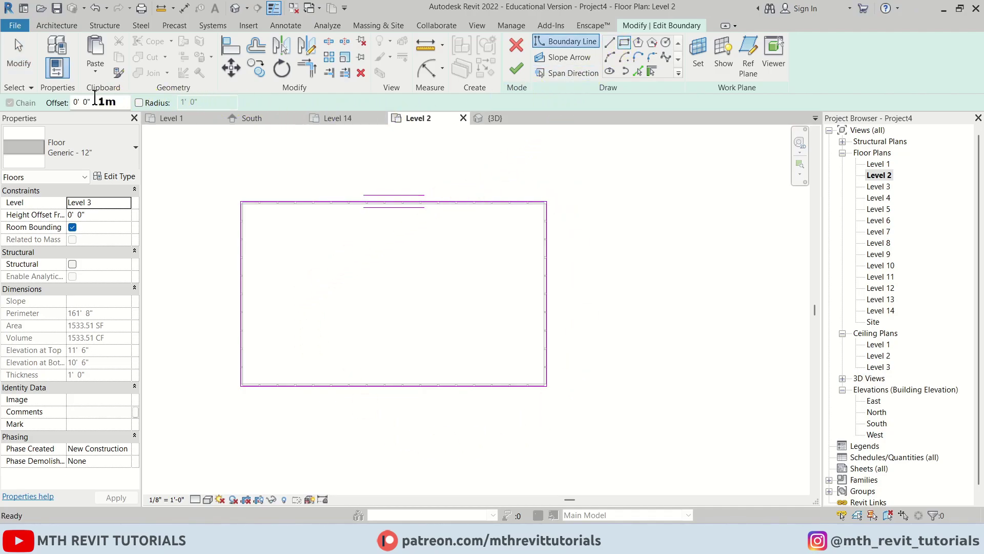
key(Return)
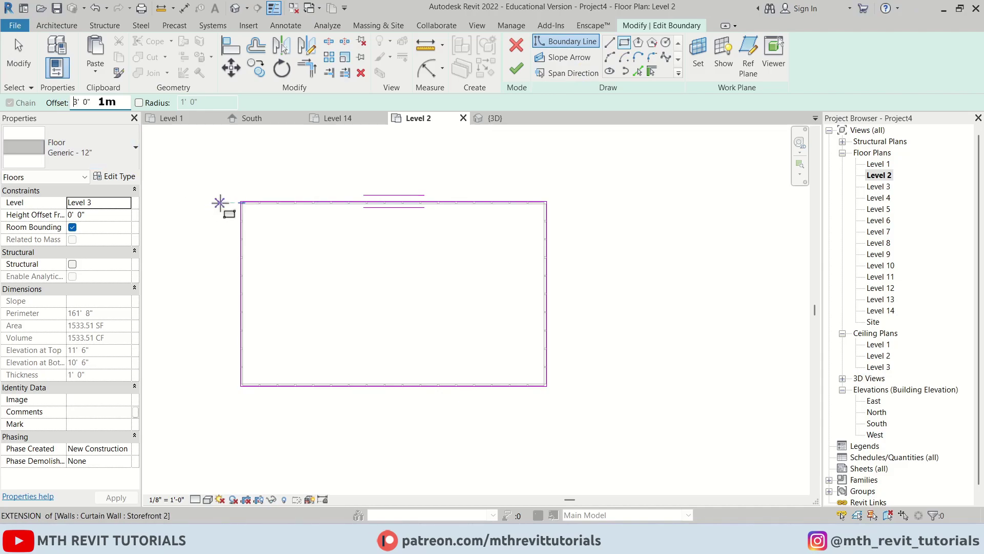
scroll(242, 201, up, 2)
scroll(242, 201, up, 1)
click(242, 201)
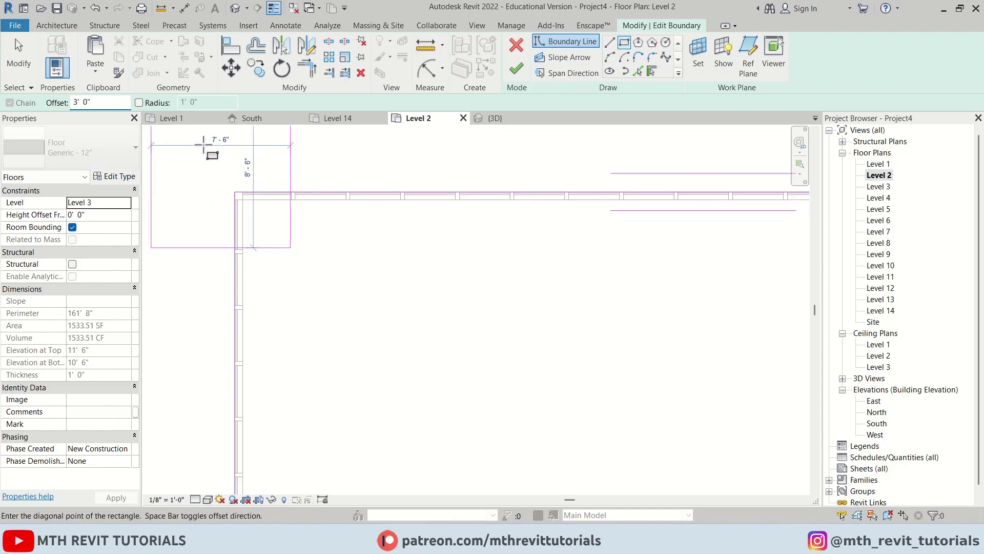
scroll(231, 195, down, 3)
click(527, 360)
scroll(541, 370, up, 4)
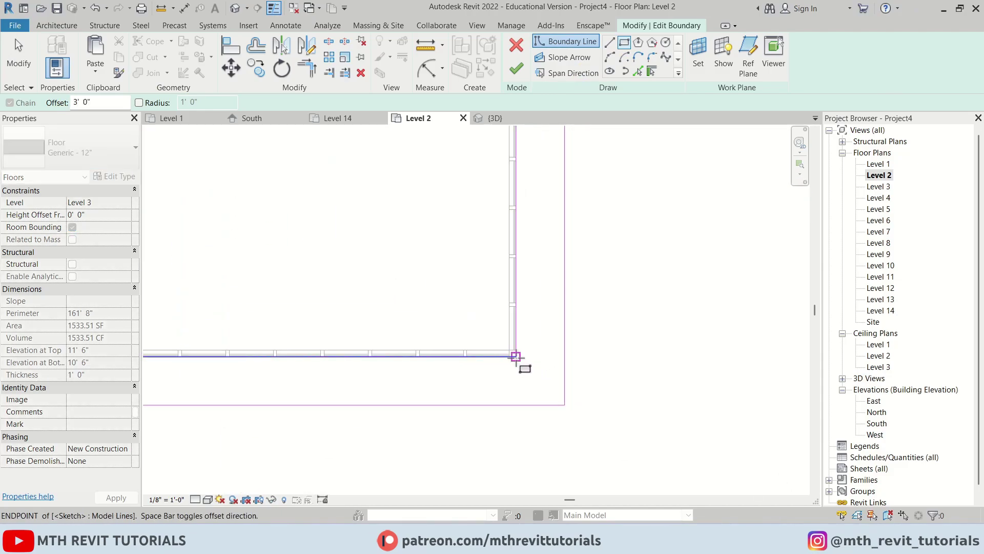
key(Escape)
- Delete the original inner boundary loop, finish the floor sketch and show the whole model in the 3D view
key(Tab)
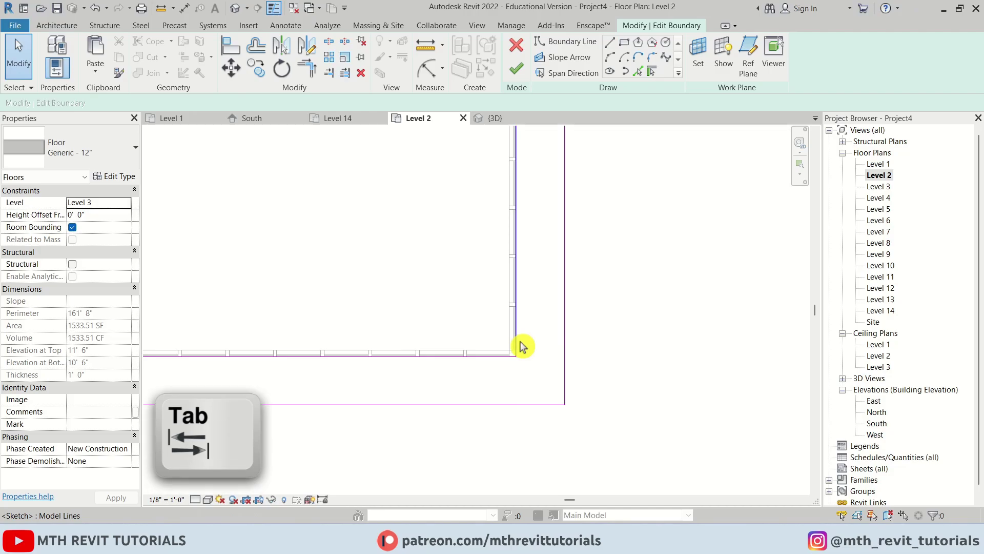
click(521, 346)
middle_drag(521, 347, 564, 446)
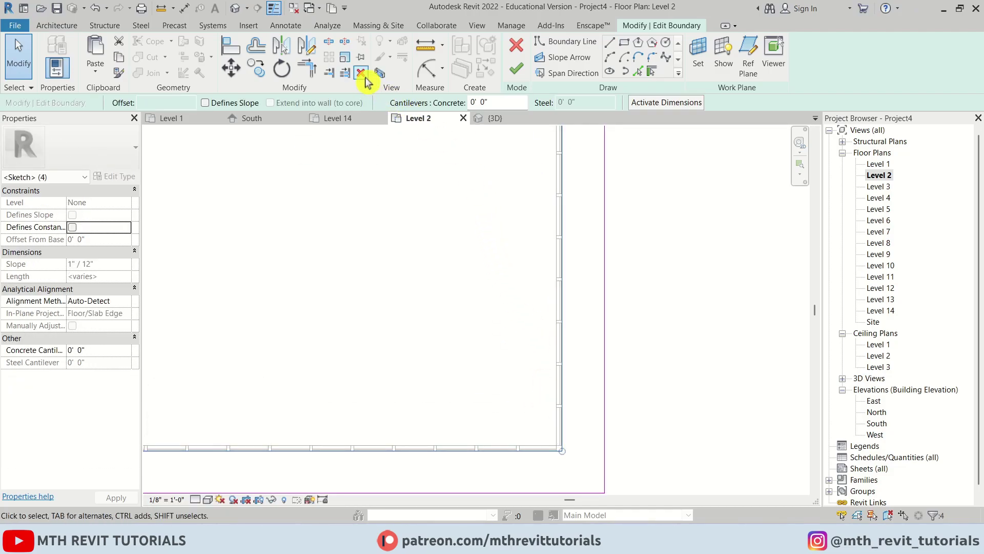
click(365, 78)
click(515, 72)
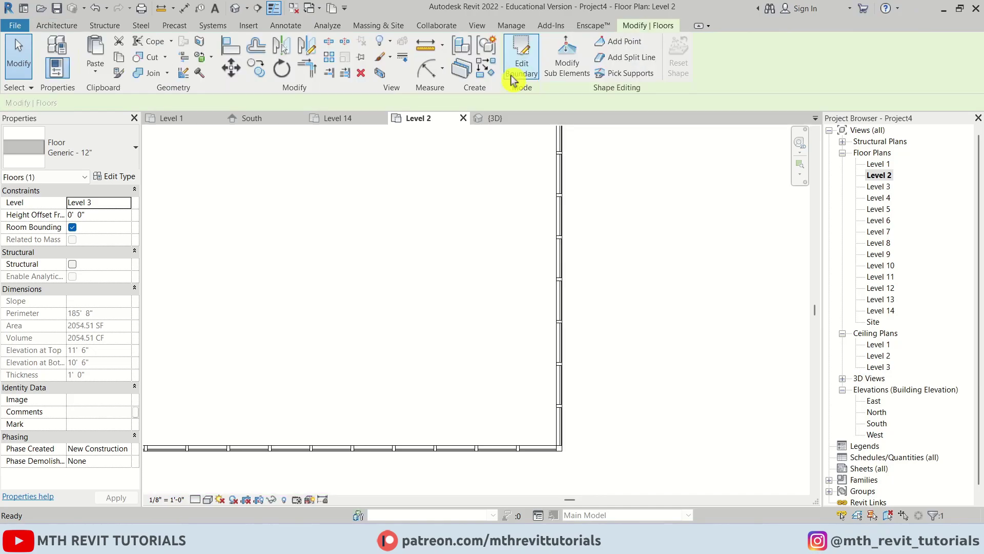
click(497, 118)
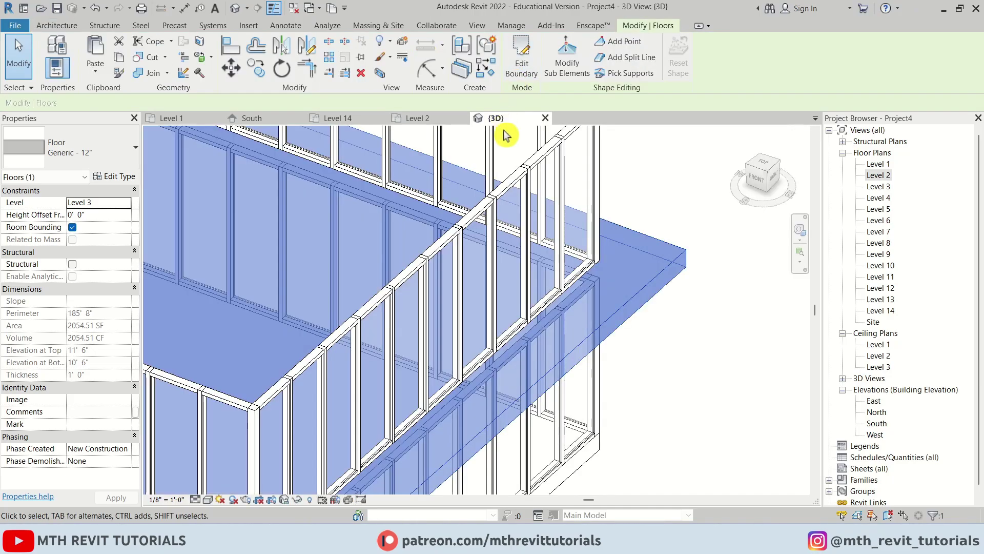
click(699, 408)
scroll(635, 344, down, 3)
shift+middle_drag(634, 343, 518, 359)
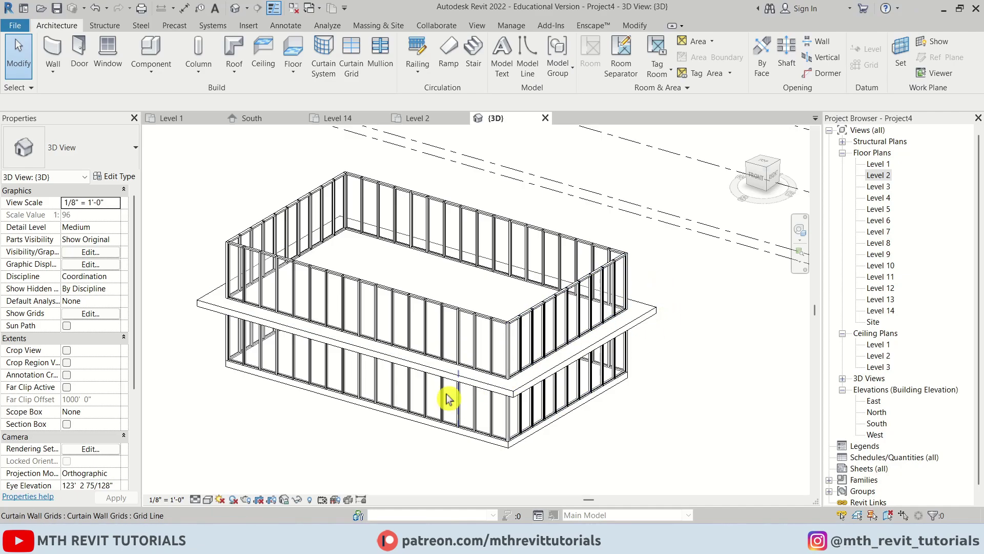
- Copy the four upper-storey curtain walls together with the extended floor and paste them aligned to Level 4 through Level 12
key(Tab)
middle_drag(546, 347, 609, 388)
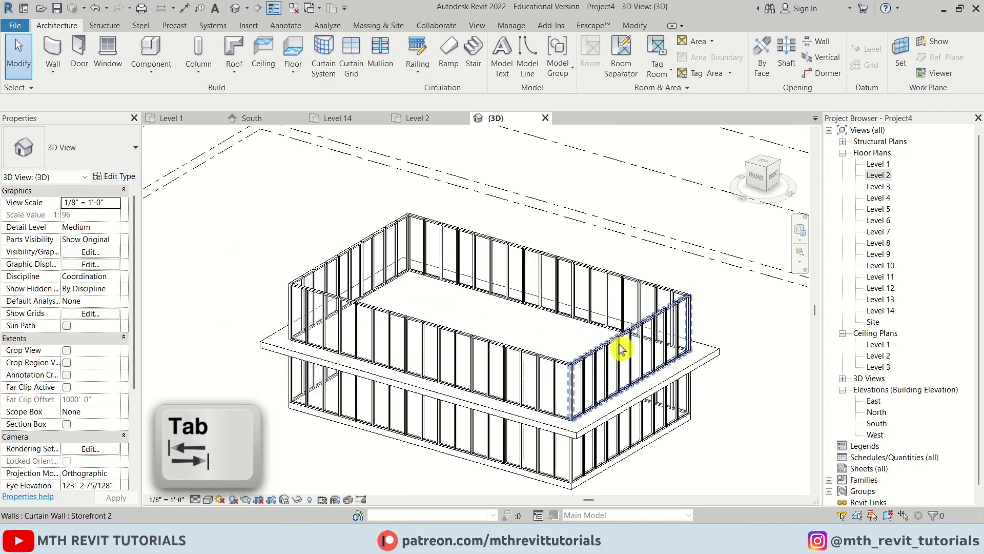
key(Tab)
key(Tab)
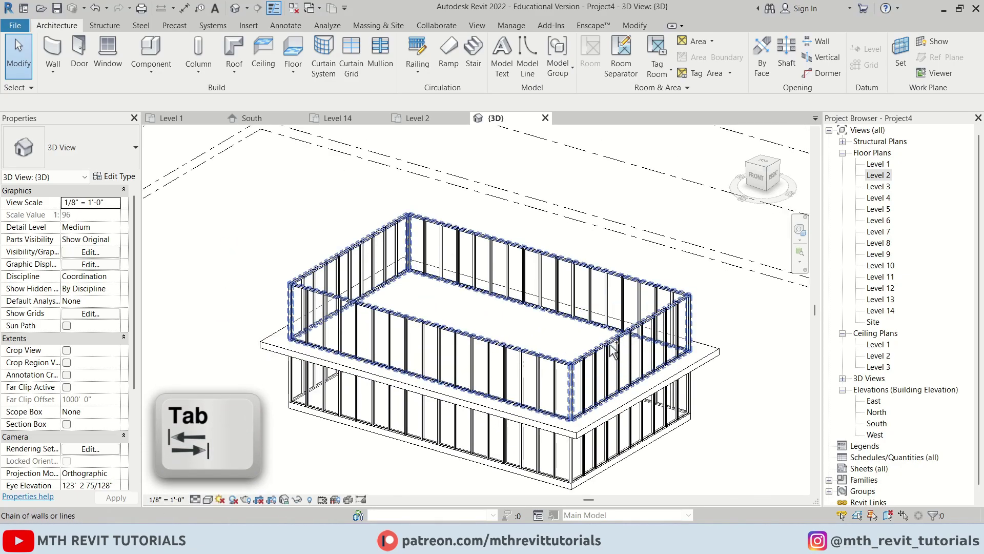
click(615, 353)
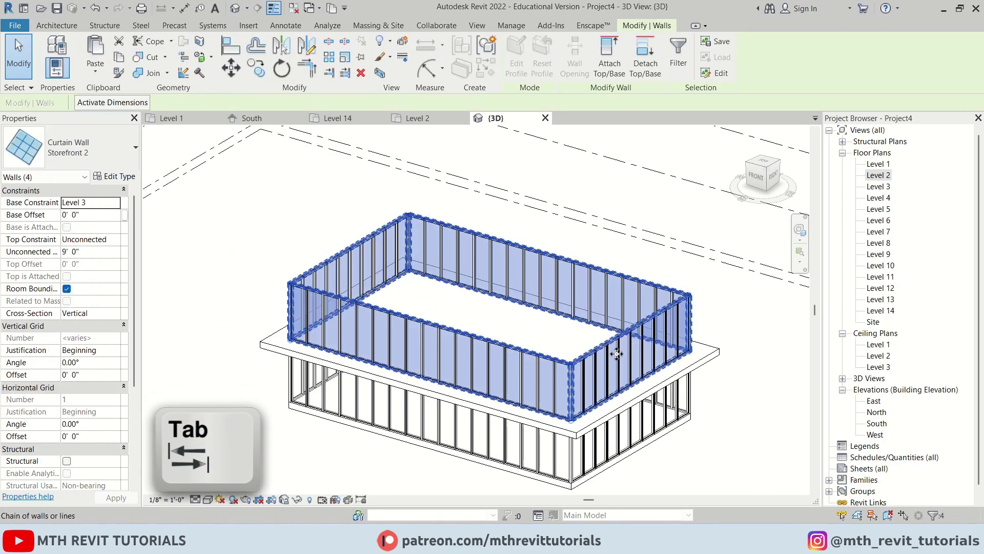
ctrl+click(720, 357)
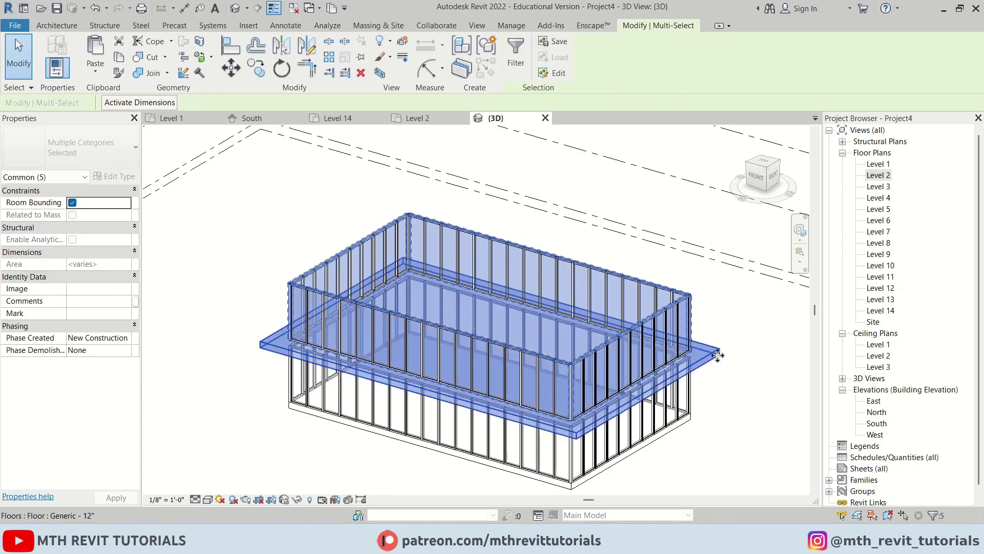
click(120, 60)
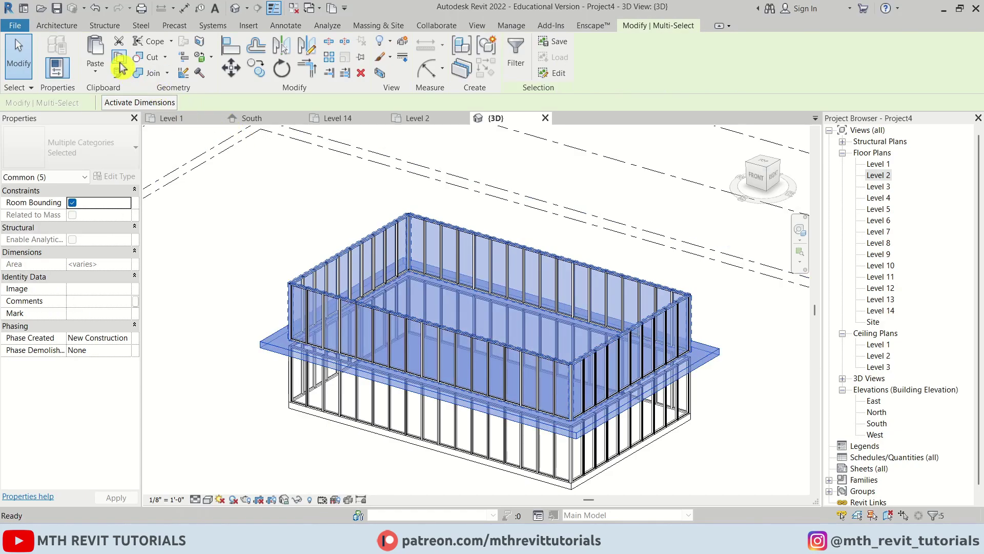
click(95, 70)
click(174, 125)
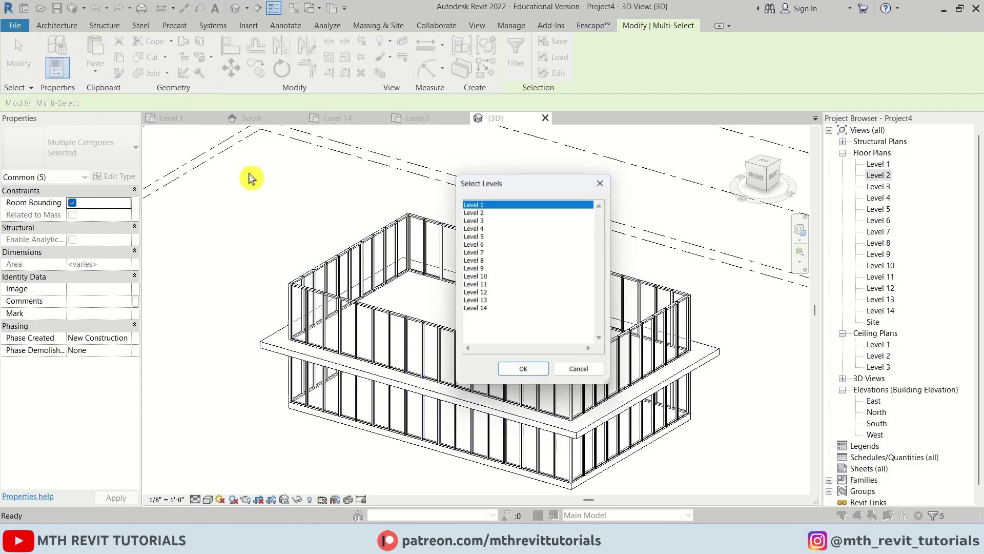
click(478, 228)
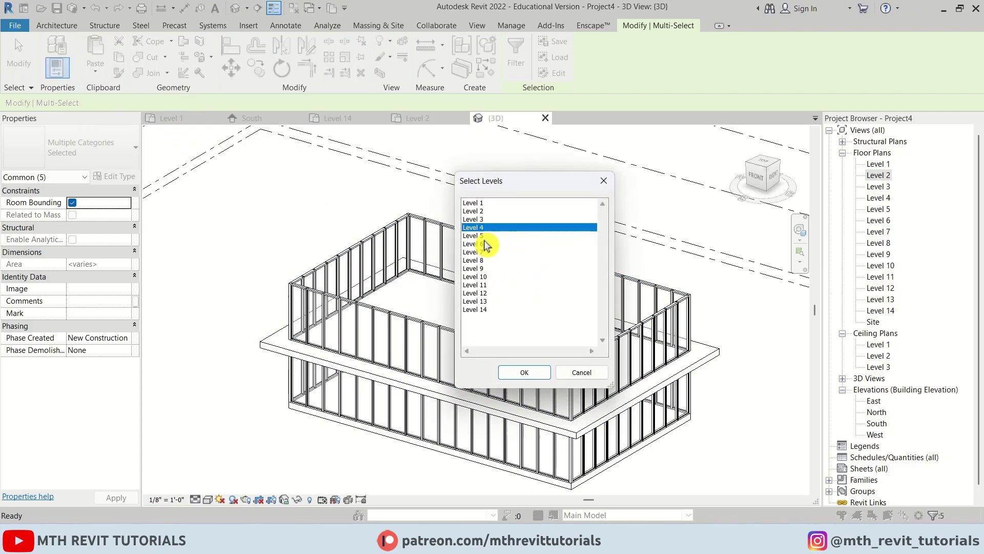
shift+click(483, 293)
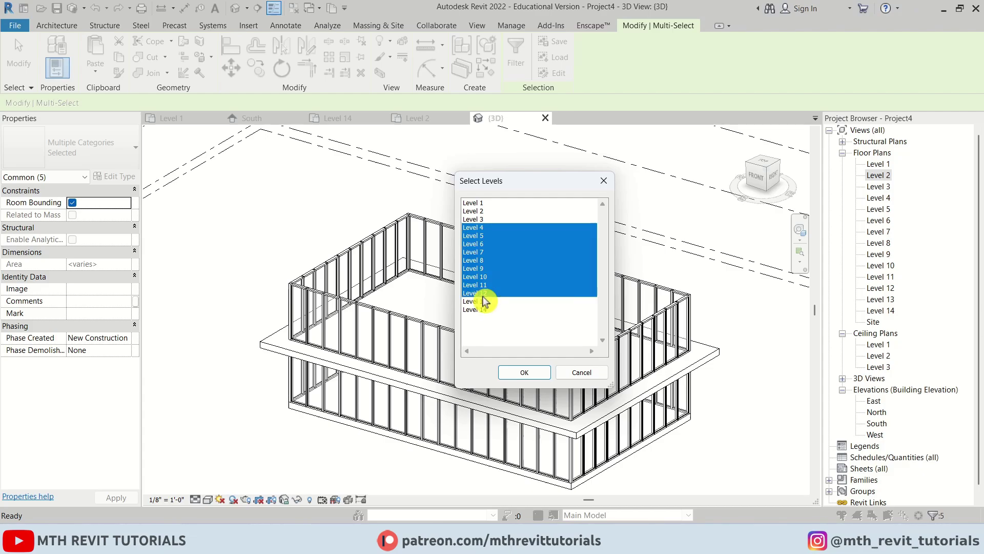
click(525, 372)
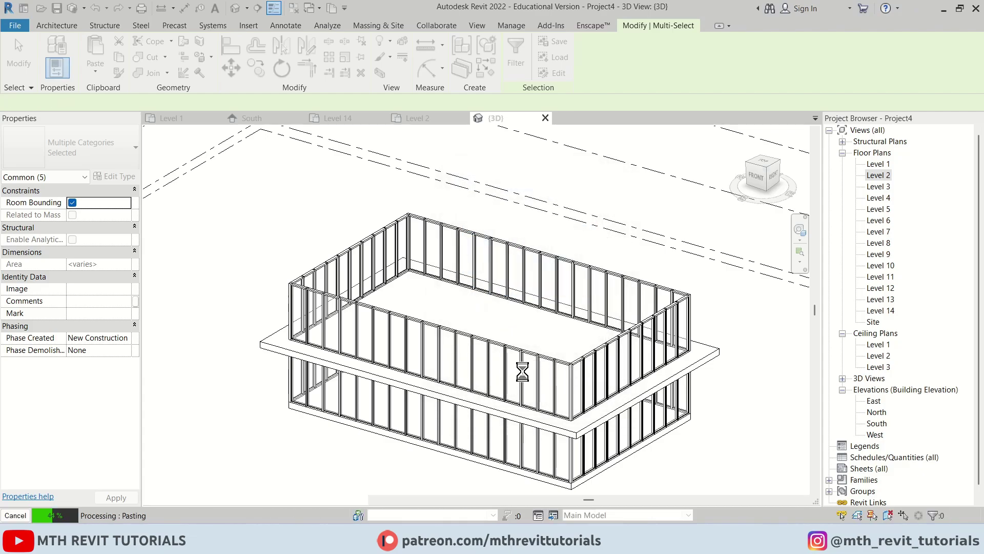
key(Escape)
- Copy the Level 12 floor slab and paste it aligned to Level 13 as the top slab of the tower
scroll(440, 429, down, 5)
middle_drag(439, 429, 602, 412)
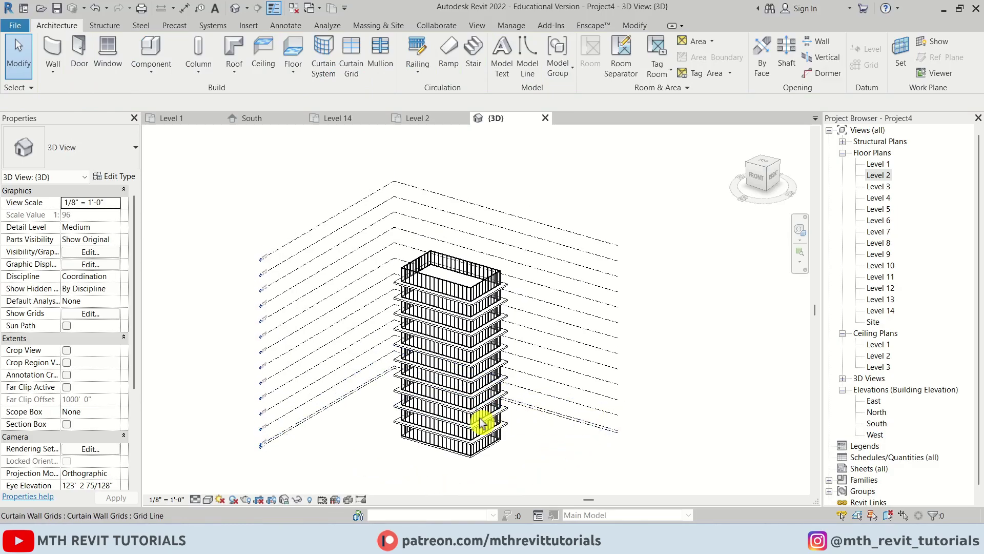
shift+middle_drag(534, 497, 444, 329)
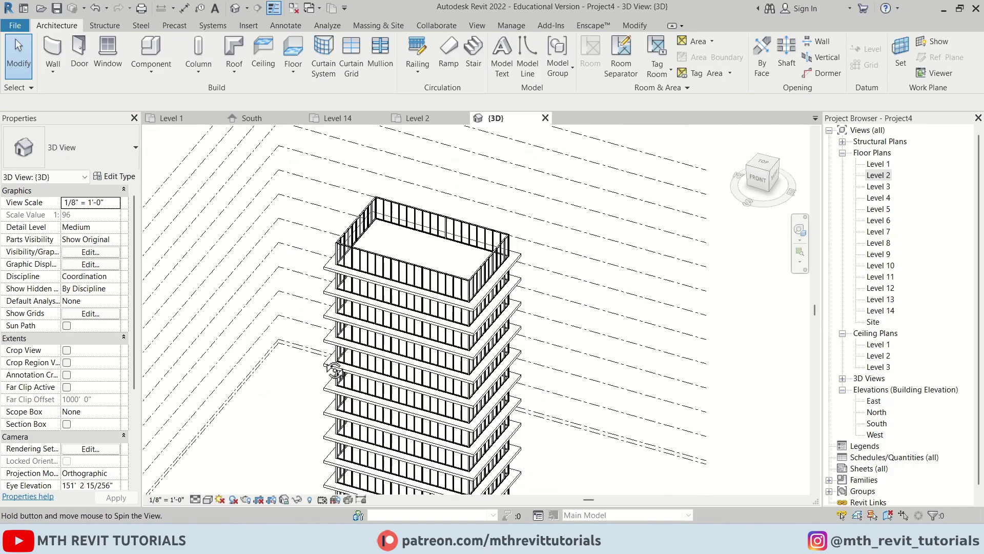
scroll(437, 285, up, 5)
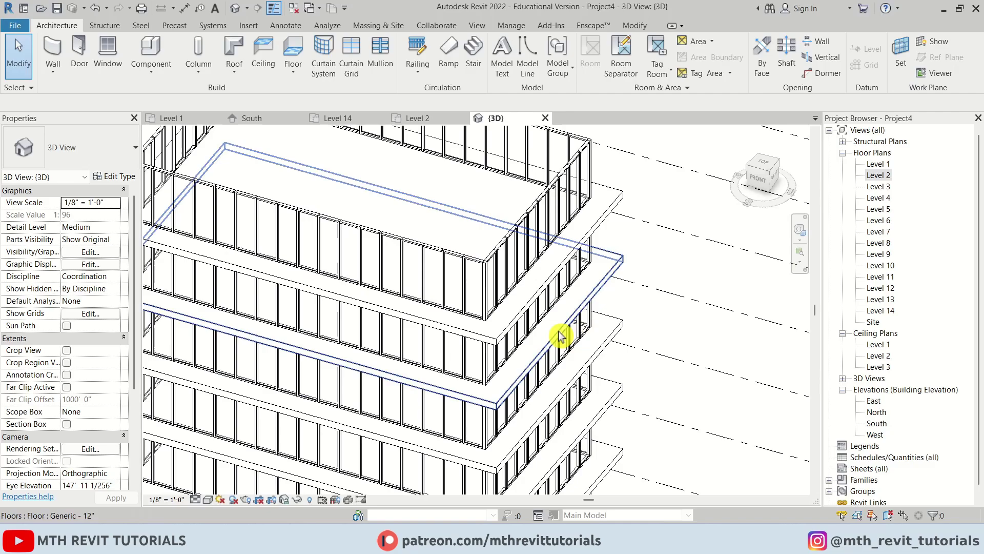
click(513, 328)
scroll(561, 352, down, 2)
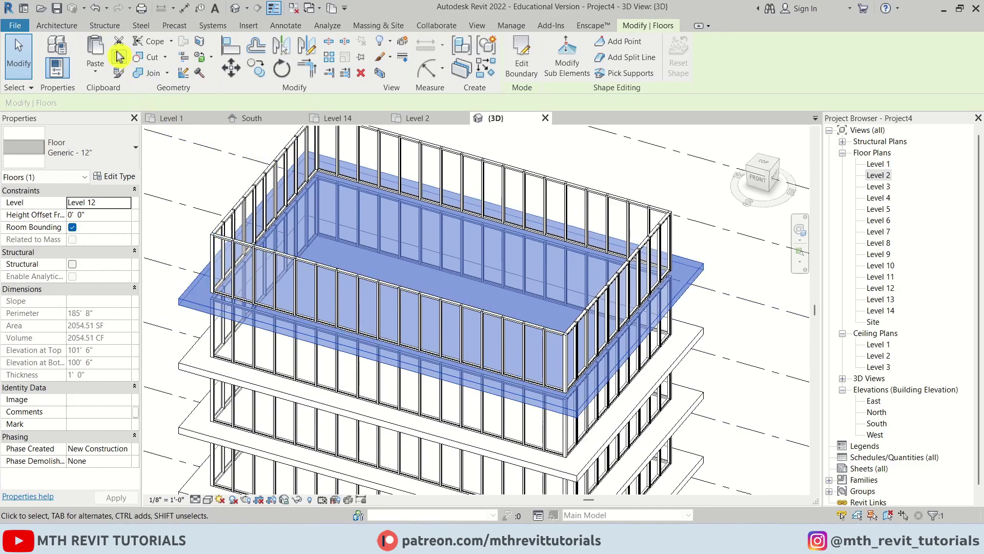
click(96, 71)
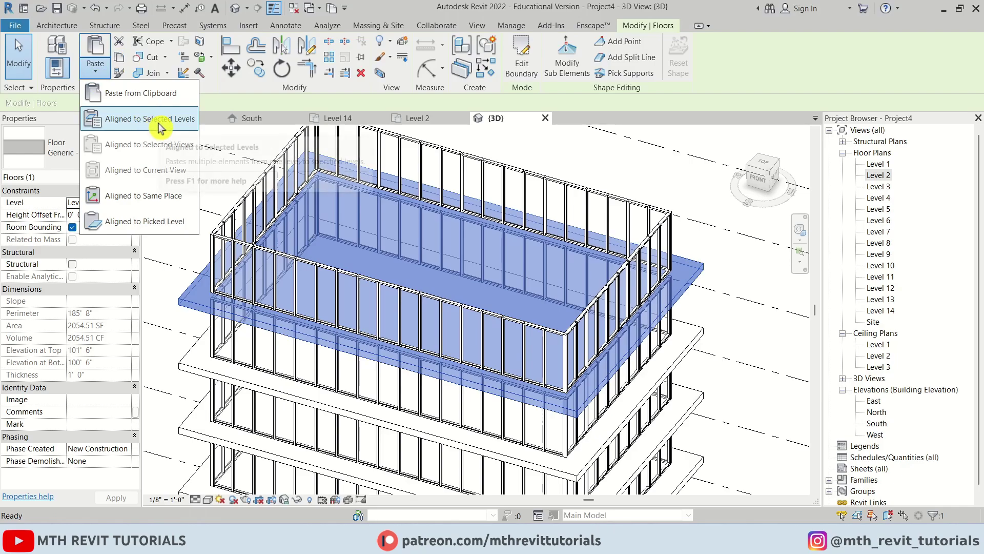
click(146, 115)
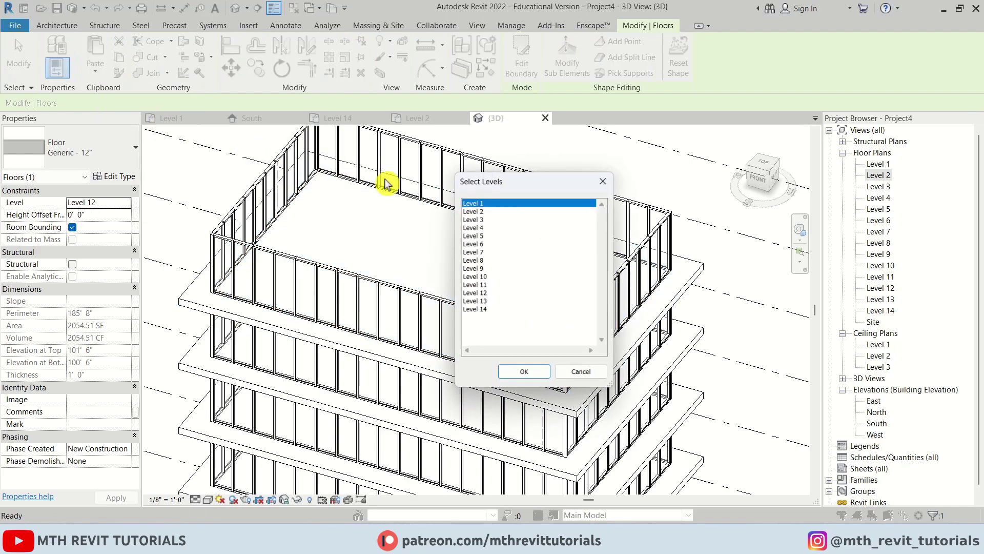
click(485, 302)
click(528, 373)
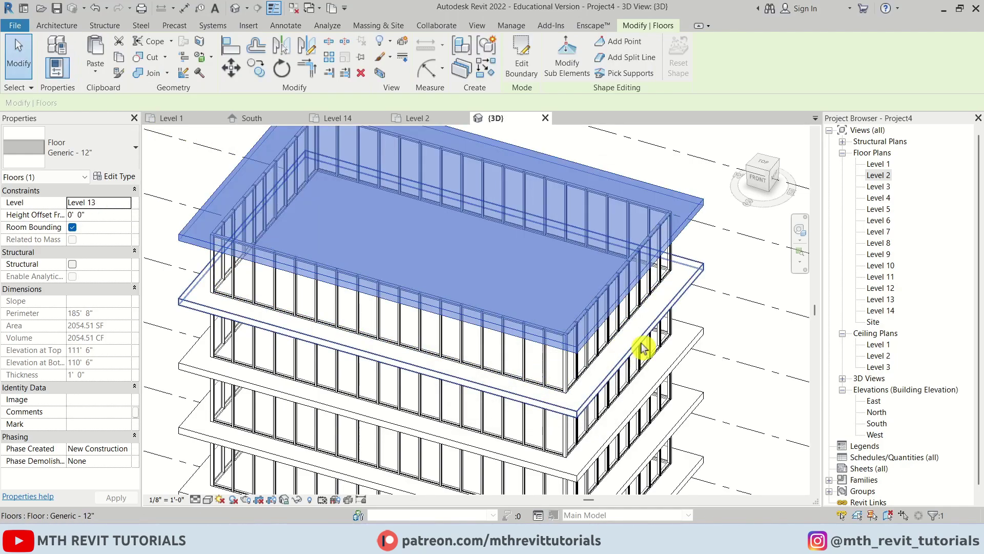
key(Escape)
scroll(578, 330, up, 3)
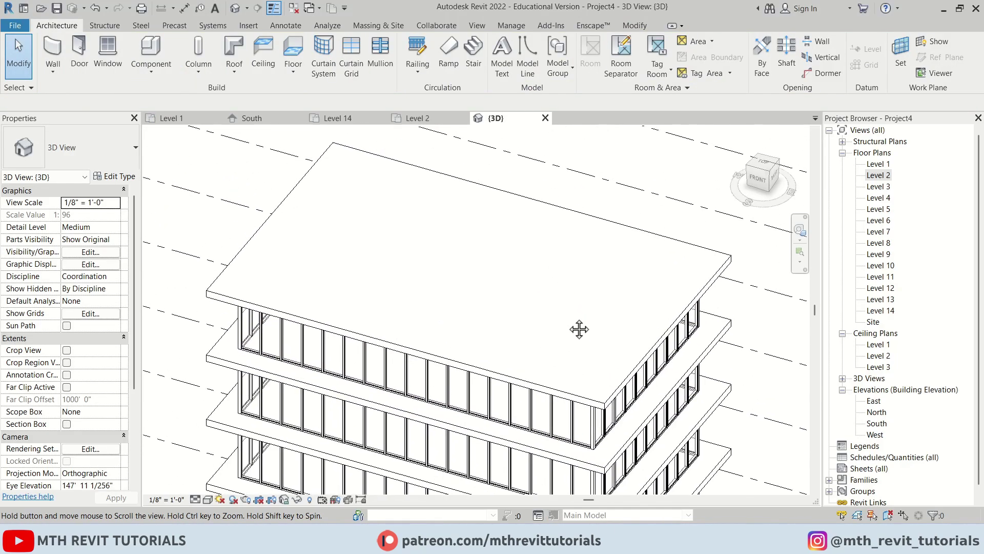
- In the Level 13 plan, draw a rectangle of Storefront 2 curtain walls offset 10' 0" inward from the floor slab's corners
double_click(874, 301)
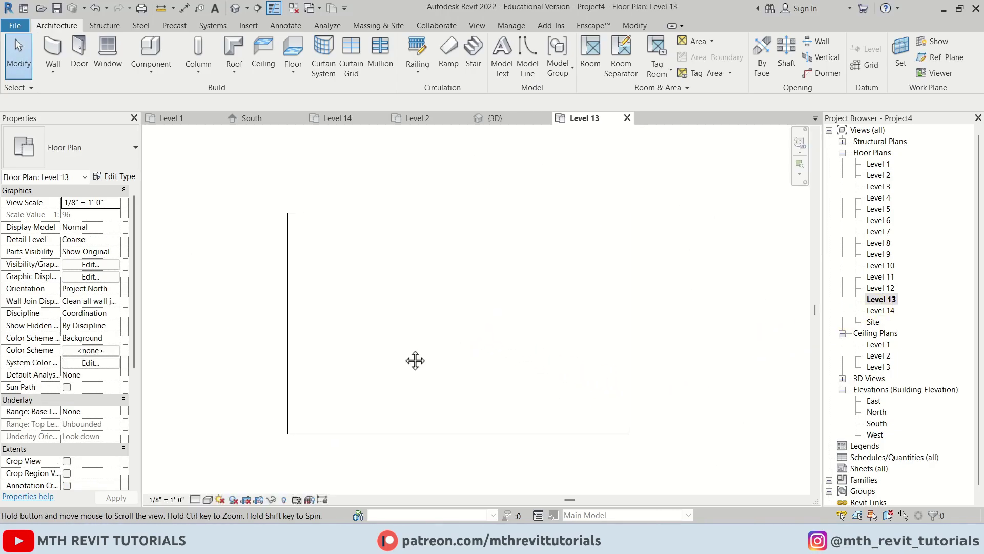
middle_drag(415, 361, 400, 361)
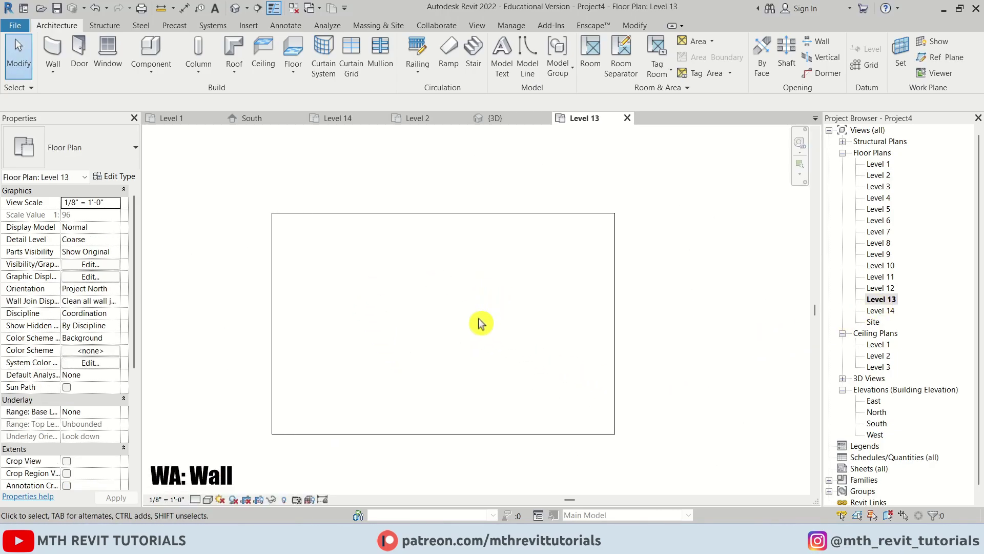
key(w)
key(a)
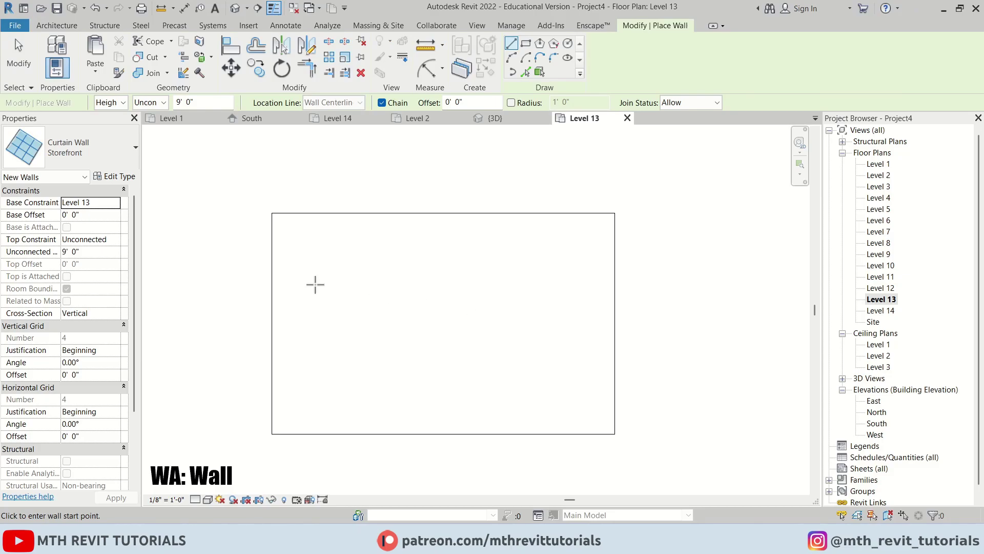
click(73, 156)
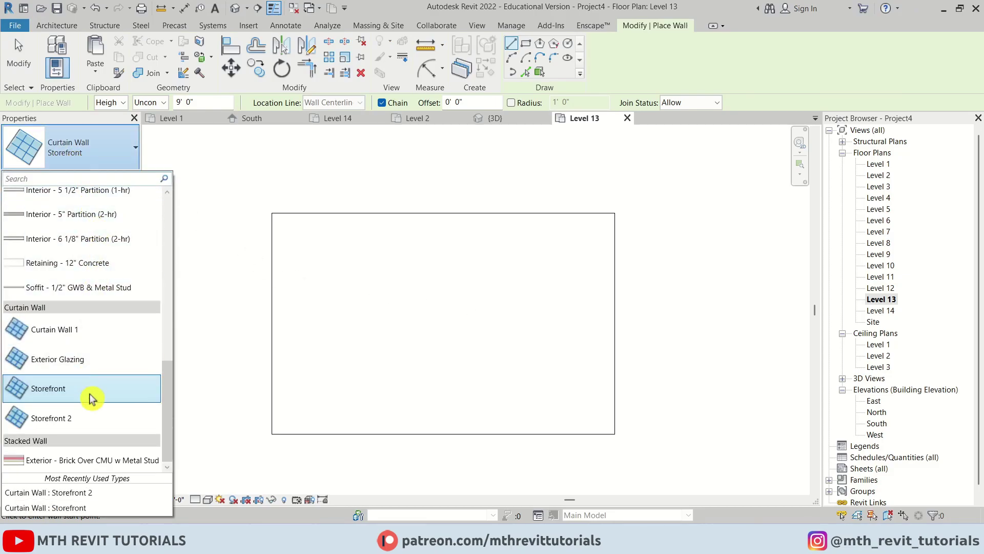
click(92, 418)
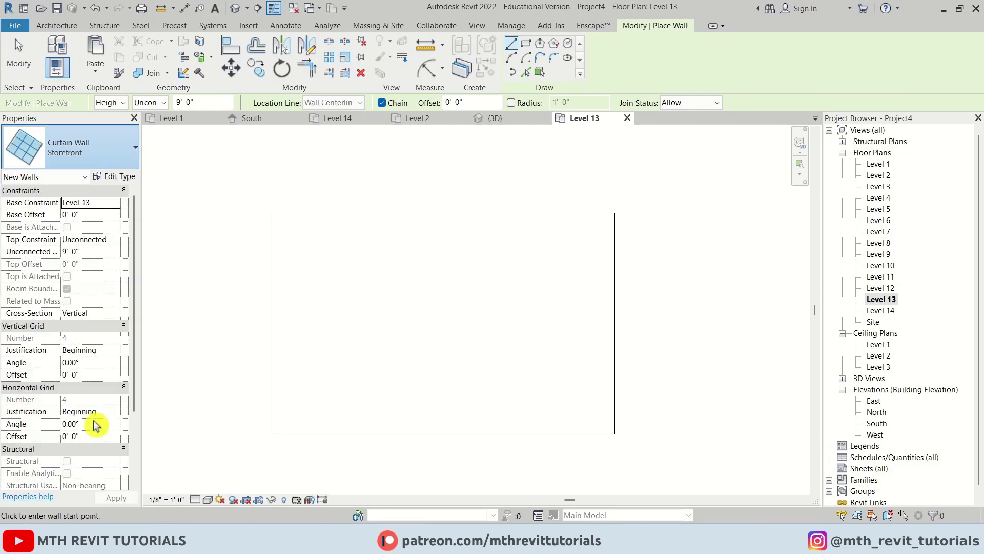
click(526, 45)
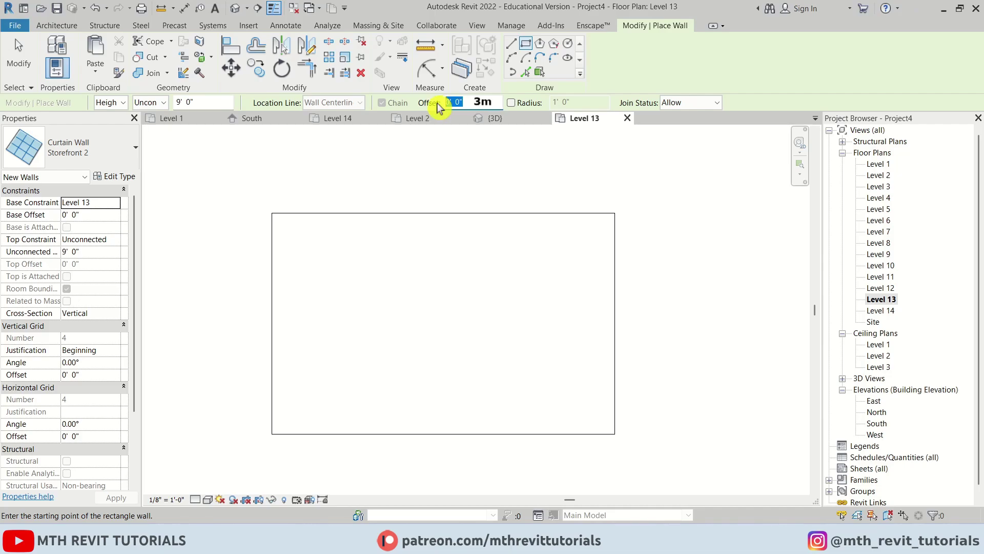
click(615, 213)
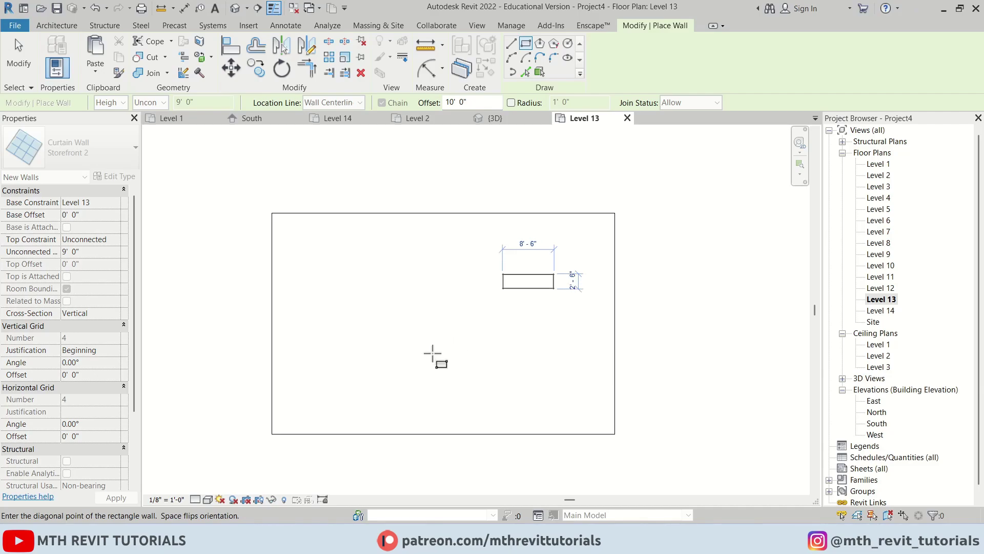
click(271, 434)
scroll(374, 272, up, 3)
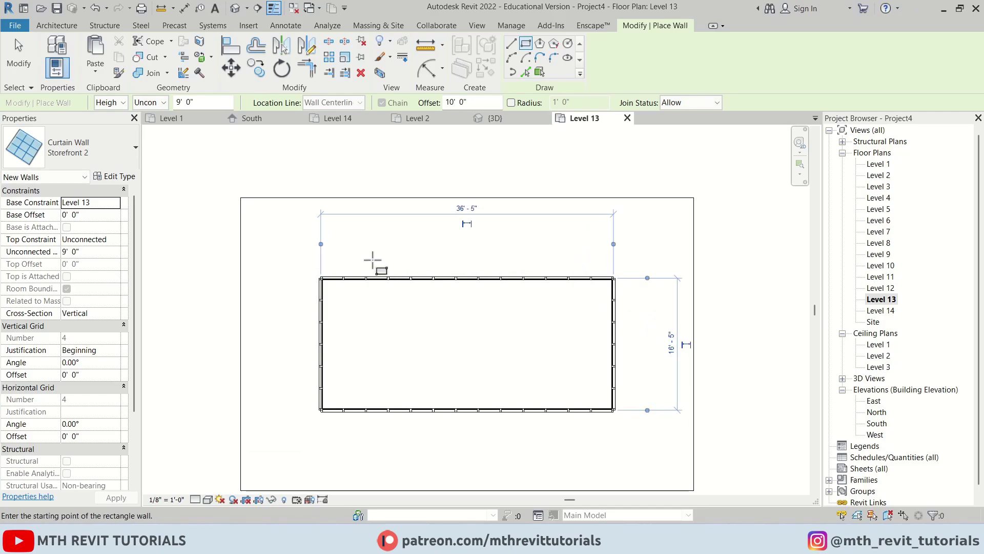
key(Escape)
key(Escape)
scroll(447, 271, up, 3)
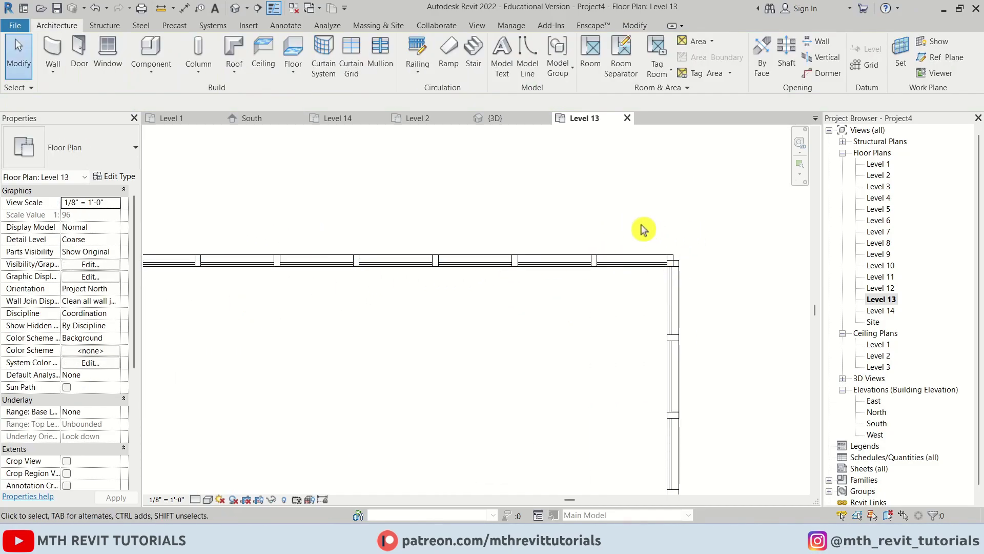
- Change the mullions at all four corners of the Level 13 curtain wall rectangle to the 5" x 5" Quad Corner type
drag(643, 230, 759, 319)
scroll(584, 208, down, 3)
scroll(585, 209, up, 3)
drag(494, 198, 609, 279)
middle_drag(609, 279, 696, 357)
scroll(468, 259, up, 2)
drag(431, 208, 534, 280)
click(84, 147)
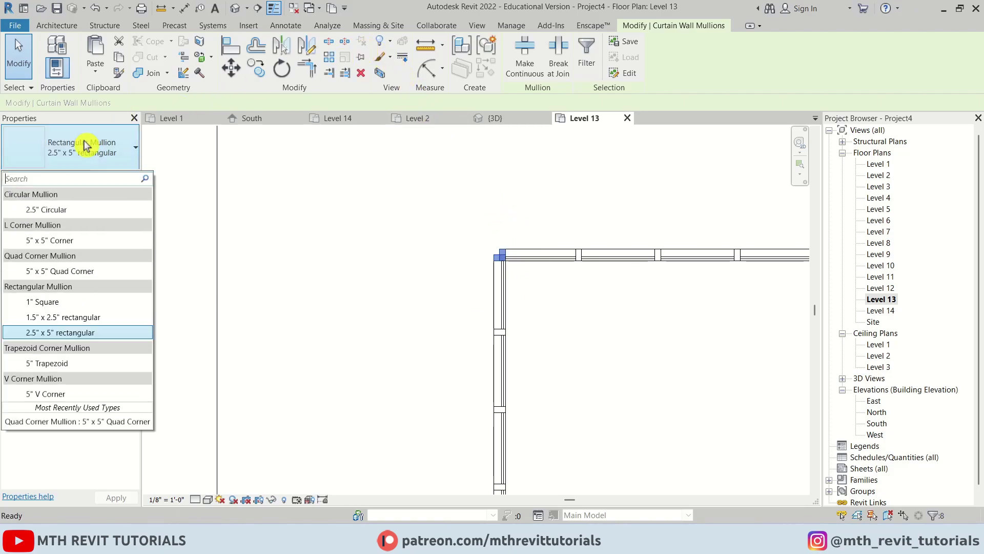
click(114, 271)
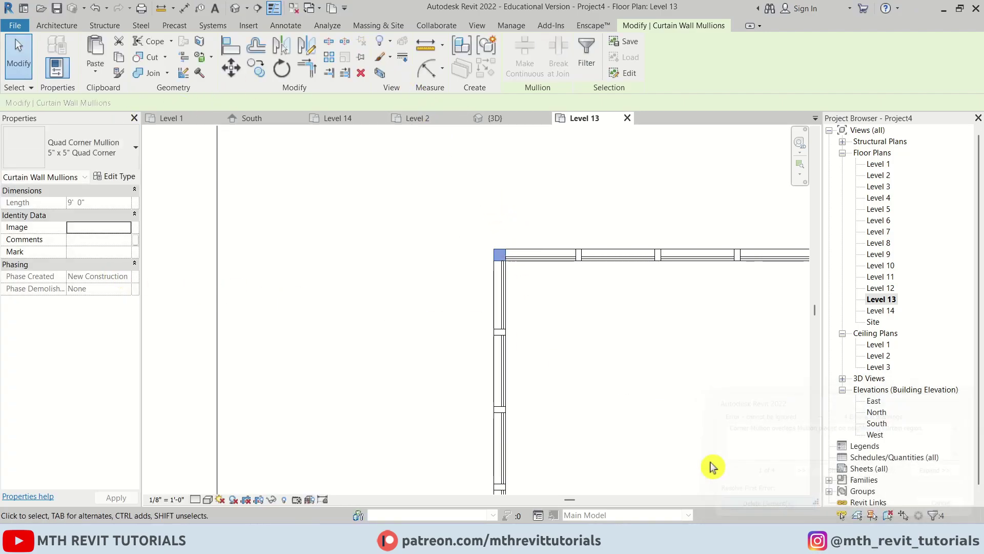
click(422, 246)
scroll(422, 246, down, 3)
middle_drag(570, 358, 390, 379)
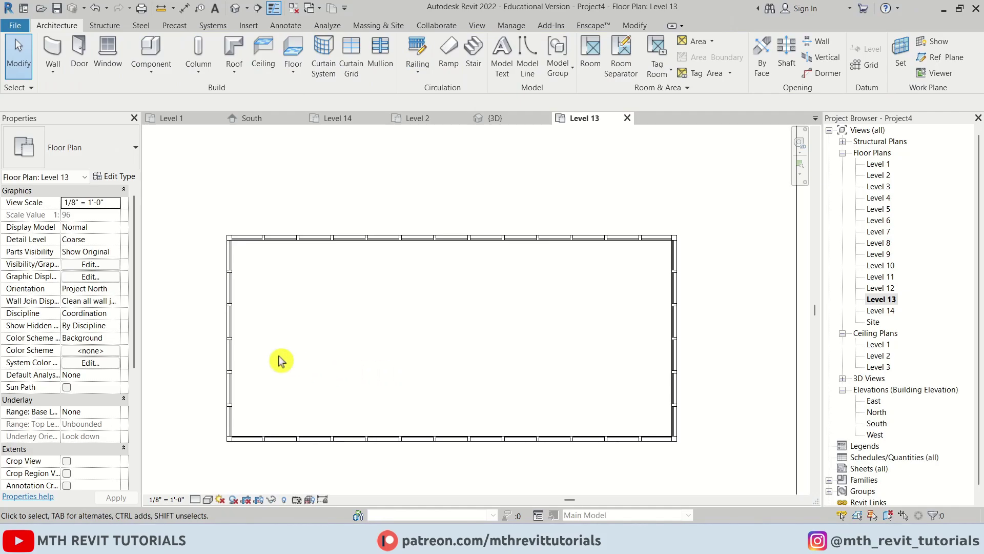
middle_drag(281, 358, 322, 347)
- In the 3D view, copy the Level 13 floor slab and paste it aligned to Level 14 above the set-back storey
click(234, 12)
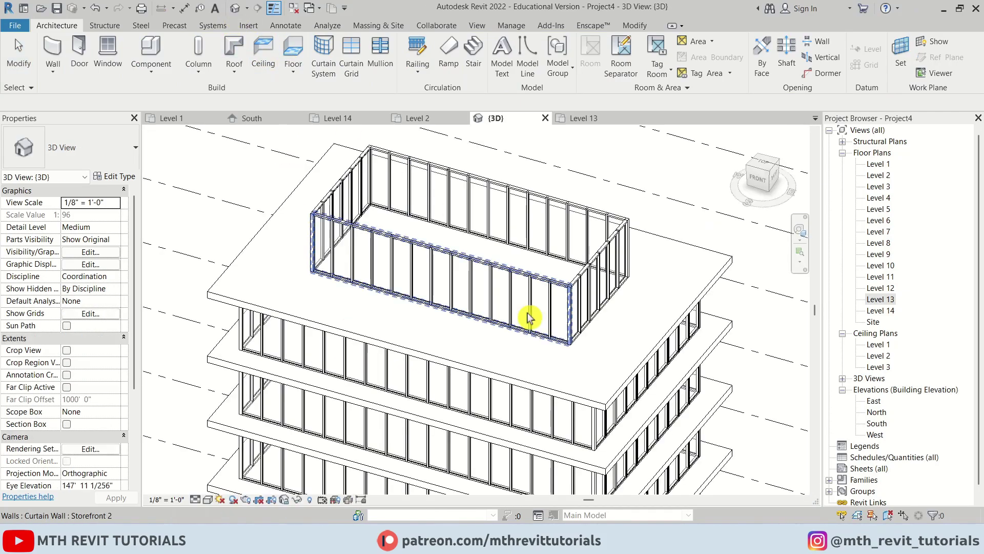
shift+middle_drag(356, 418, 486, 410)
scroll(229, 308, up, 5)
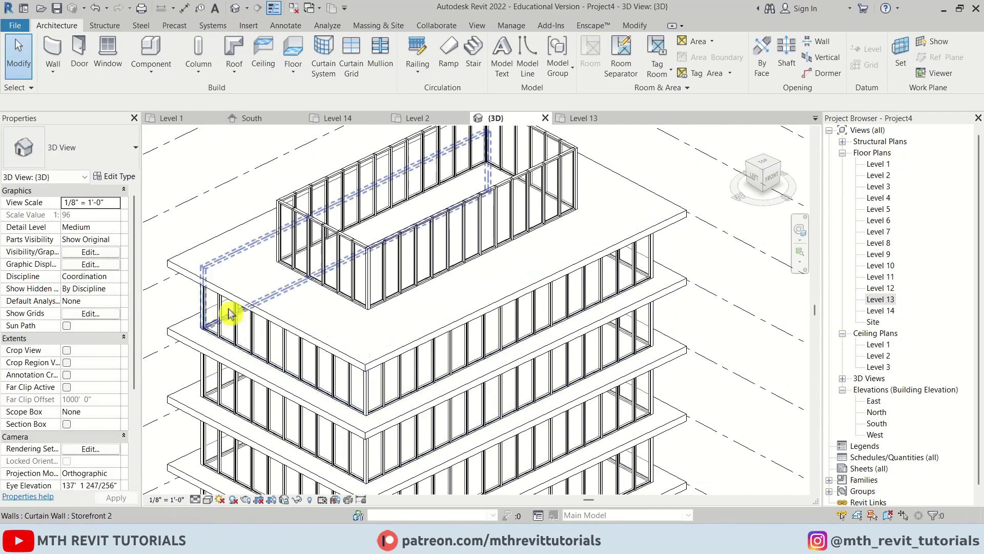
click(255, 338)
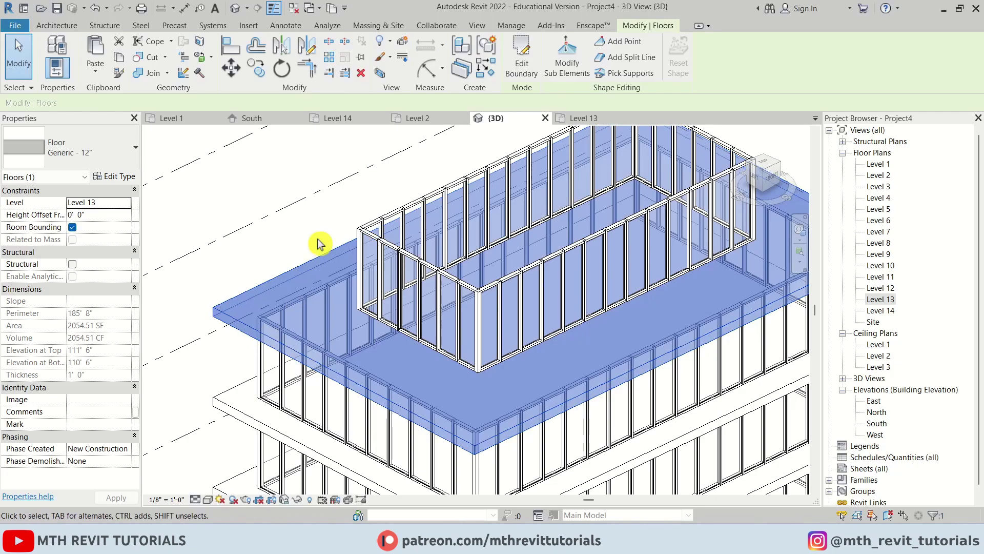
click(102, 74)
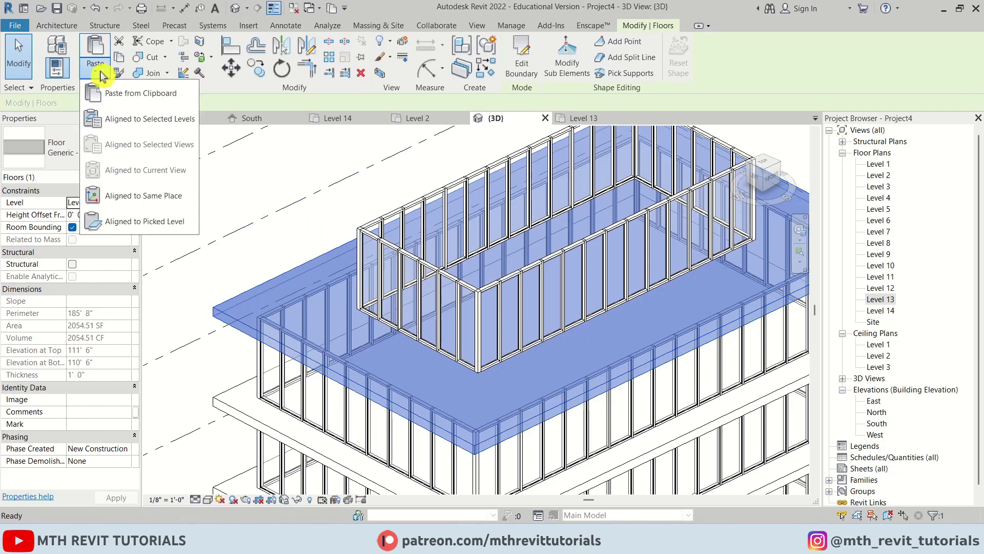
click(126, 120)
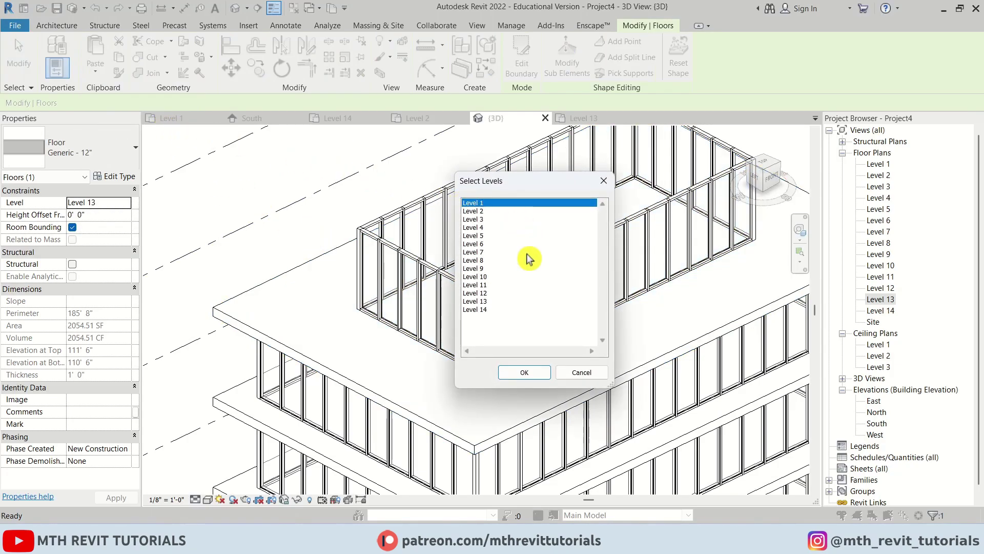
click(483, 310)
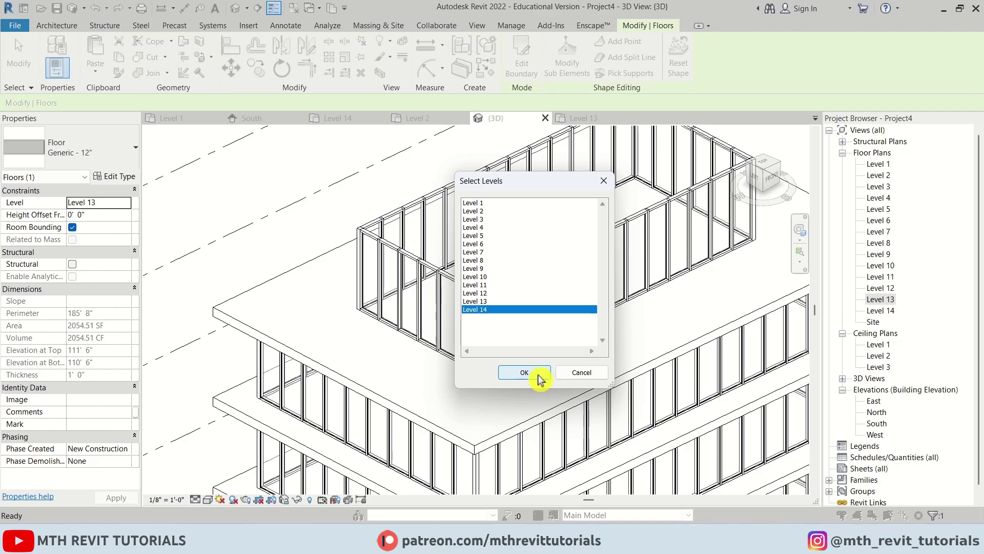
click(524, 372)
key(Escape)
scroll(391, 264, down, 3)
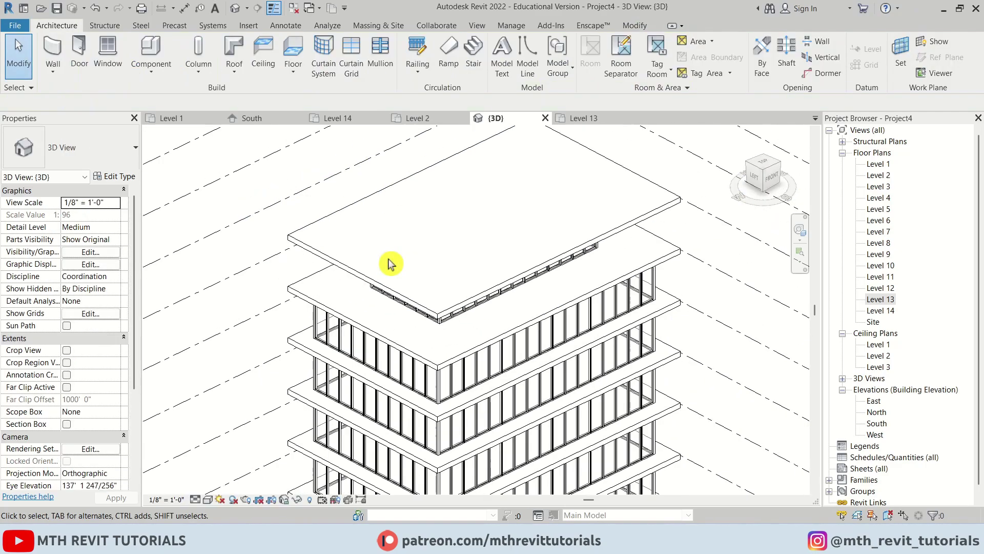
- Edit the boundary of the Level 14 floor slab in the Level 13 plan and delete its existing rectangular outline
shift+middle_drag(391, 264, 421, 293)
scroll(411, 292, up, 4)
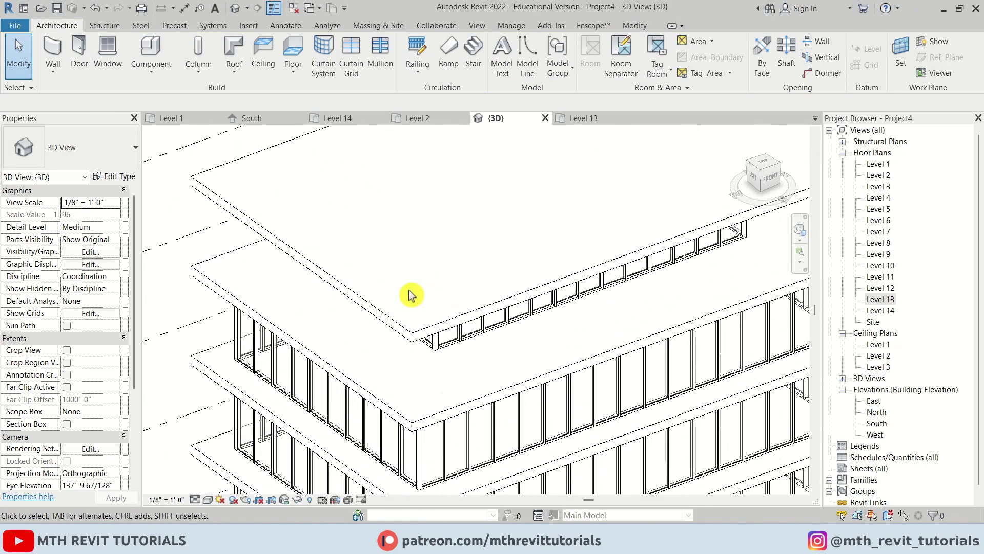
double_click(384, 319)
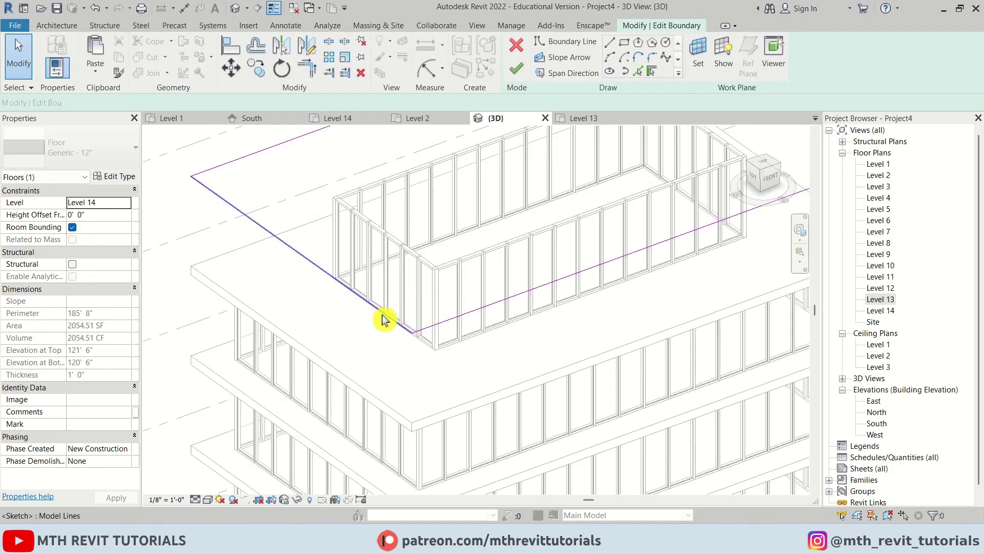
click(575, 118)
scroll(483, 292, up, 2)
key(Tab)
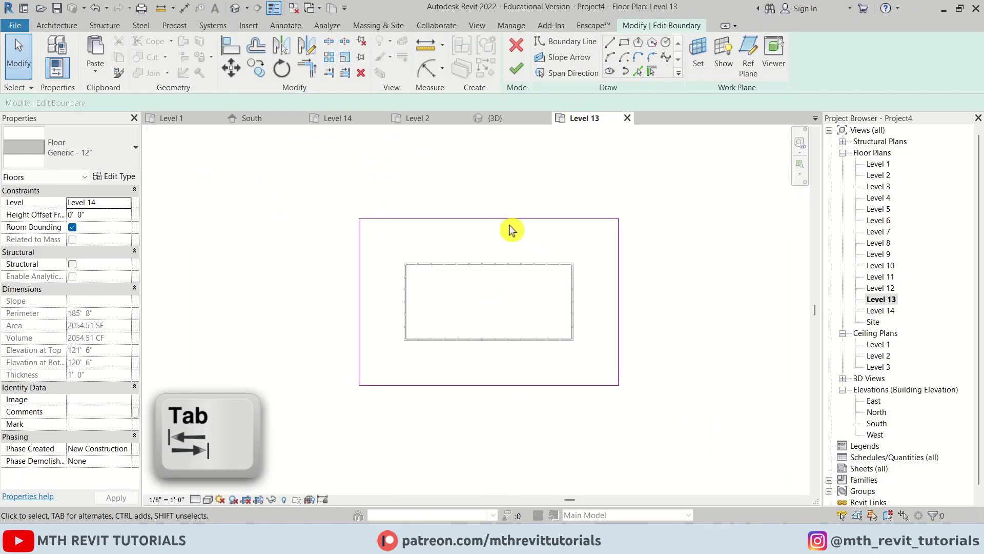
click(511, 228)
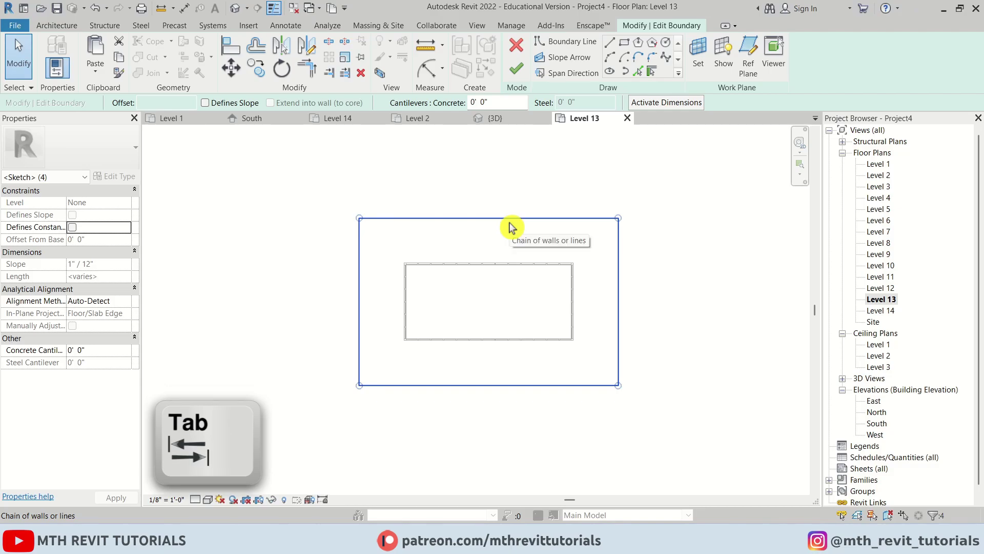
click(494, 294)
- Draw a rectangular boundary offset 2' 0" outward from the set-back curtain walls, finish the floor sketch and show the 3D view
scroll(495, 293, up, 2)
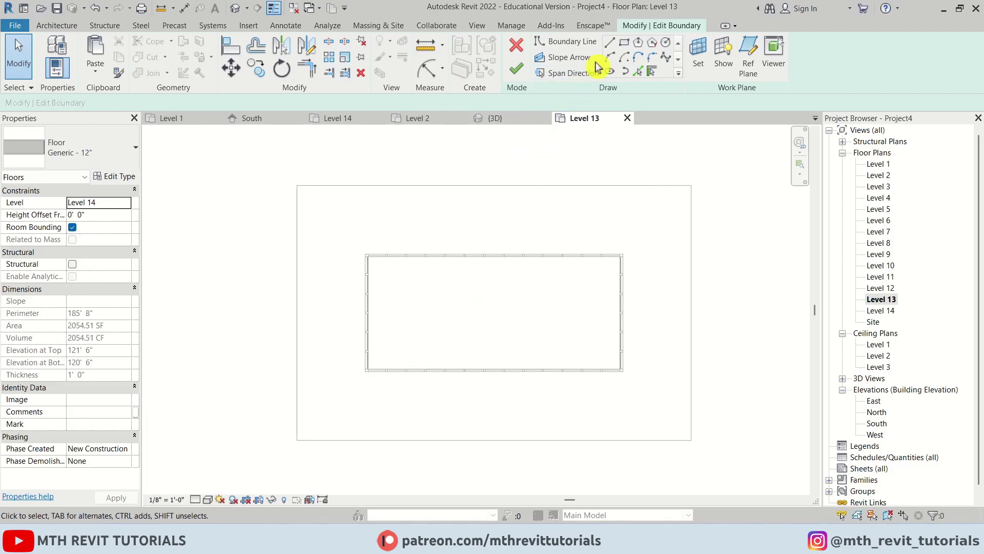
click(623, 46)
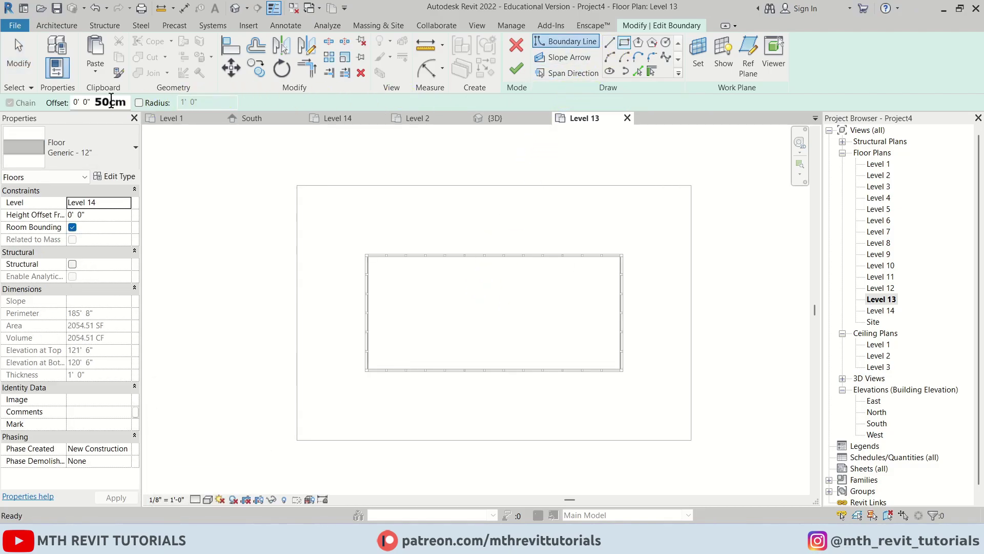
text(2)
scroll(361, 250, up, 4)
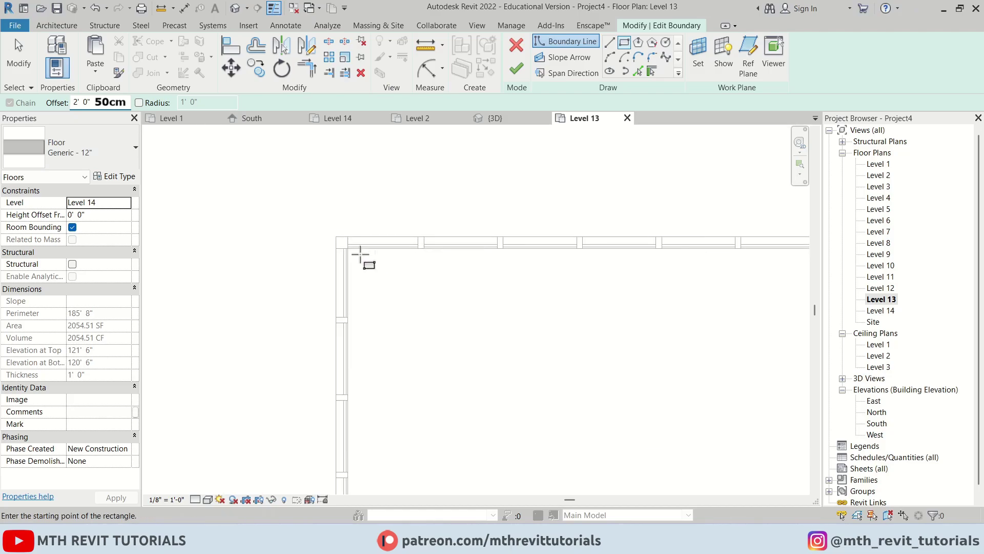
click(318, 219)
scroll(390, 246, down, 5)
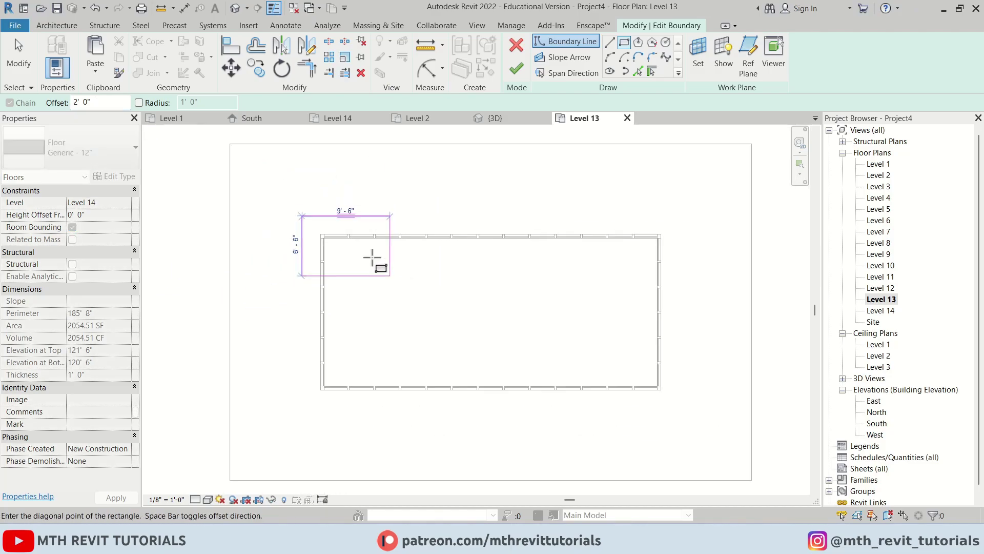
scroll(675, 388, up, 3)
click(642, 395)
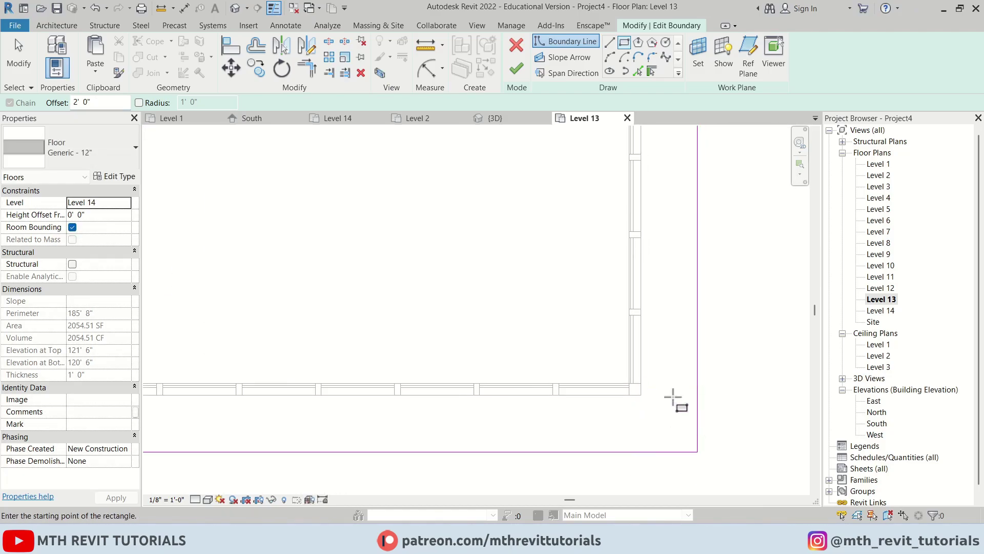
scroll(645, 396, down, 4)
key(Escape)
click(516, 68)
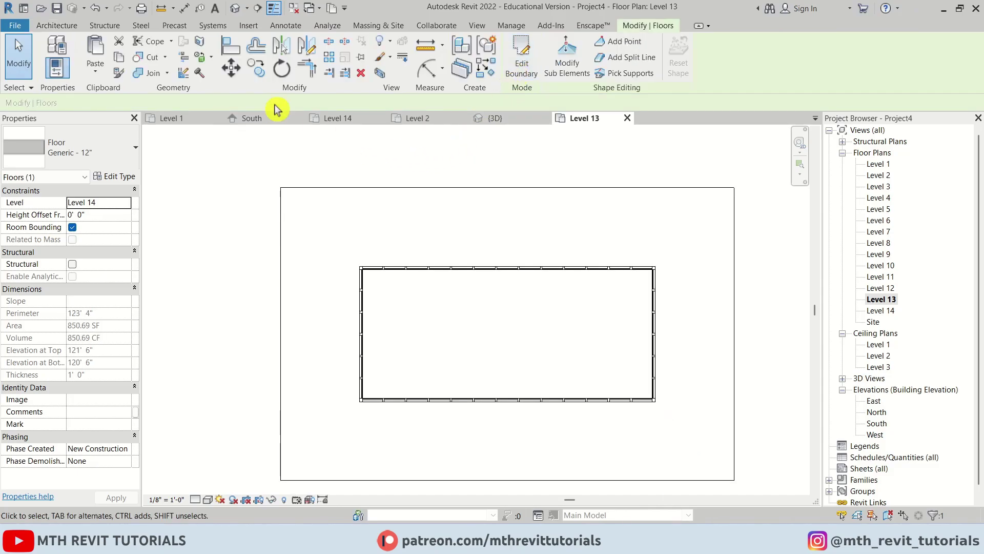
click(235, 9)
scroll(308, 257, down, 3)
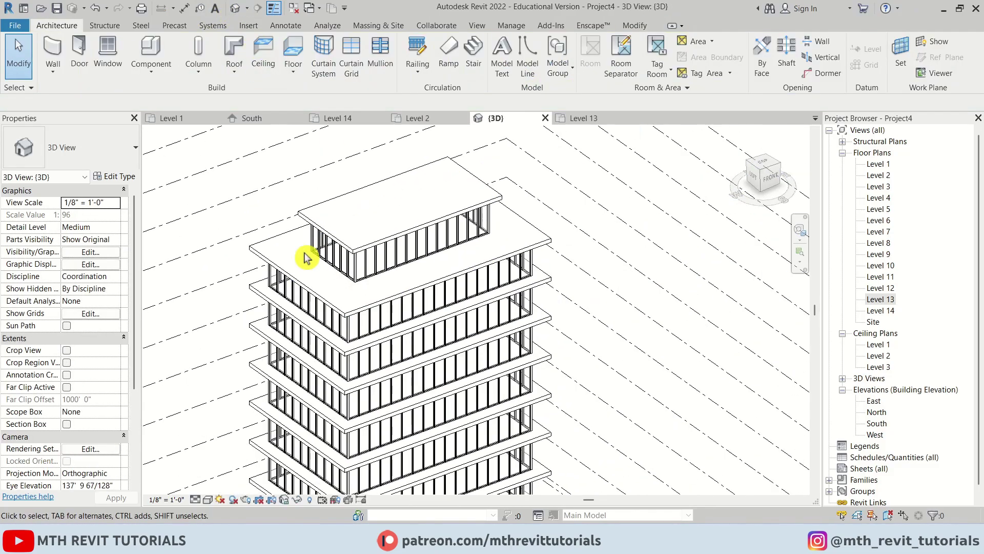
scroll(384, 237, up, 2)
shift+middle_drag(384, 237, 352, 271)
scroll(351, 272, up, 5)
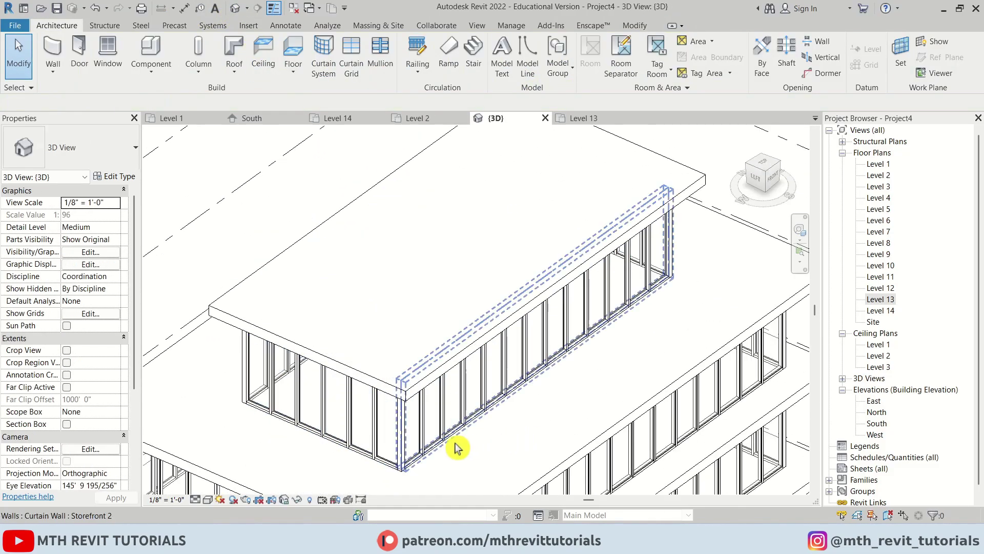
key(Tab)
click(446, 445)
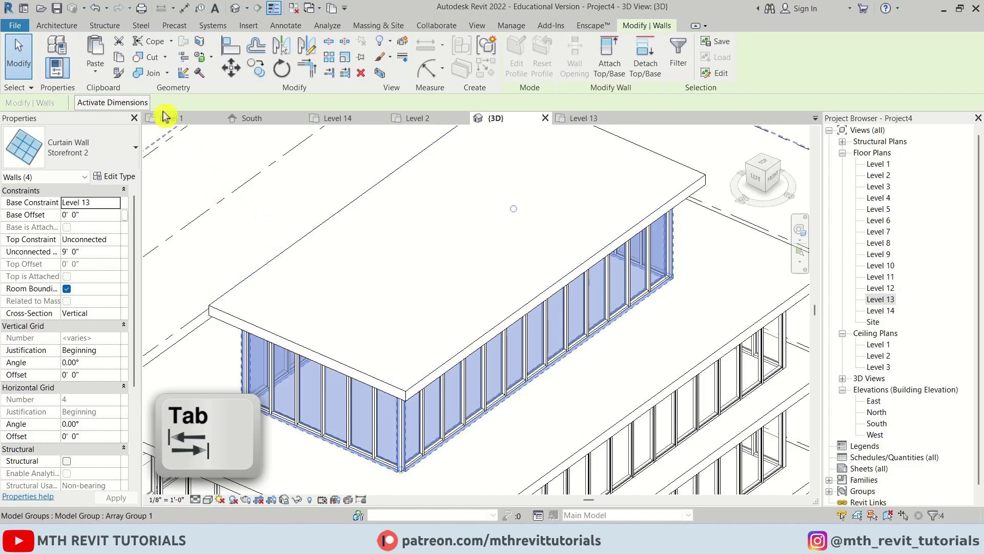
click(105, 75)
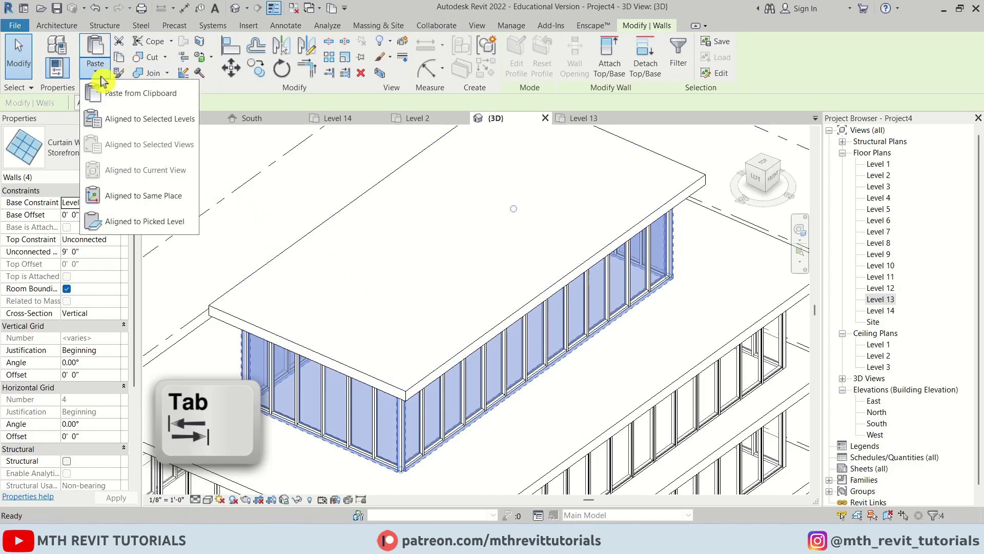
click(140, 126)
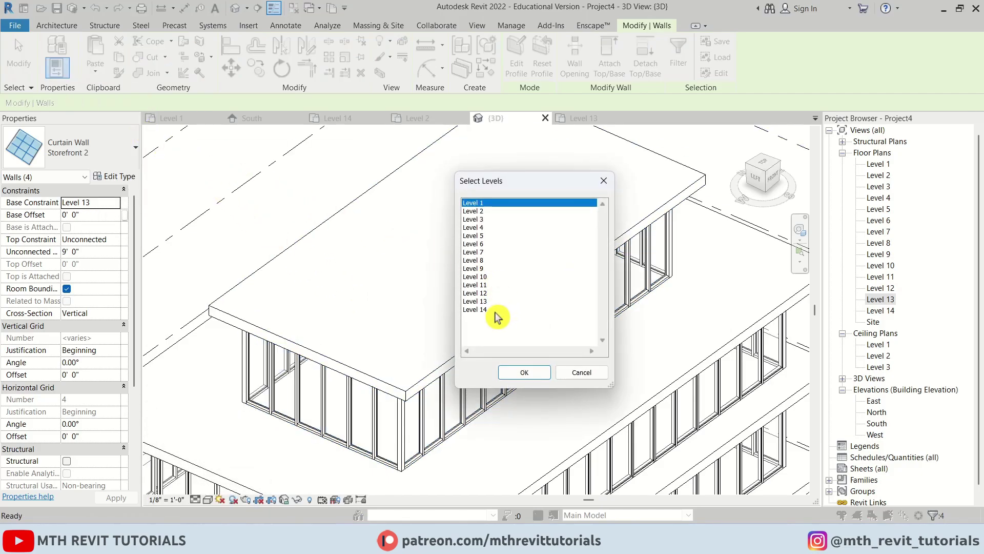
click(582, 373)
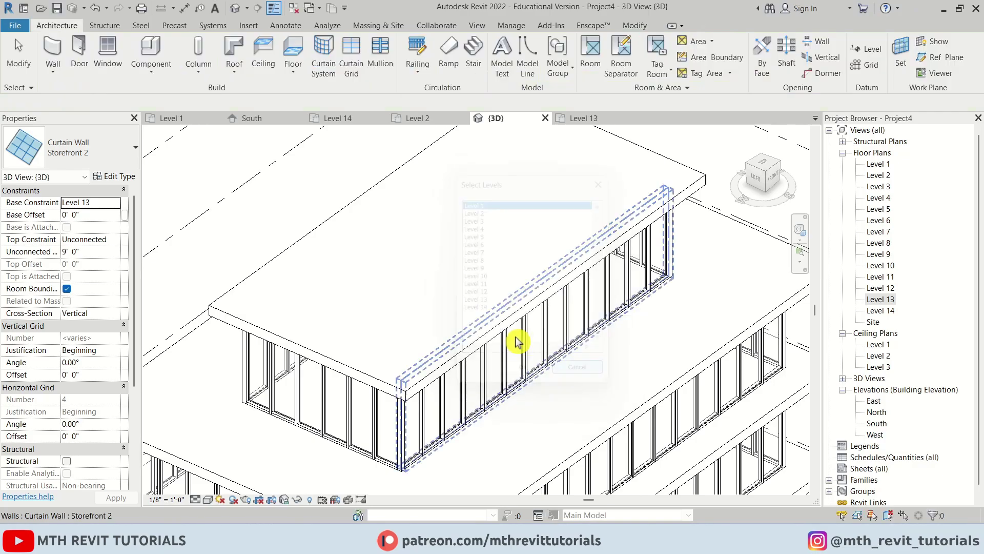
- Copy the four set-back curtain walls and paste them aligned to the same place, deleting the elements that cause corner mullion errors
scroll(500, 359, down, 5)
shift+middle_drag(488, 373, 510, 333)
scroll(479, 395, up, 5)
scroll(476, 403, down, 3)
key(Tab)
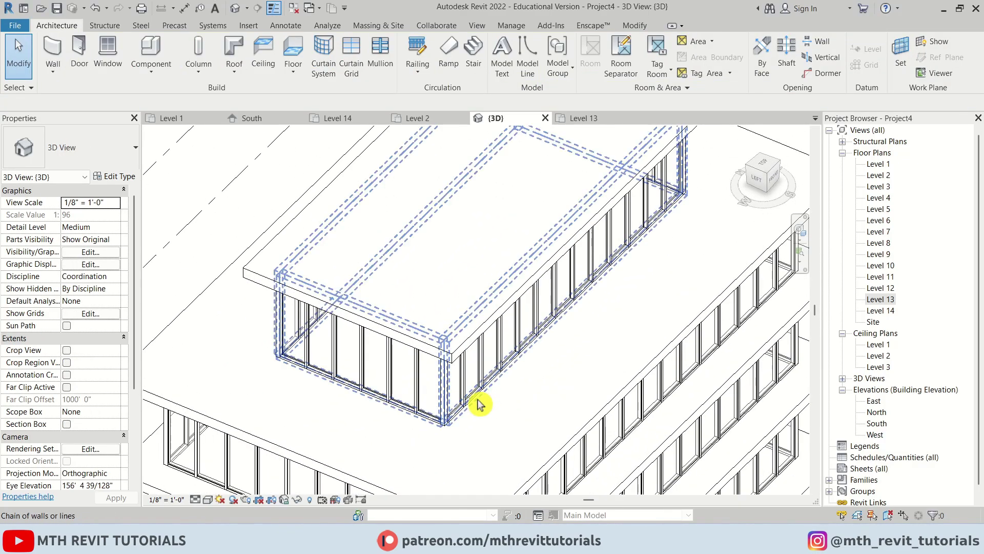
click(475, 402)
scroll(378, 377, up, 3)
scroll(404, 392, up, 2)
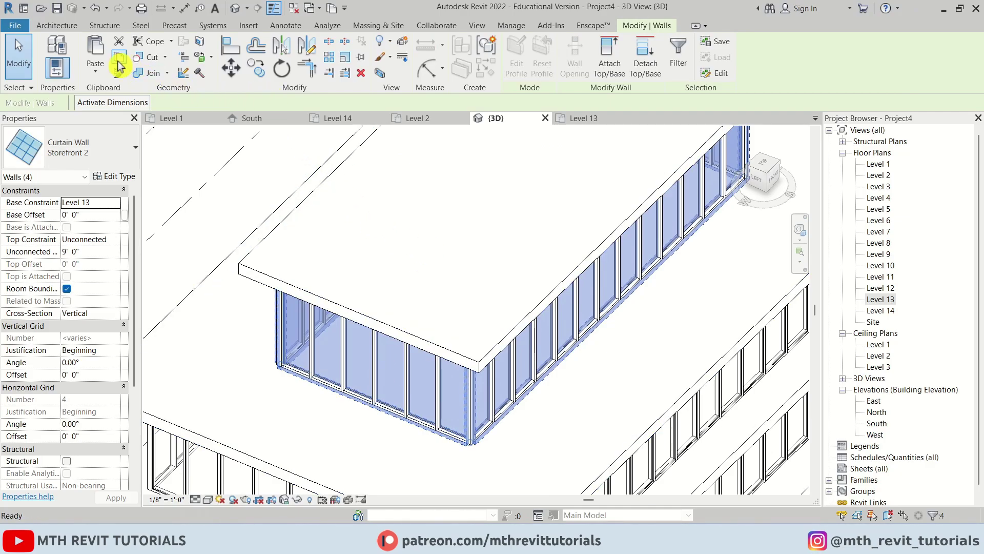
click(102, 76)
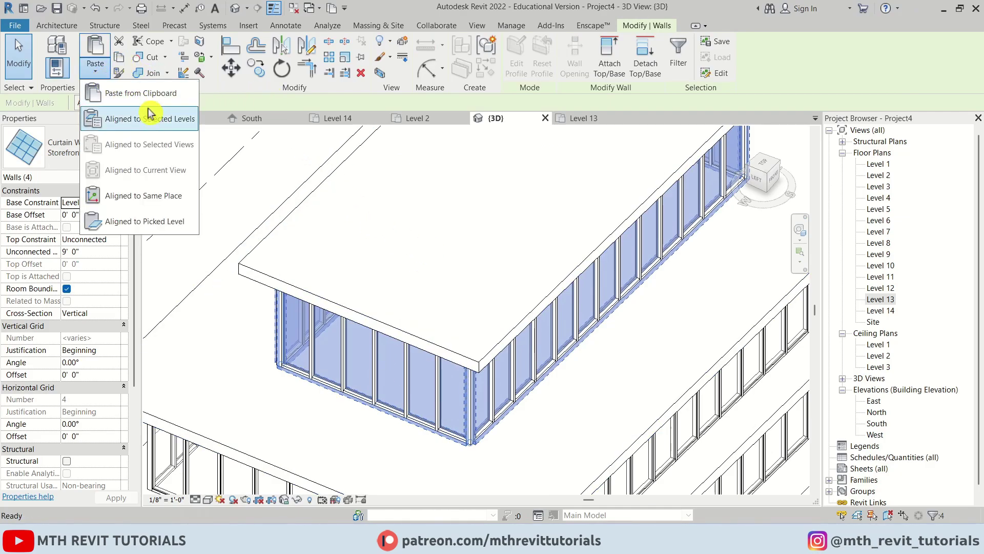
click(180, 210)
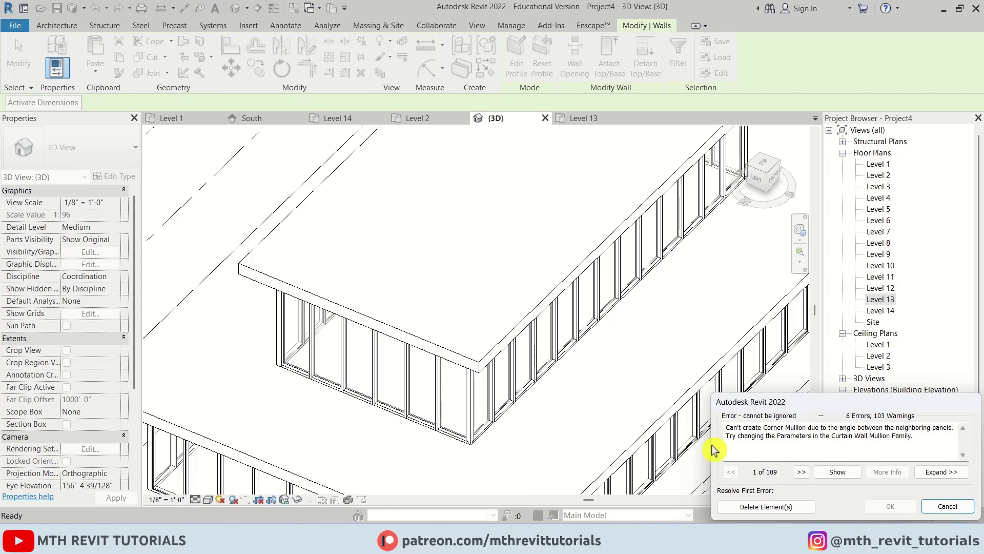
click(767, 507)
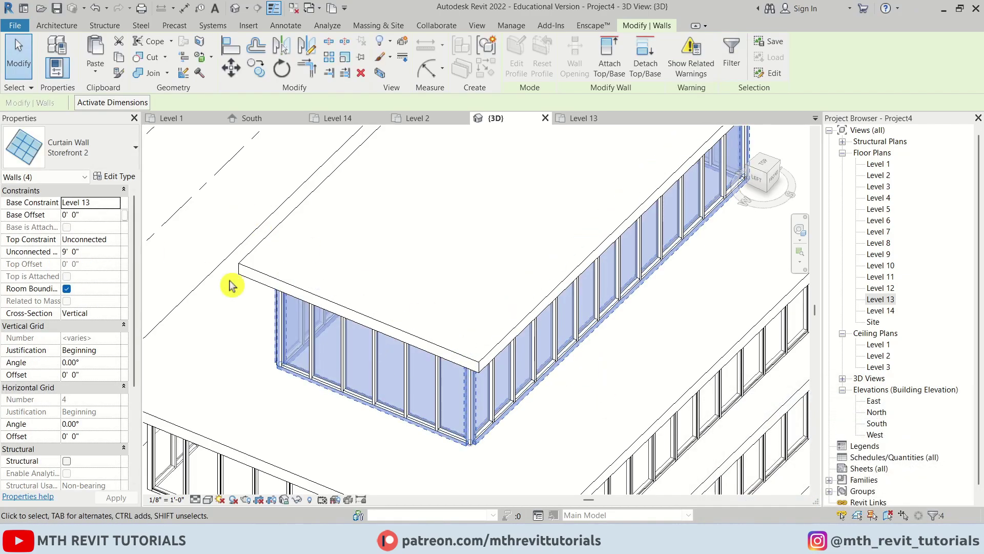
- Set the Base Offset of the four pasted curtain walls to 10' 0" above Level 13
click(105, 215)
text(10)
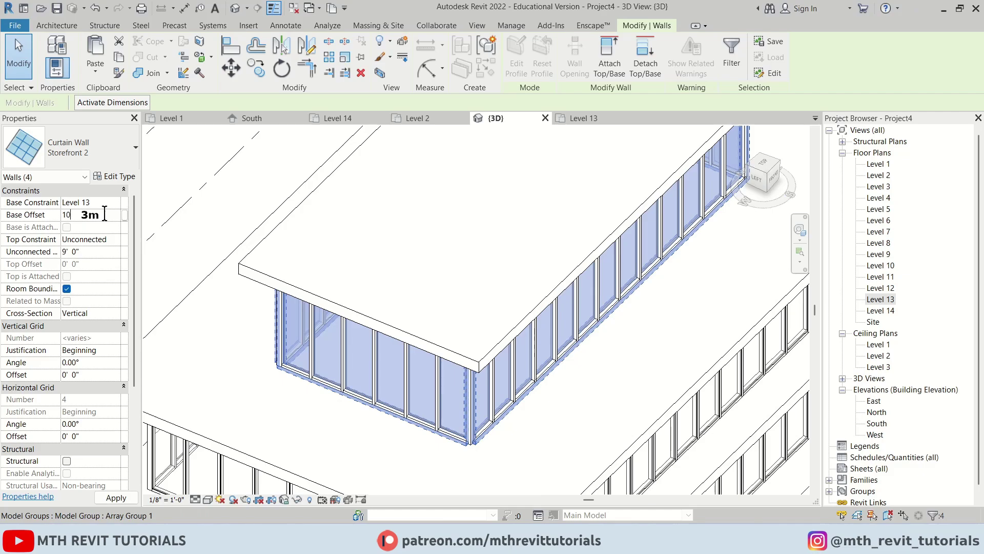
text(' 0")
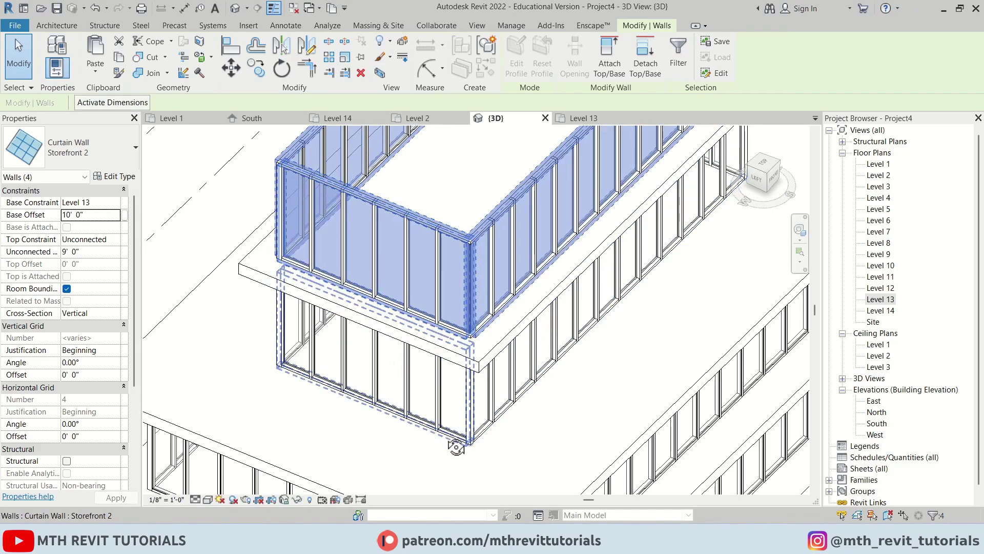
- Change the four pasted curtain walls to Basic Wall Generic - 6" and set their unconnected height to 2' 0"
shift+middle_drag(451, 441, 413, 363)
scroll(413, 362, down, 5)
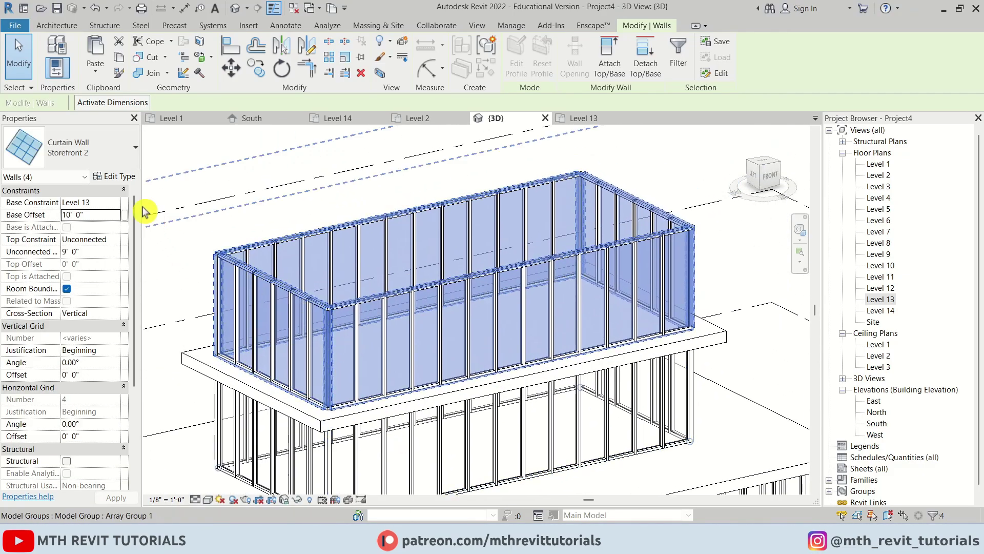
click(115, 165)
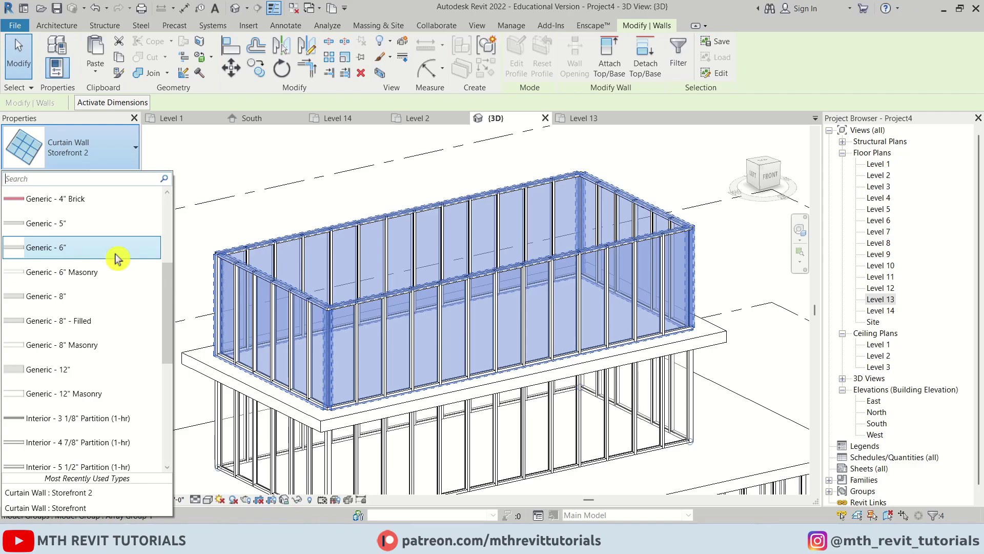
click(116, 256)
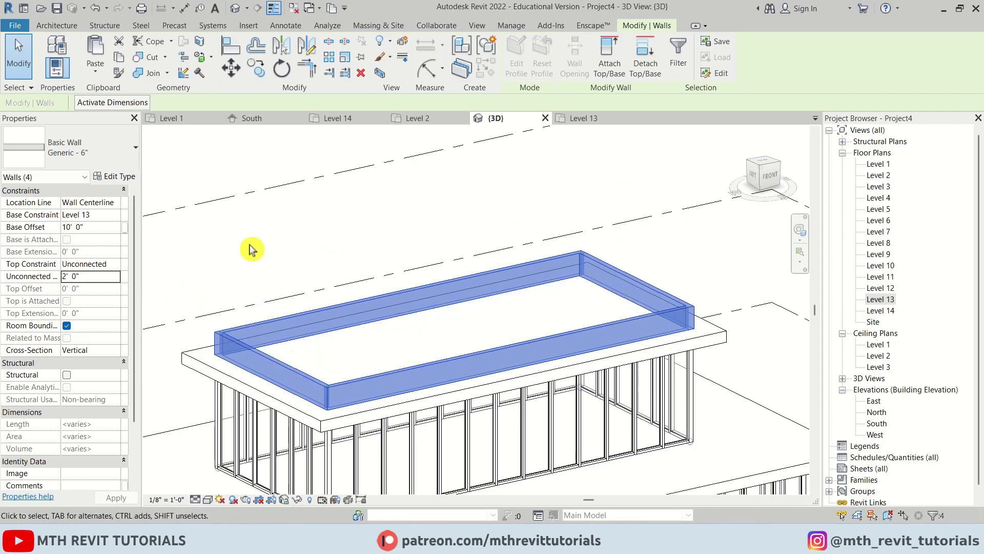
click(292, 238)
shift+middle_drag(292, 237, 301, 398)
scroll(475, 275, down, 3)
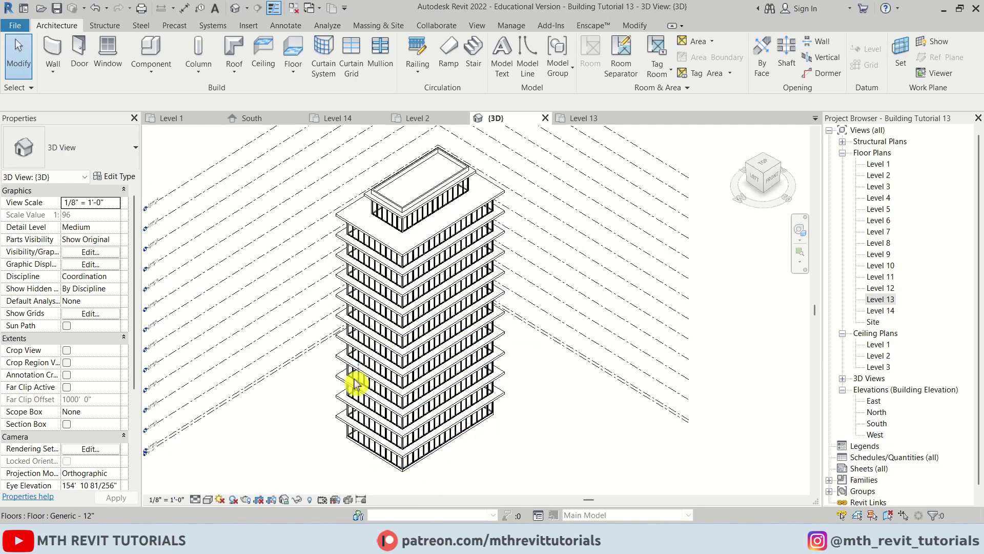
- Create an in-place component in the Generic Models category and accept the default name Generic Models 1
scroll(405, 349, up, 3)
scroll(355, 350, down, 3)
shift+middle_drag(355, 350, 369, 204)
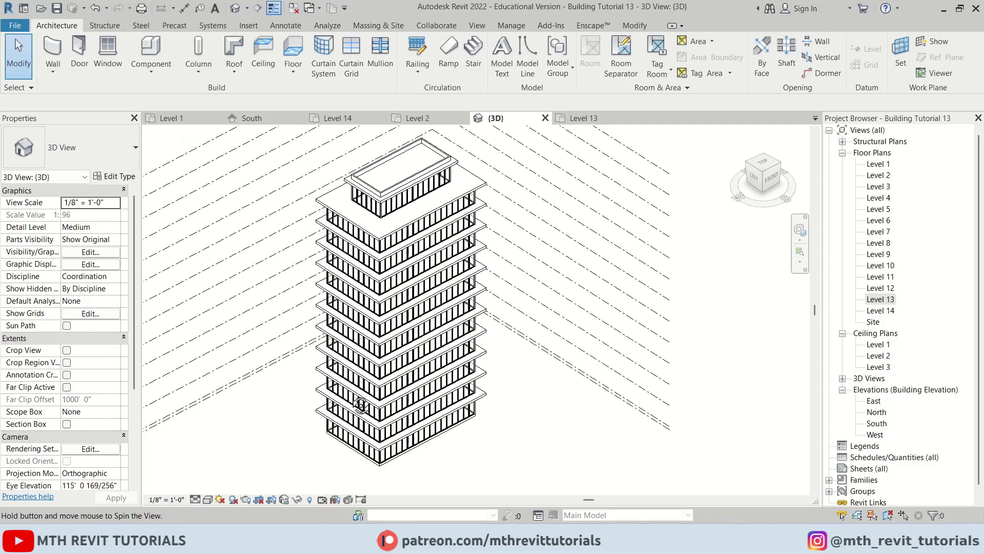
scroll(384, 255, up, 3)
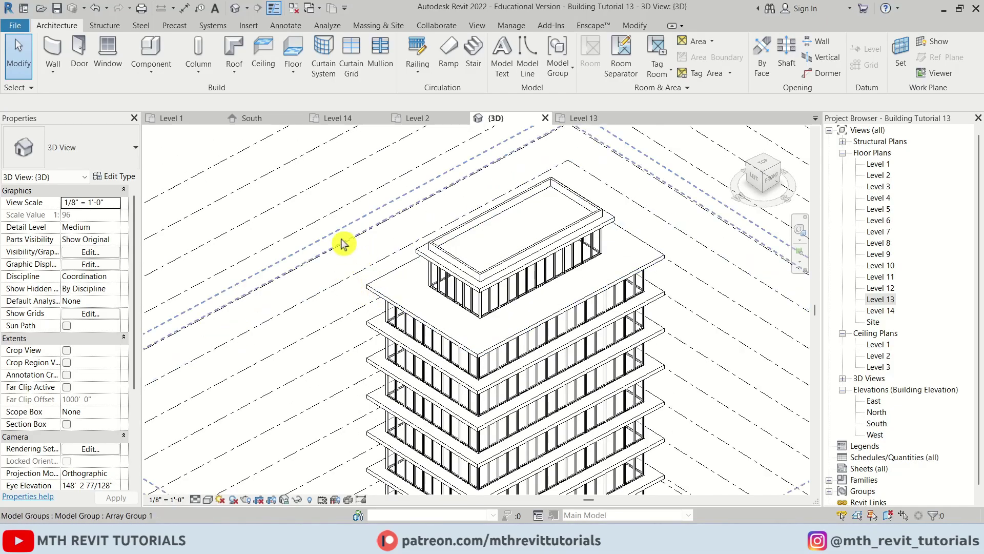
click(164, 76)
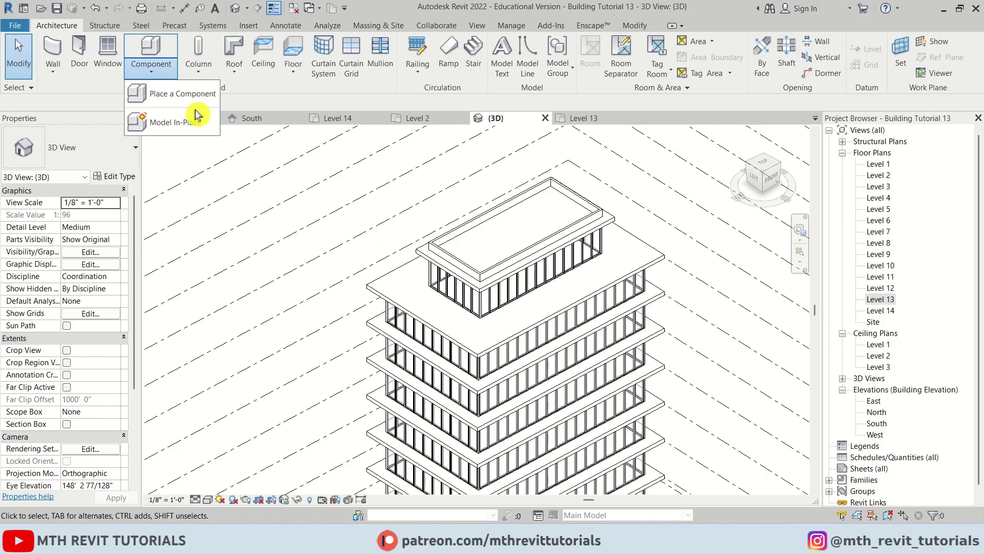
click(205, 123)
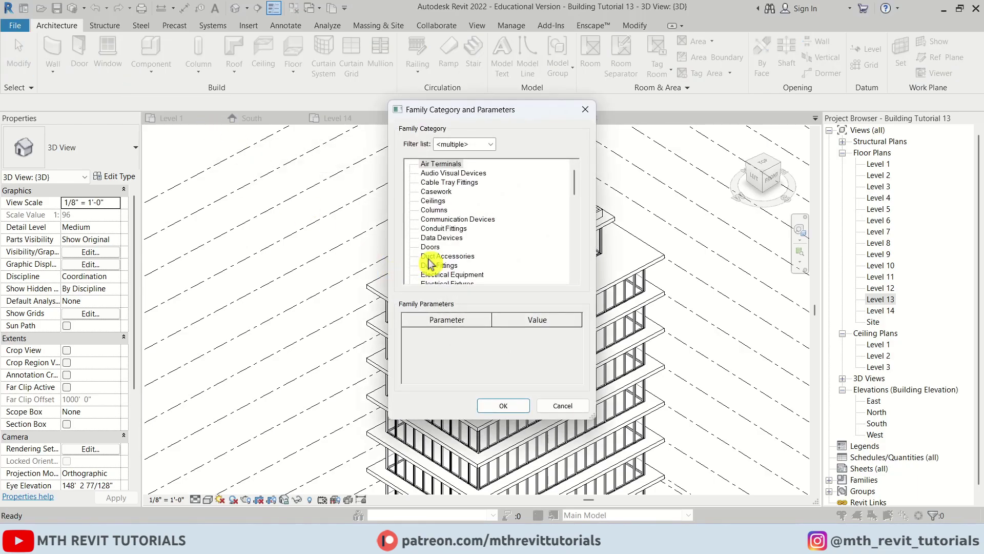
scroll(428, 264, down, 3)
click(445, 265)
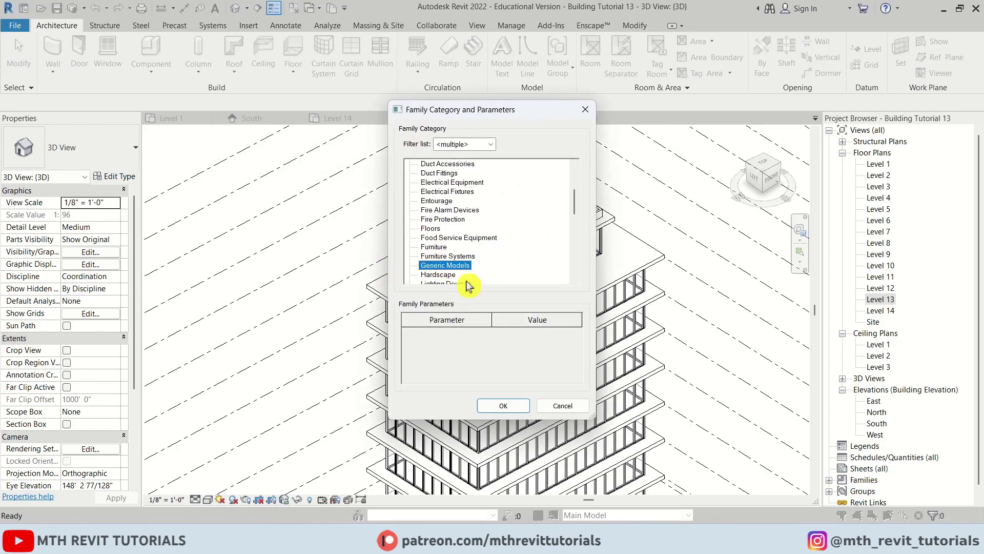
click(521, 408)
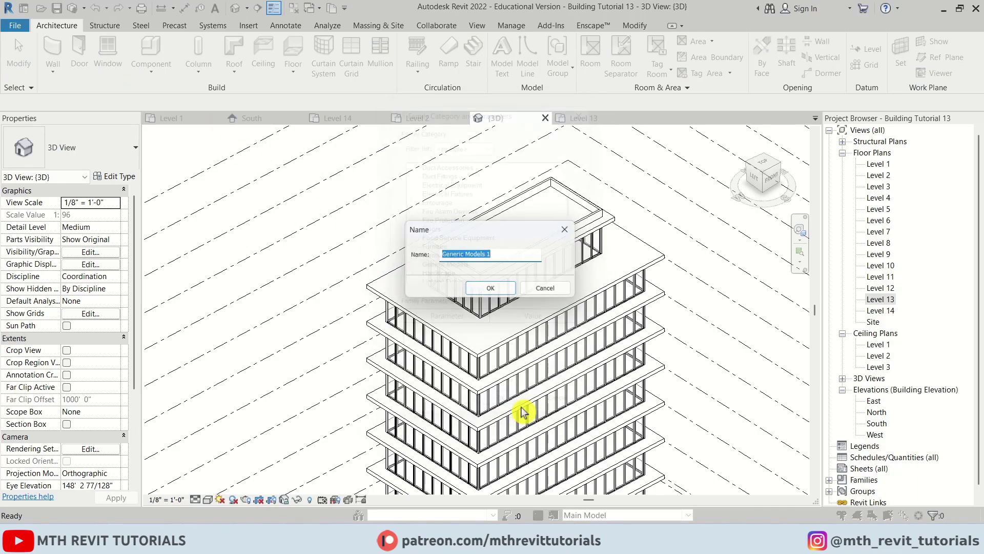
click(507, 293)
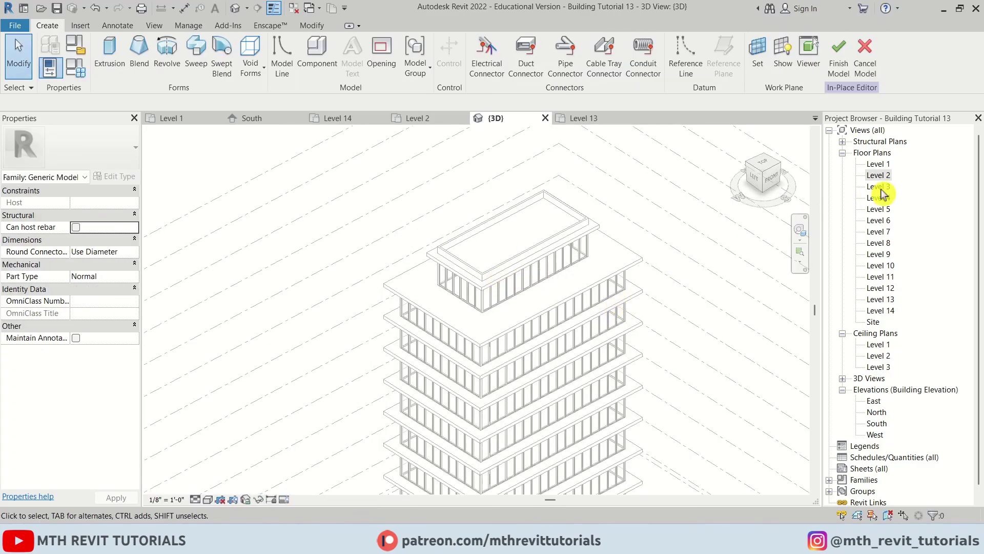
- Open the Level 3 floor plan, start an Extrusion and sketch a rectangle along the outer faces of the curtain walls
double_click(879, 187)
scroll(477, 261, up, 1)
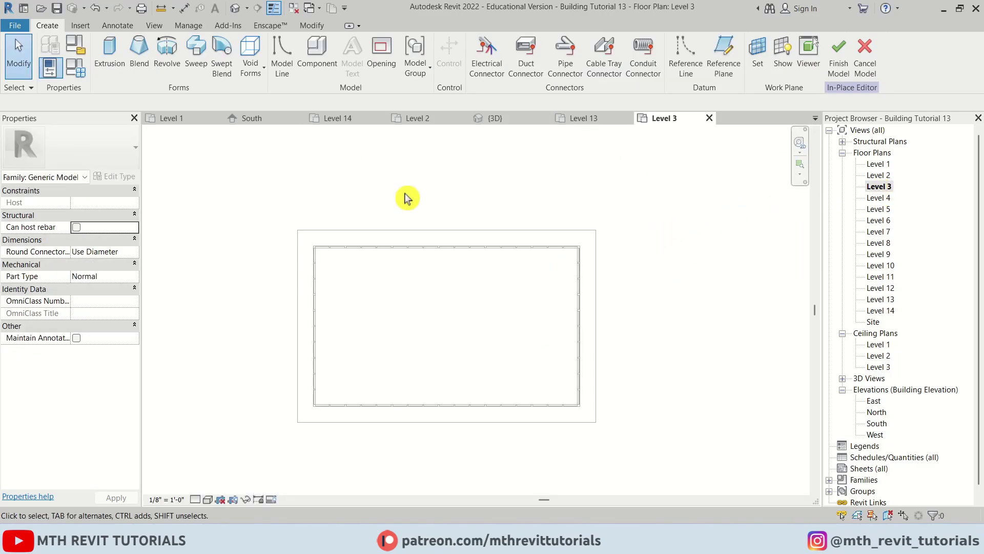
click(121, 70)
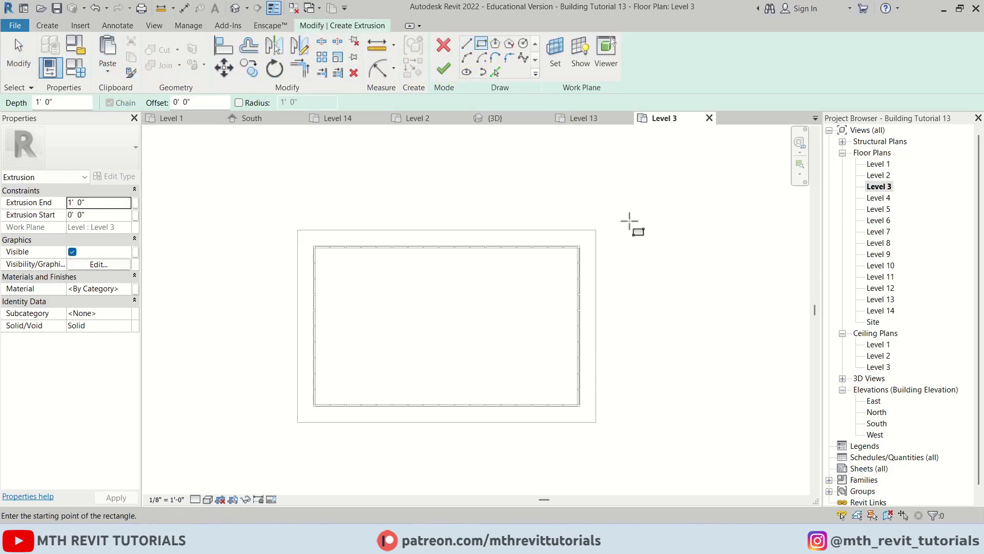
scroll(605, 241, up, 2)
click(589, 226)
scroll(589, 226, down, 2)
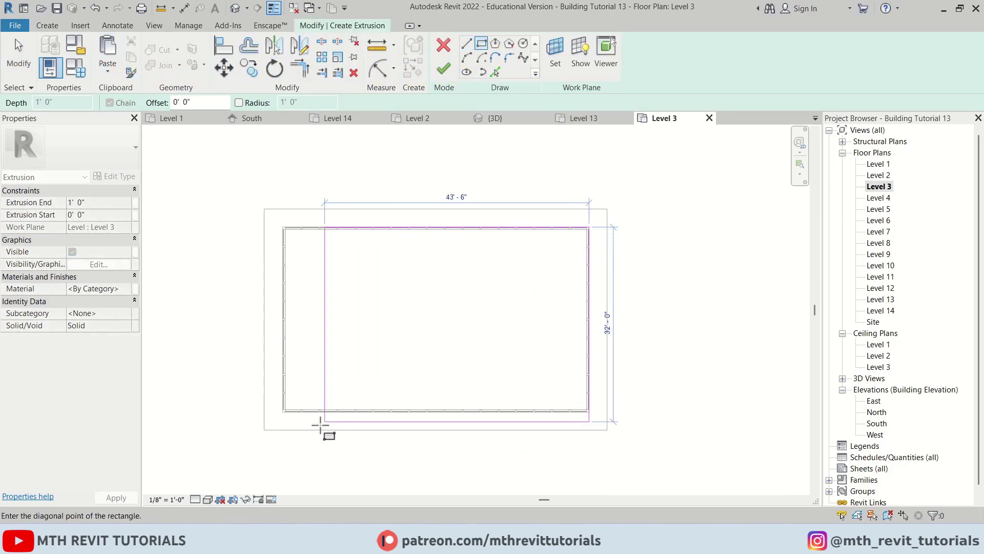
scroll(275, 405, up, 4)
click(278, 394)
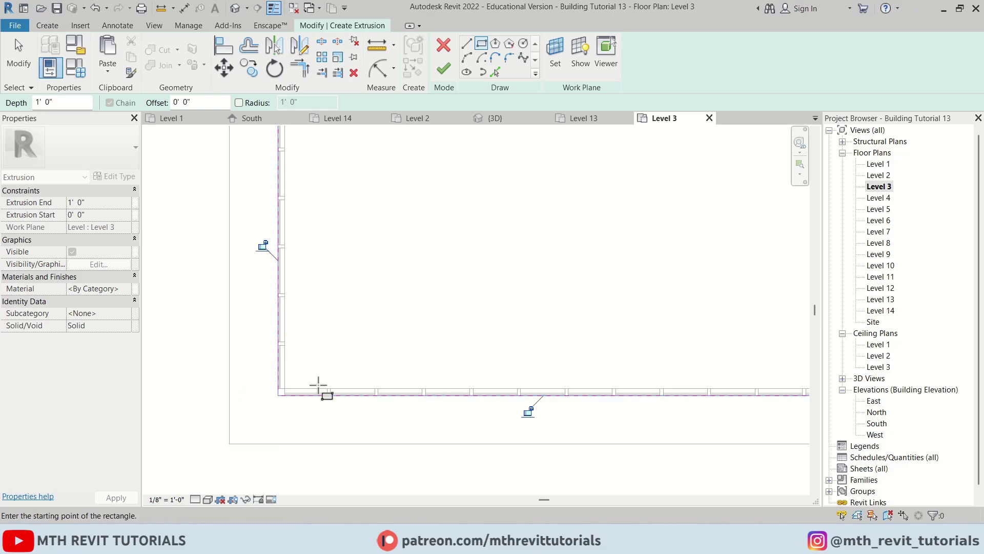
- Sketch a second rectangle along the slab's outer edge, finish the extrusion and show the 3D view
scroll(318, 385, down, 2)
click(253, 424)
scroll(257, 454, down, 2)
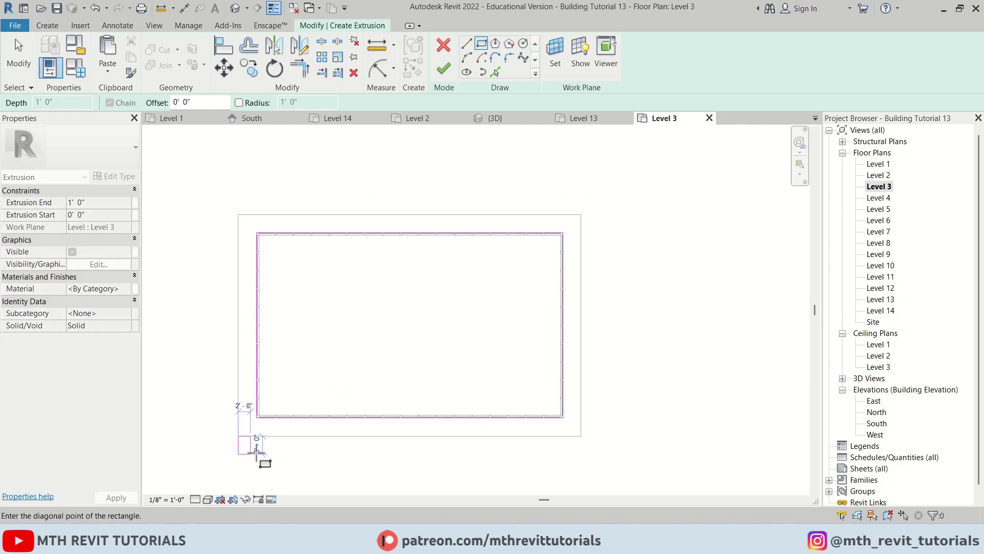
scroll(582, 221, up, 2)
click(583, 209)
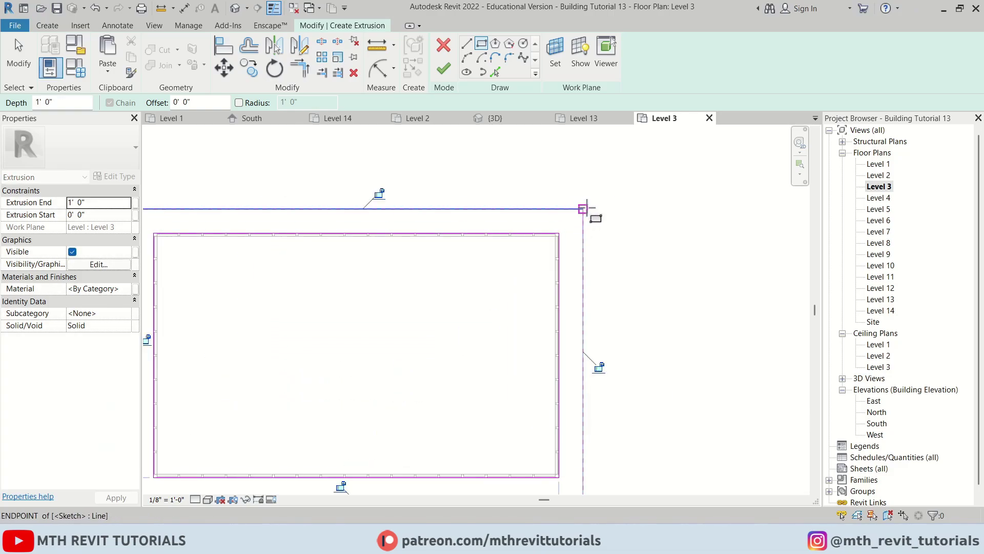
scroll(559, 264, down, 2)
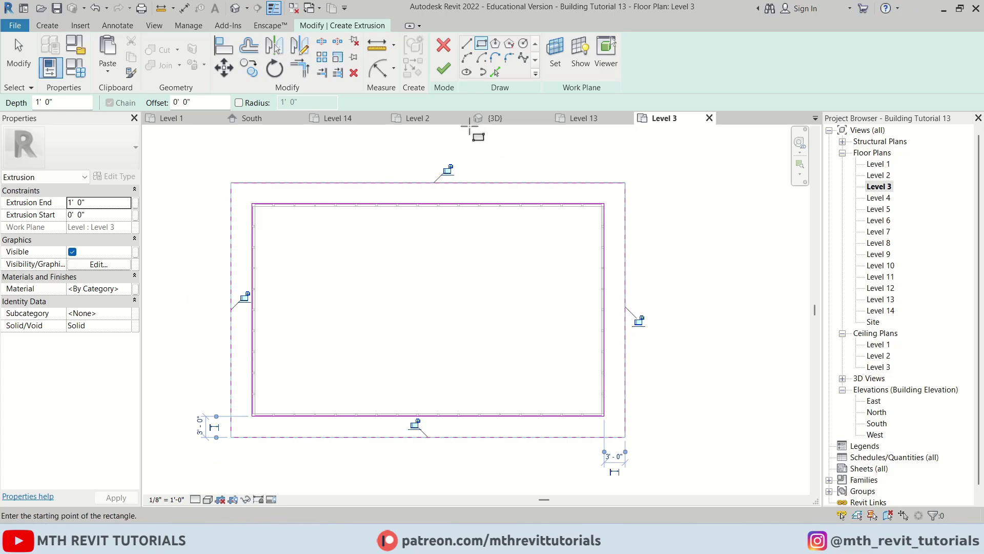
click(445, 77)
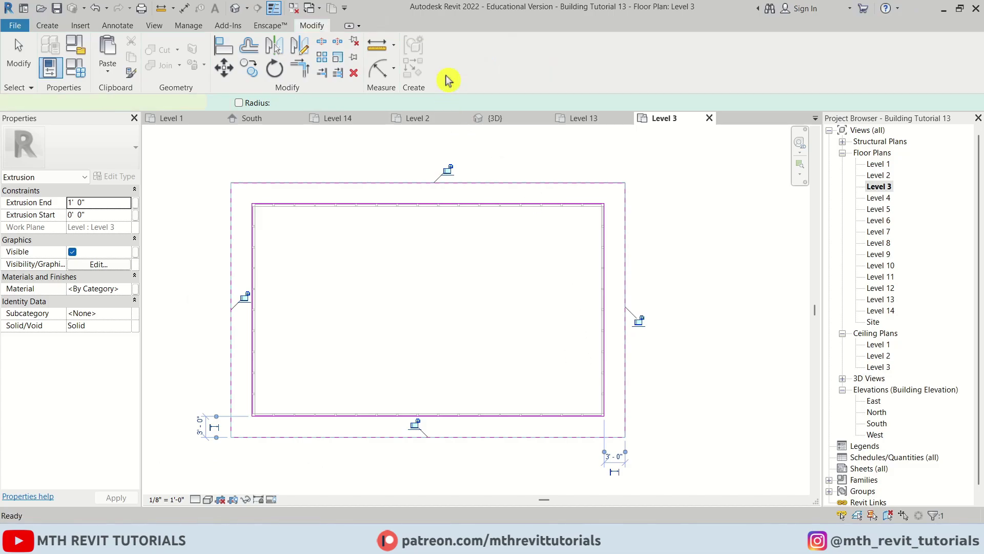
click(240, 13)
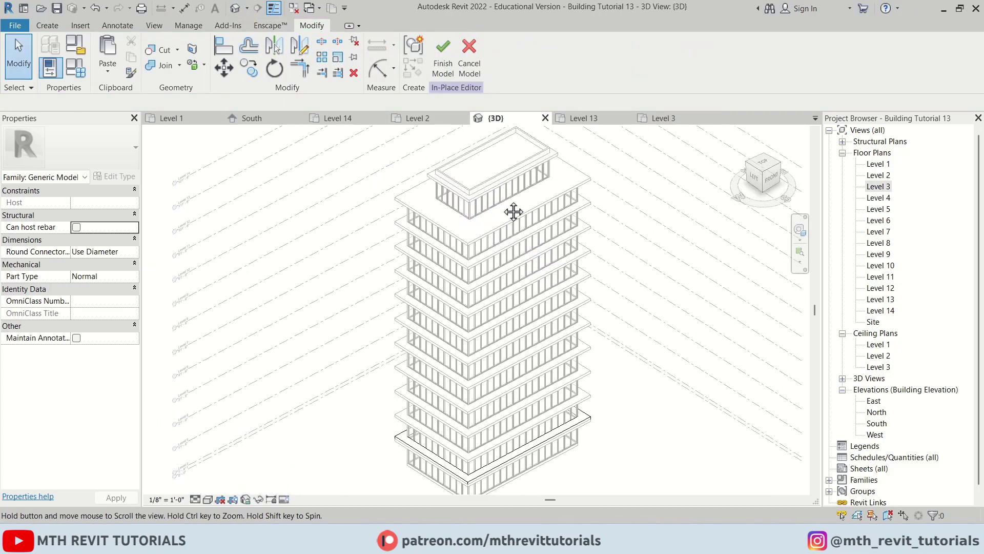
- Stretch the top of the extrusion up to the Level 13 slab beneath the set-back storey, to a depth of about 100' 0"
middle_drag(518, 410, 501, 433)
click(502, 431)
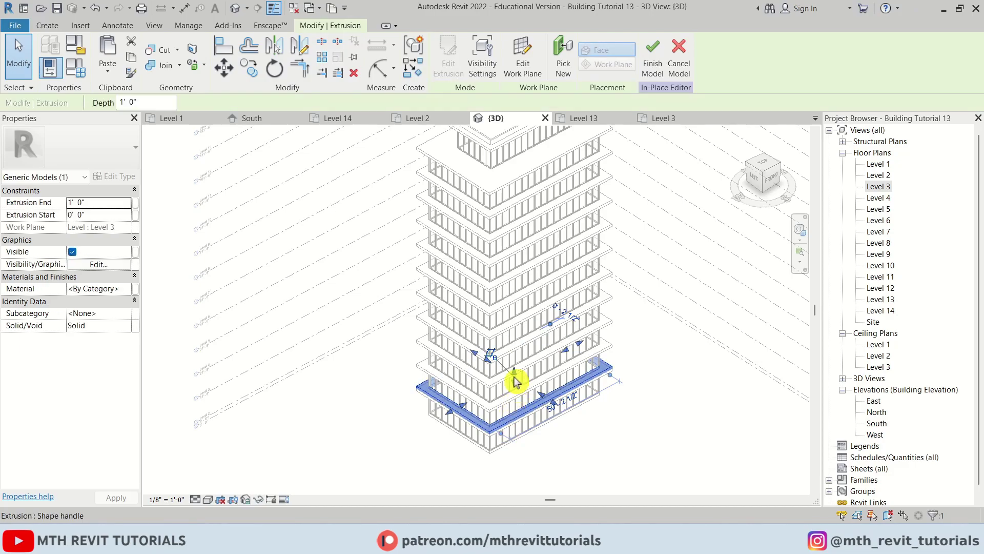
scroll(514, 378, down, 2)
drag(514, 378, 481, 199)
scroll(494, 220, up, 4)
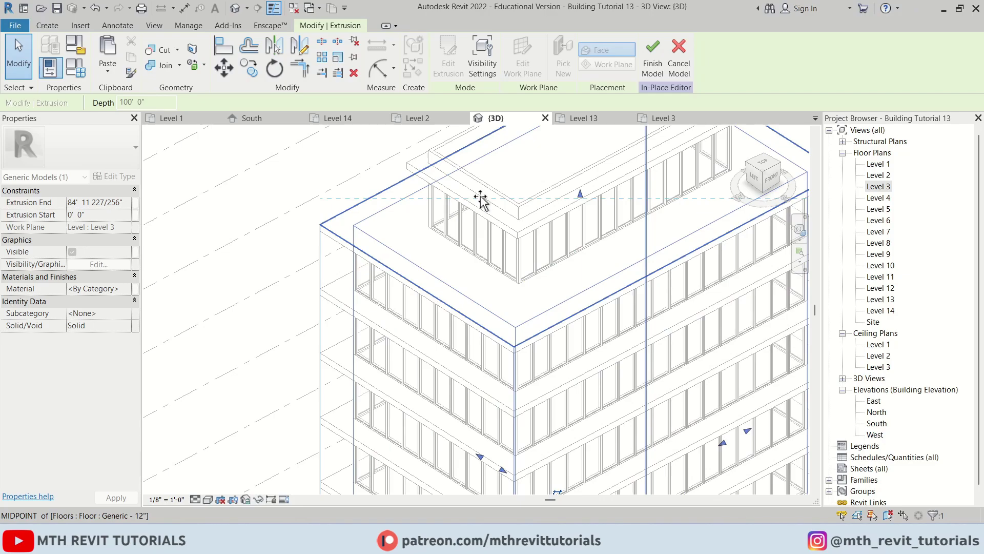
scroll(325, 367, down, 3)
click(263, 208)
scroll(449, 272, up, 4)
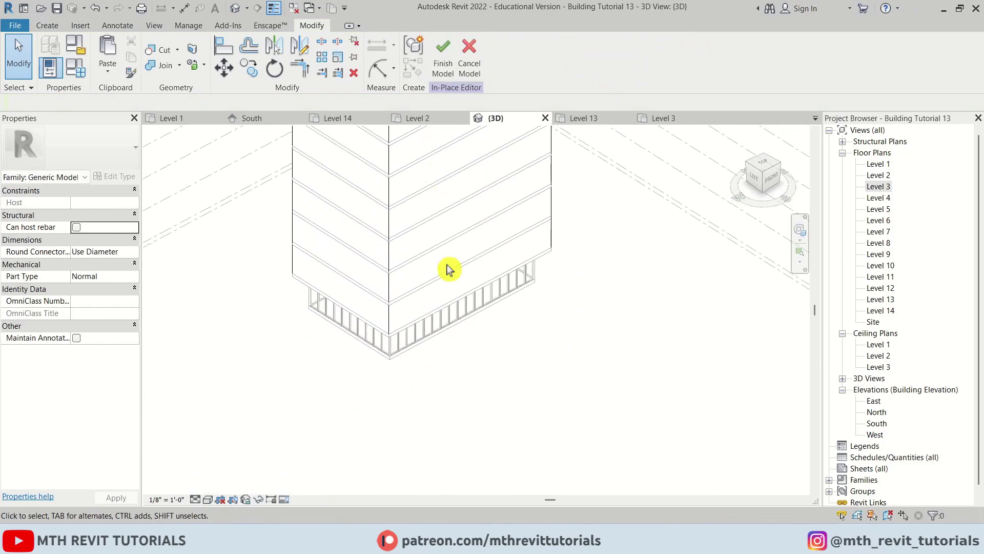
scroll(391, 337, up, 3)
middle_drag(391, 337, 436, 350)
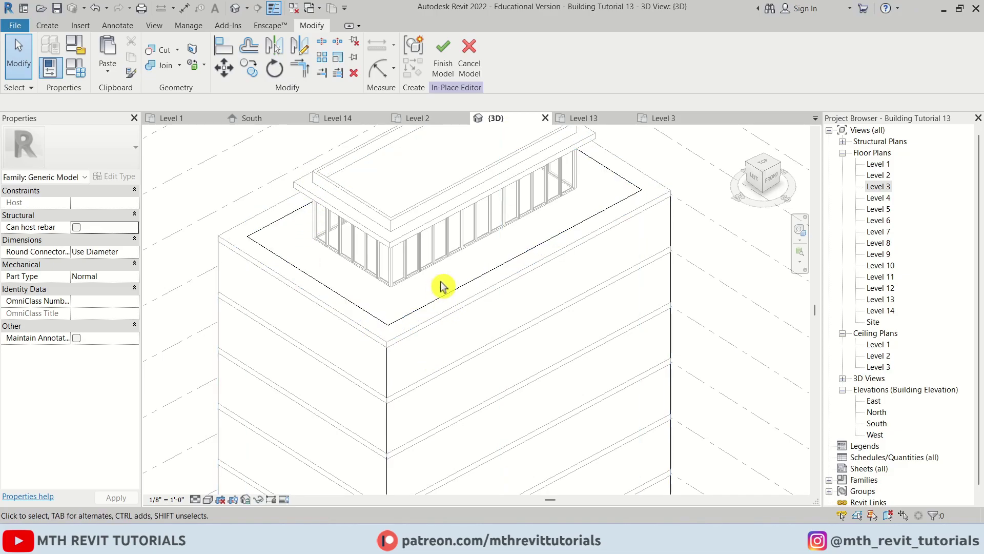
- Start a Void Extrusion in the Level 3 plan and sketch a rectangle along the slab's outer edge
click(670, 121)
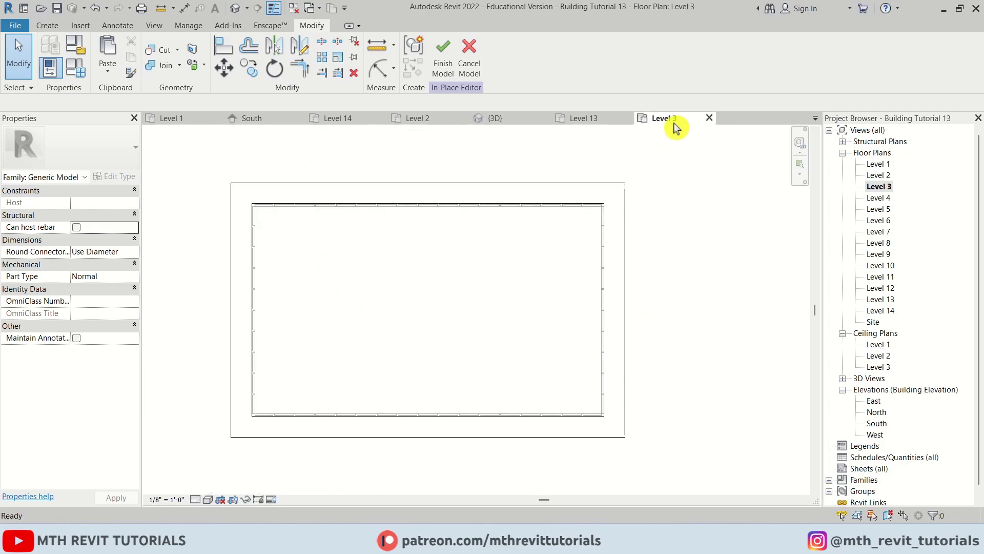
click(45, 27)
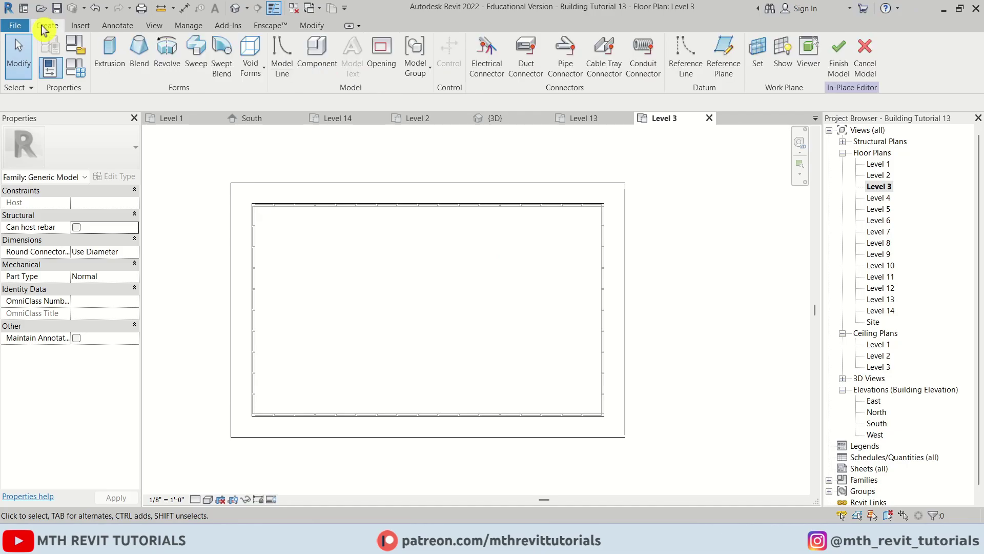
click(259, 74)
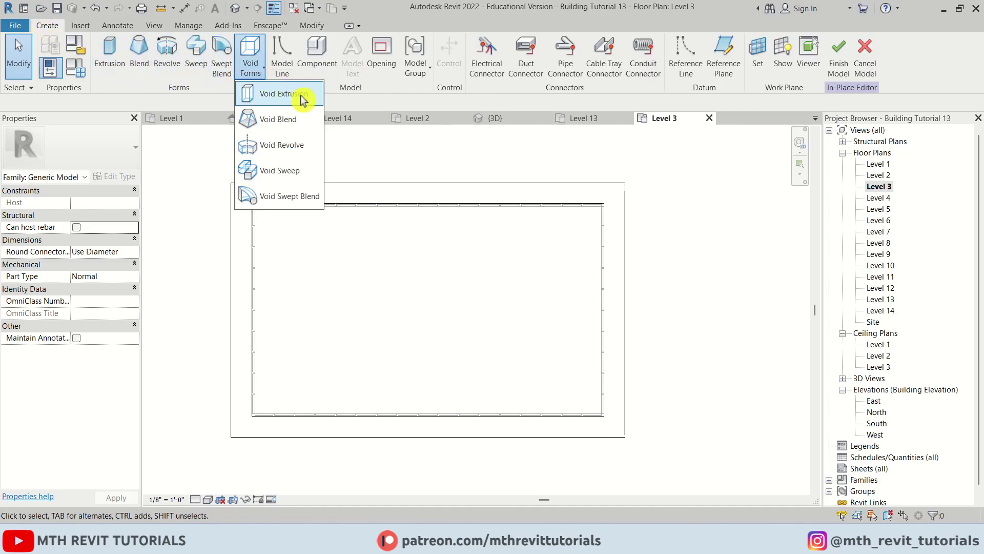
click(314, 102)
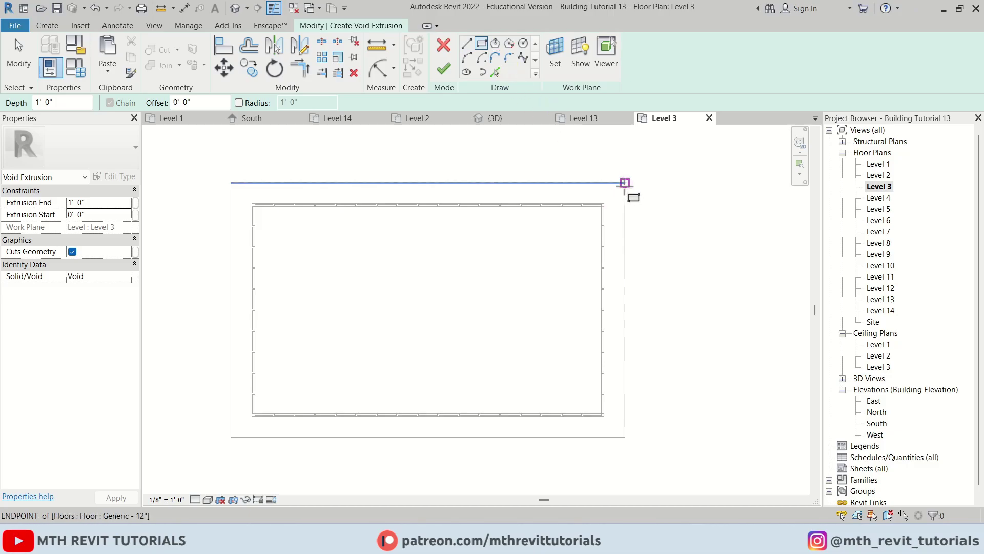
click(625, 183)
click(230, 437)
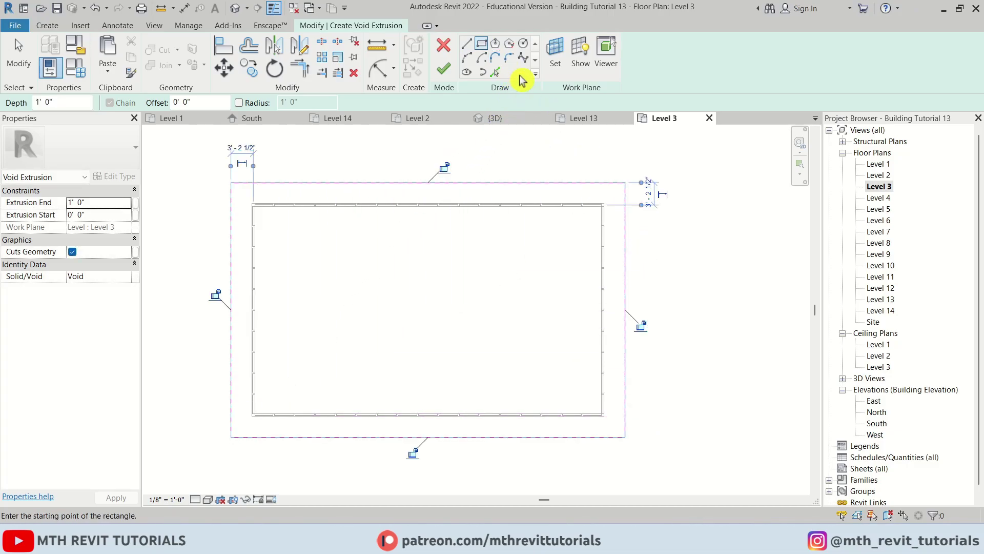
- Fillet the four corners of the void's rectangle with a 3' 0" radius
click(510, 58)
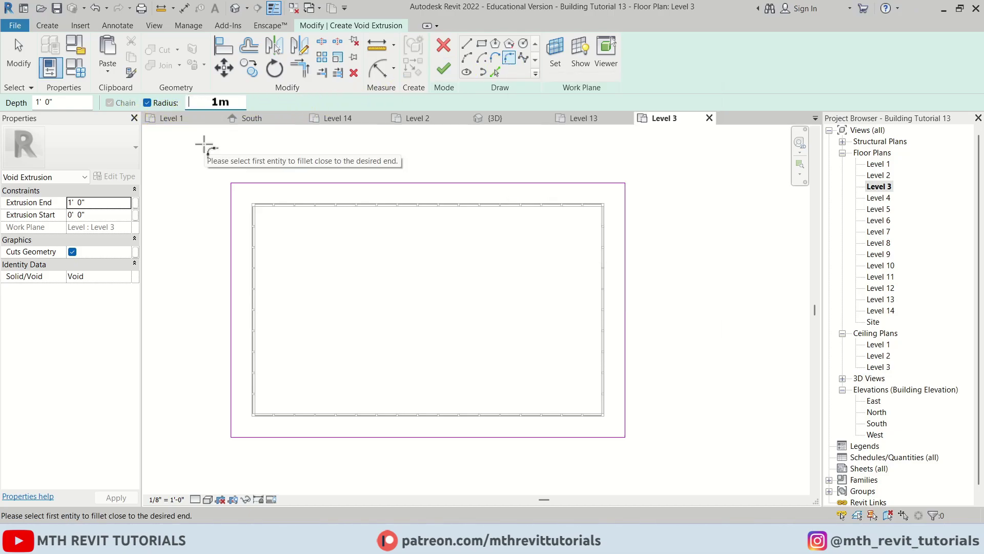
key(Return)
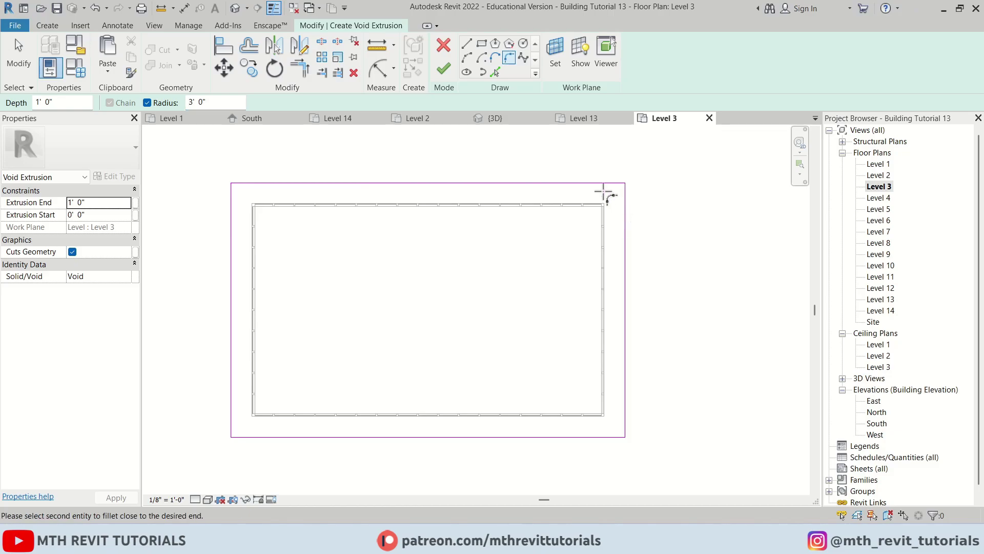
click(624, 210)
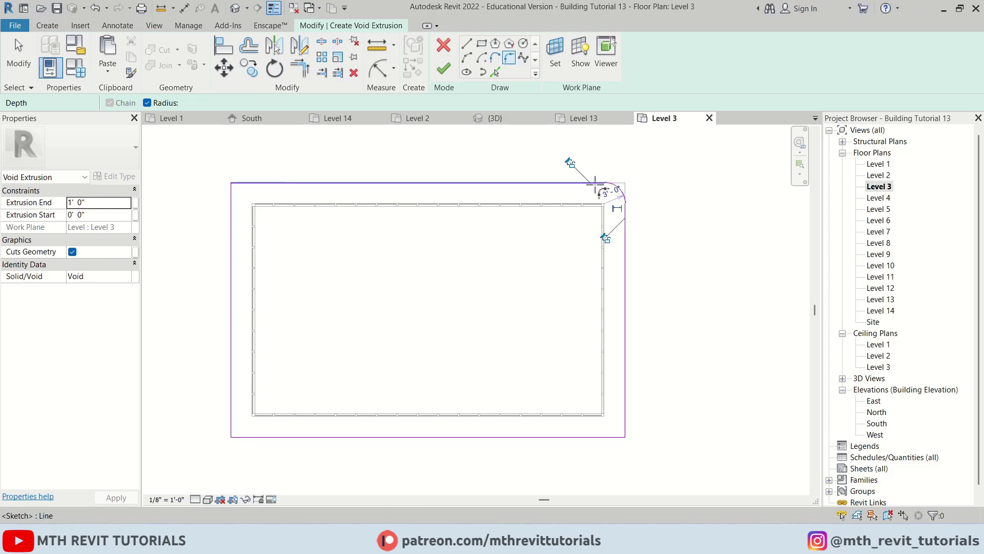
click(233, 212)
click(235, 422)
click(259, 437)
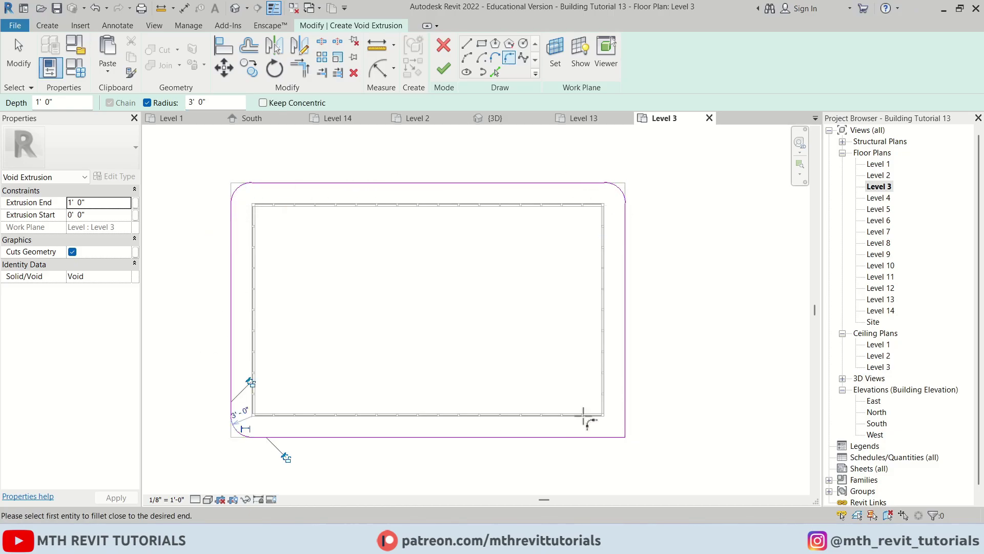
- Sketch a larger rectangle about 4' 0" outside the rounded void outline and leave the drawing tool
click(487, 49)
scroll(646, 155, down, 1)
click(648, 154)
click(261, 427)
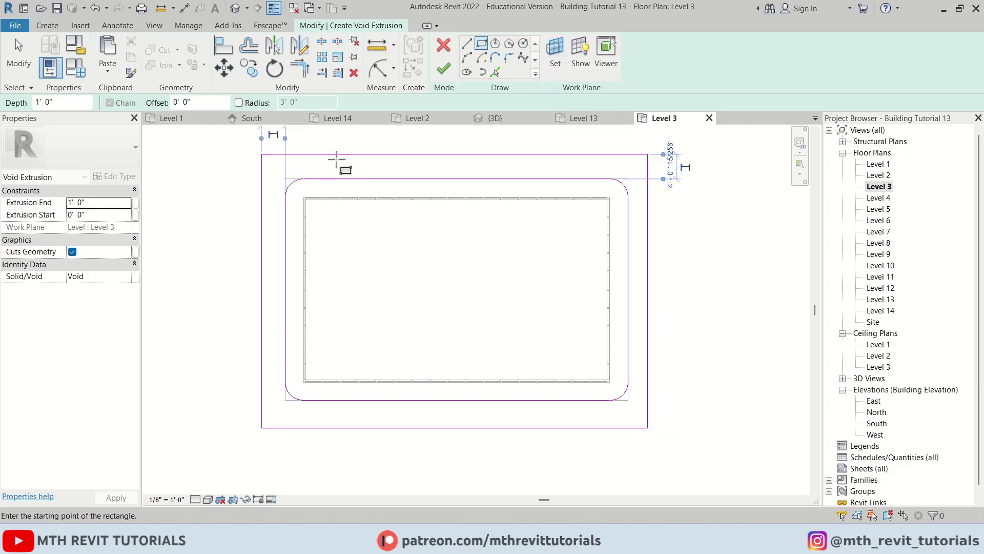
key(Escape)
key(Escape)
scroll(349, 272, up, 1)
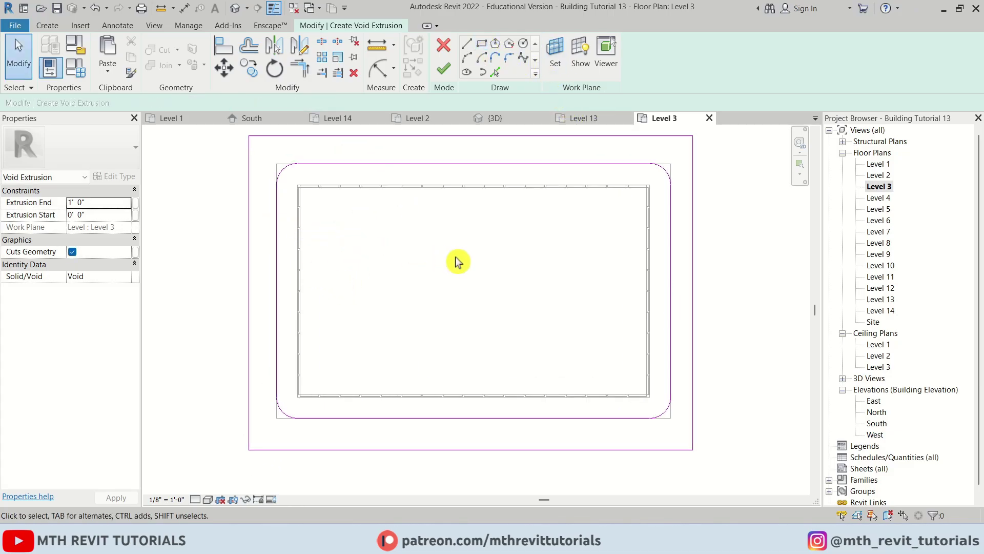
- Finish the void's sketch and stretch the void's top in the 3D view until it rises above the Level 13 slab
click(445, 70)
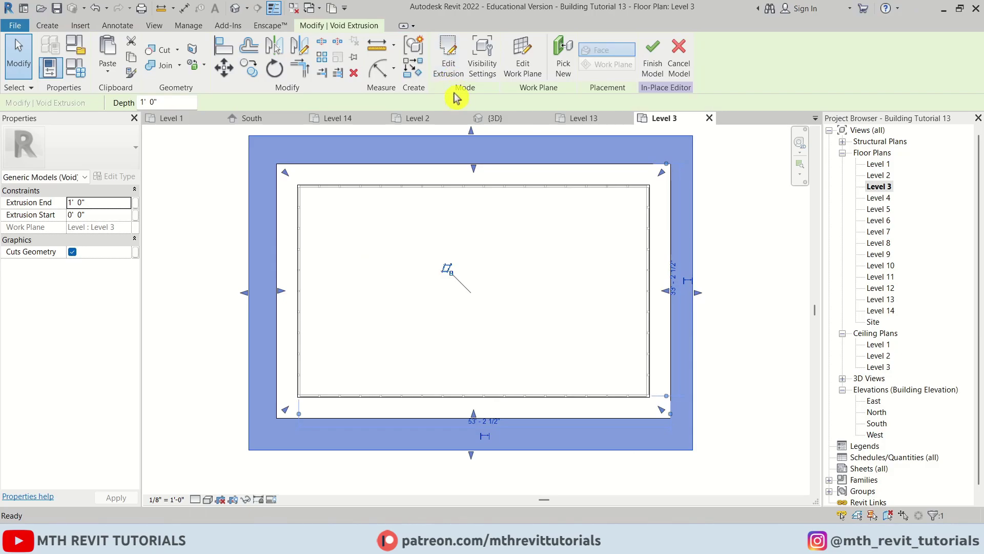
click(482, 119)
scroll(479, 251, down, 2)
scroll(476, 459, up, 5)
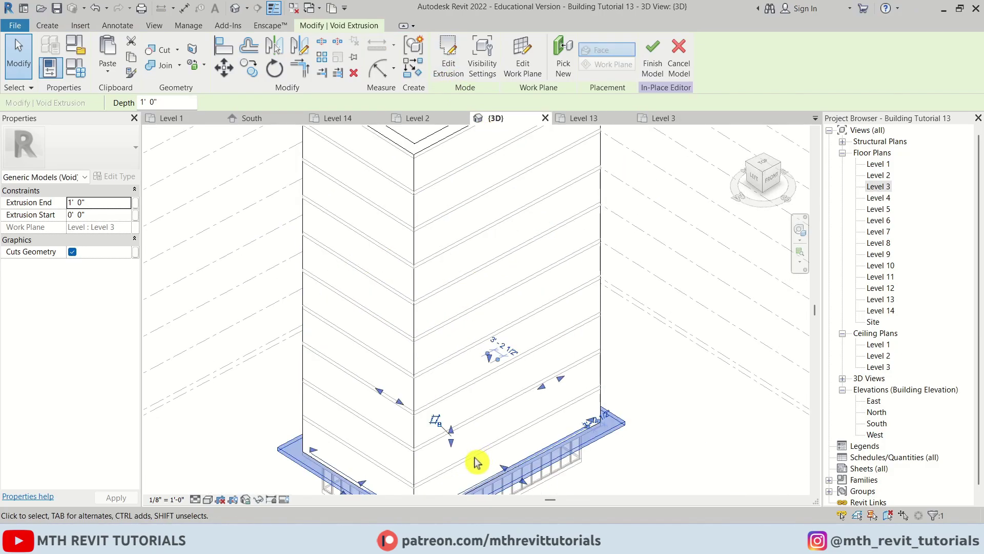
scroll(617, 406, down, 2)
scroll(589, 464, up, 2)
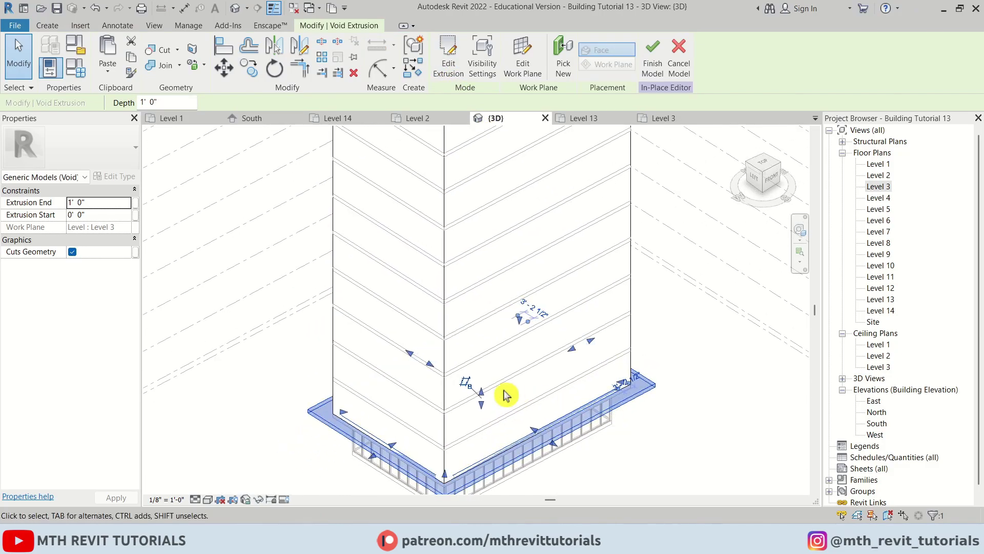
drag(478, 391, 463, 195)
scroll(472, 353, down, 3)
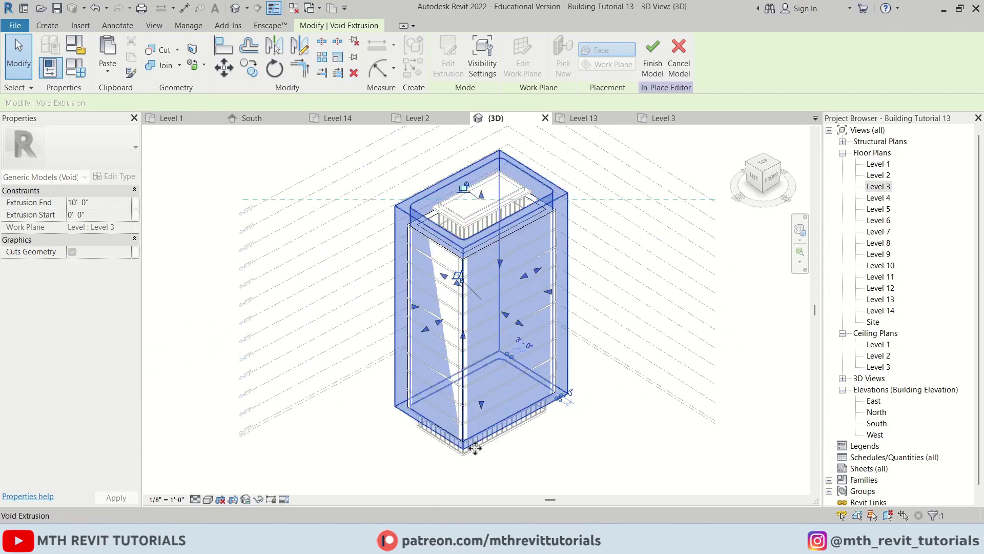
scroll(486, 385, up, 3)
click(660, 342)
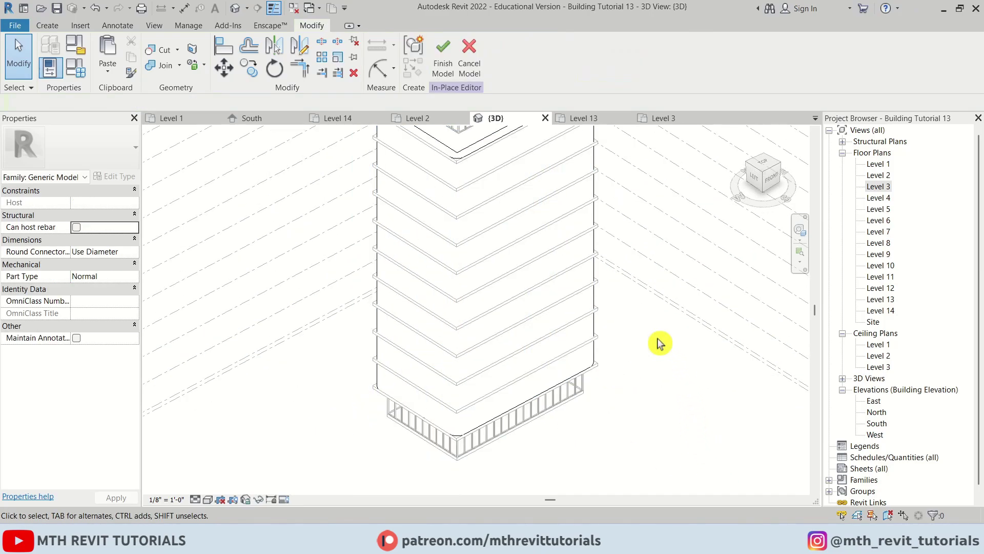
- Cut the uppermost floor slabs of the tower with the rounded void extrusion, using Multiple Cut
middle_drag(558, 270, 545, 432)
scroll(570, 272, up, 4)
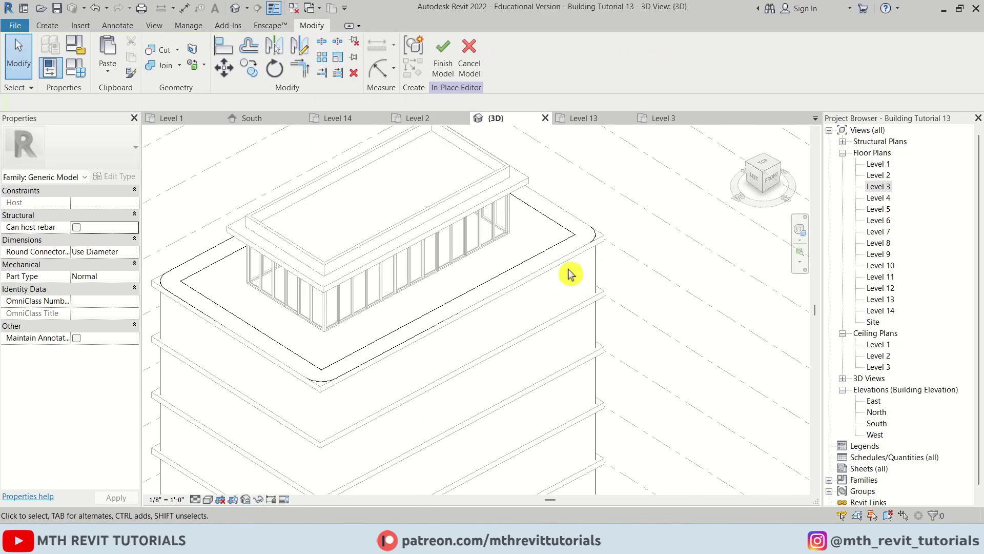
scroll(589, 252, up, 1)
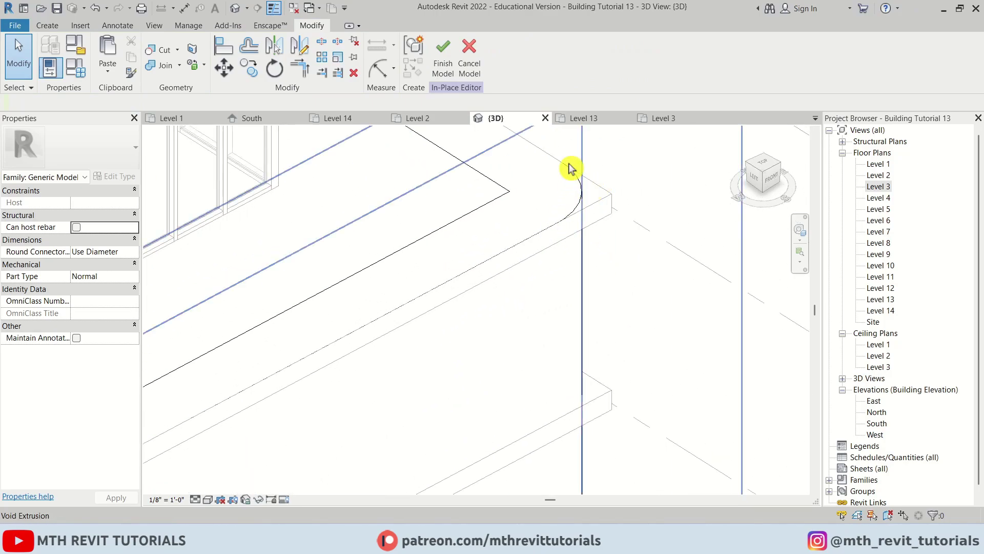
middle_drag(569, 170, 497, 258)
scroll(497, 258, down, 5)
scroll(512, 312, up, 5)
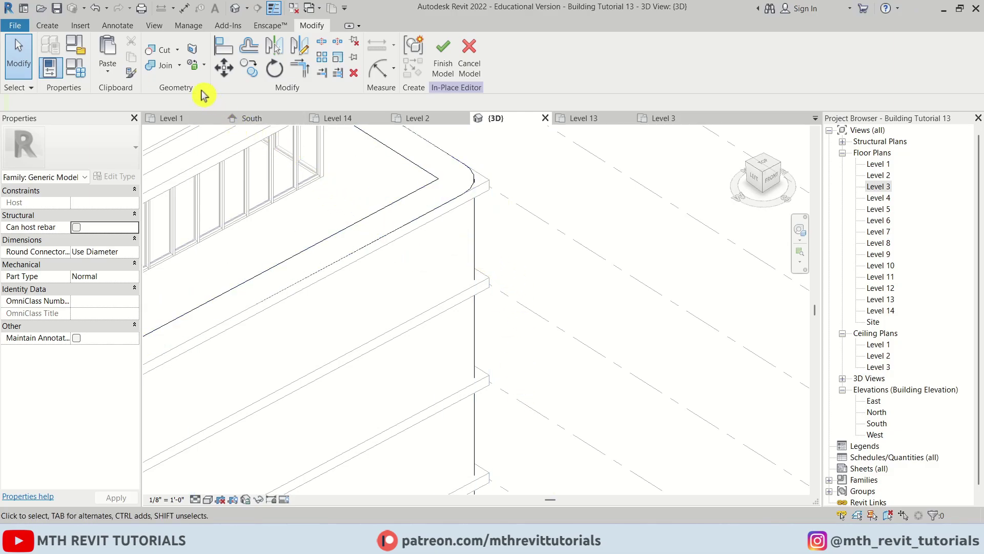
click(170, 57)
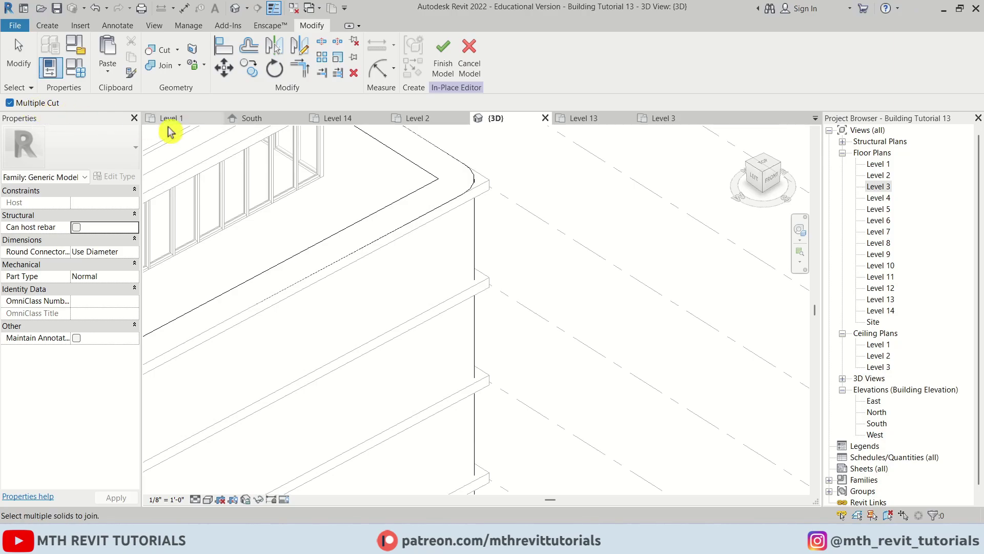
scroll(500, 183, down, 2)
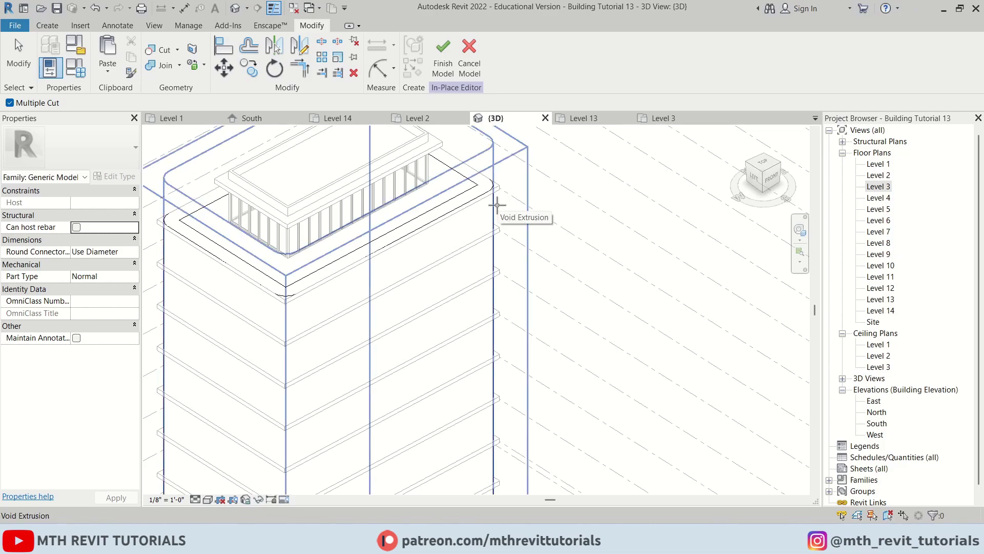
click(497, 204)
scroll(502, 201, up, 2)
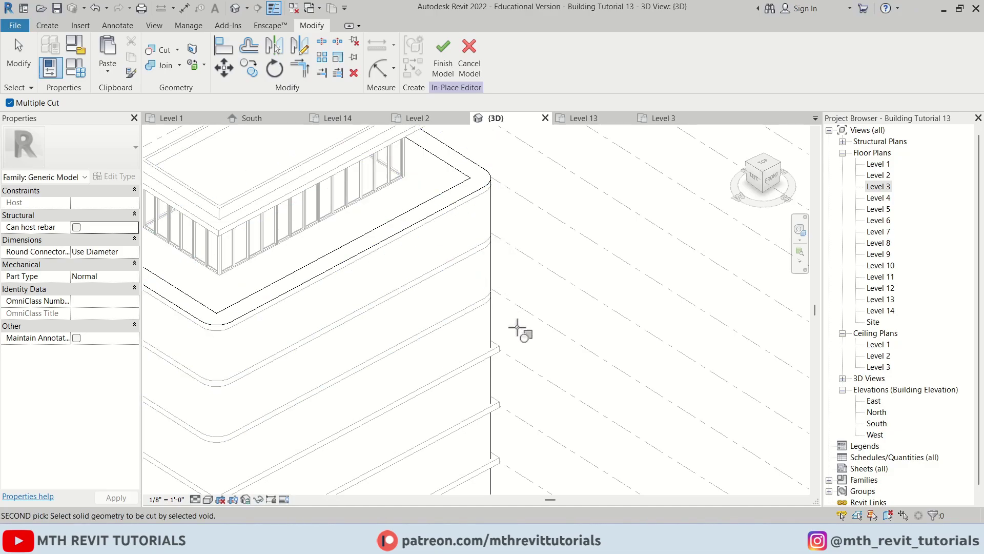
- Cut the remaining floor slabs down to the Level 3 slab with the same void and leave the Cut tool
middle_drag(521, 327, 514, 209)
scroll(512, 273, up, 3)
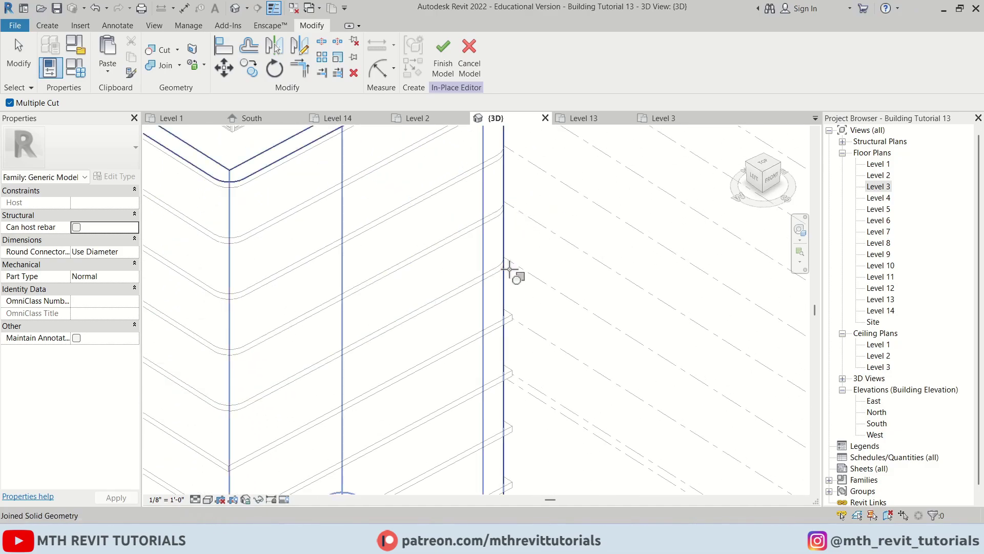
middle_drag(505, 311, 501, 193)
scroll(509, 422, down, 1)
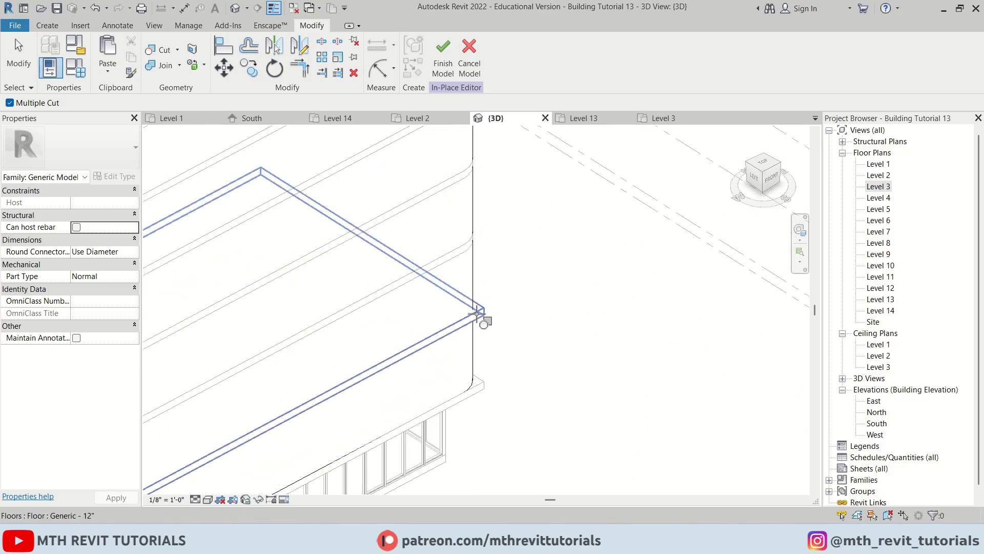
click(484, 384)
middle_drag(506, 363, 426, 237)
key(Escape)
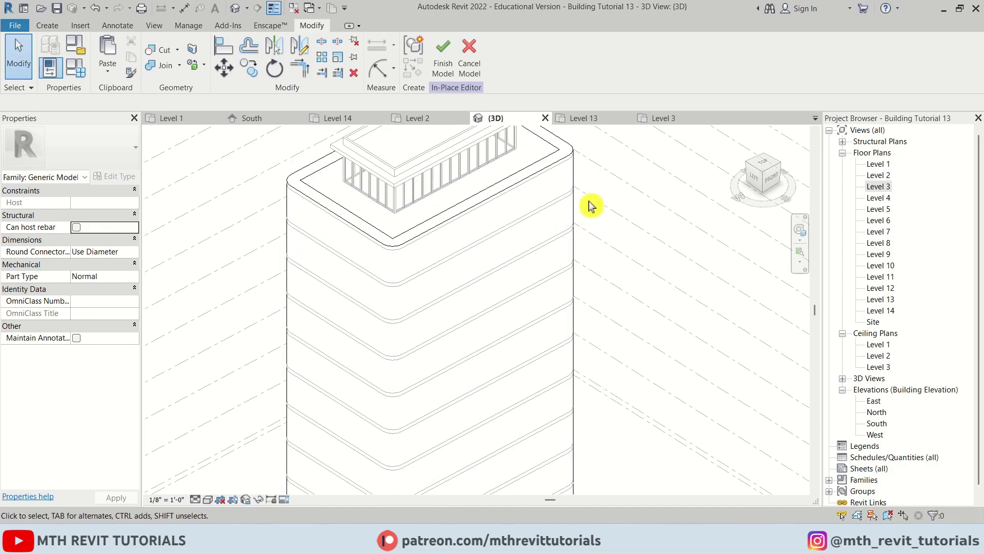
- Examine the rounded slab corners all around the tower from several sides
scroll(590, 204, down, 3)
shift+middle_drag(398, 386, 571, 374)
scroll(590, 180, up, 4)
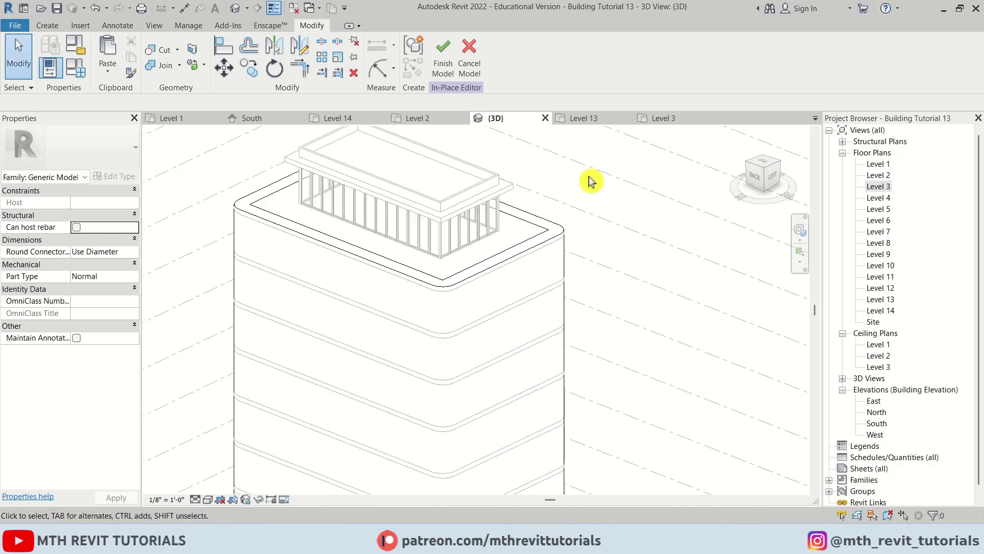
scroll(424, 336, up, 3)
scroll(503, 220, down, 4)
shift+middle_drag(502, 220, 497, 367)
scroll(564, 219, up, 3)
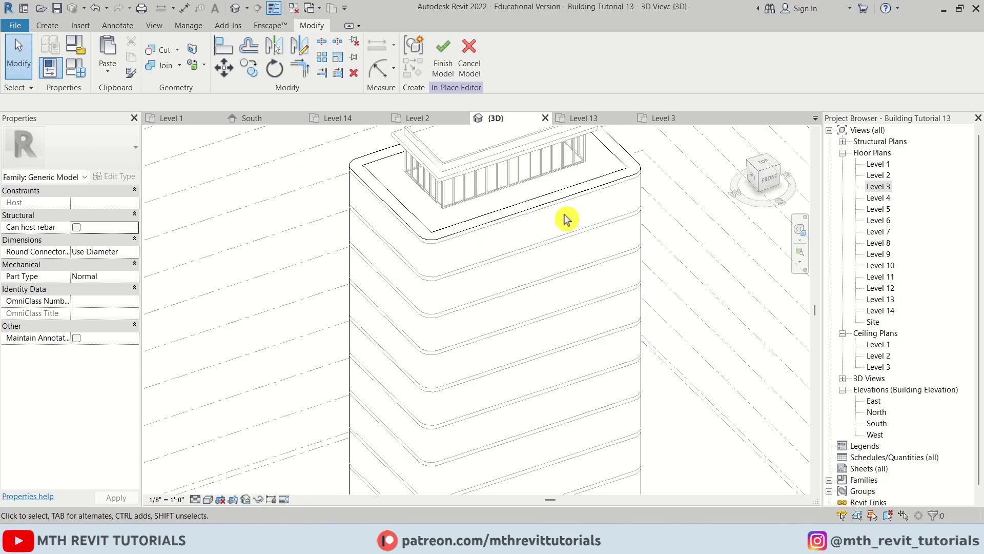
scroll(434, 267, up, 2)
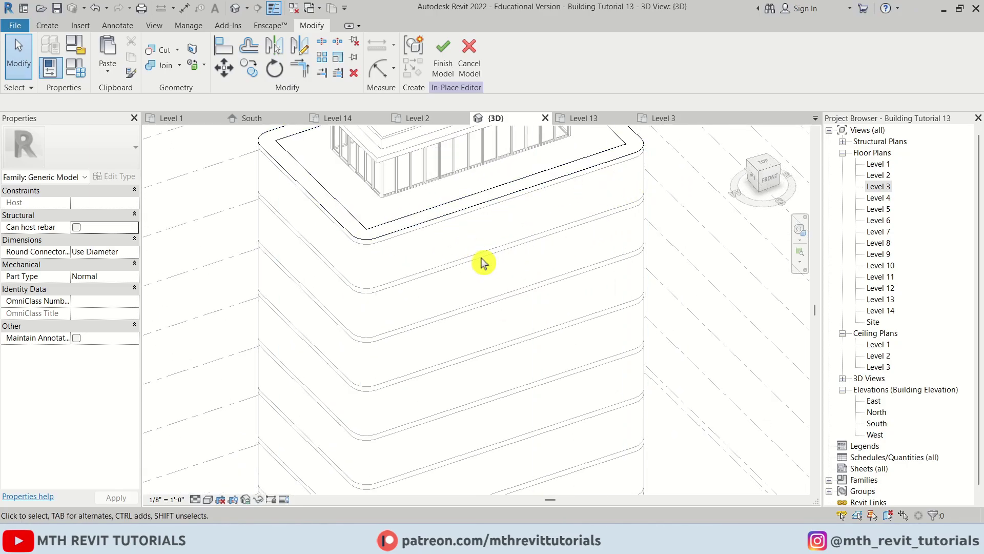
- Start a rectangular Void Extrusion in the front 3D view and pick the generic model extrusion's front face as its work plane
click(770, 179)
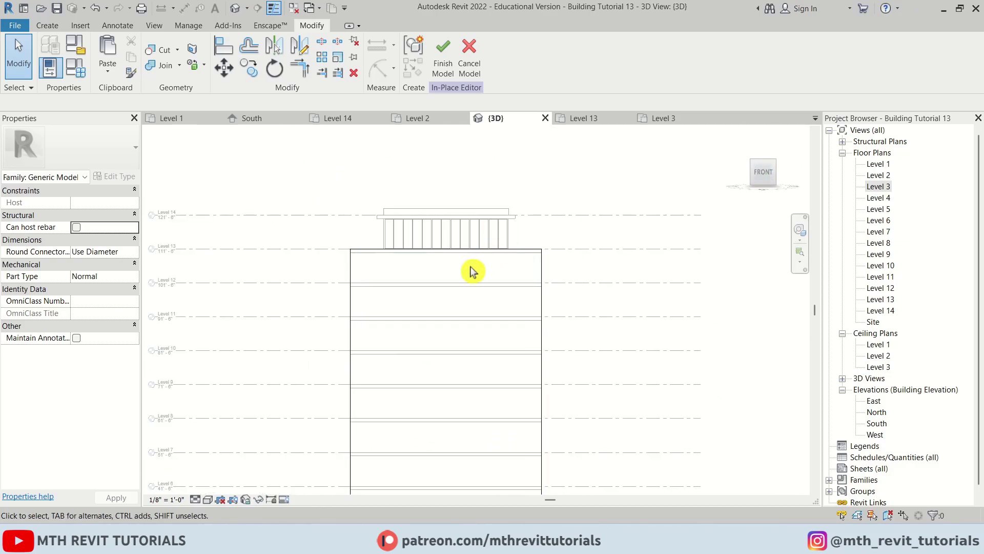
scroll(473, 272, up, 4)
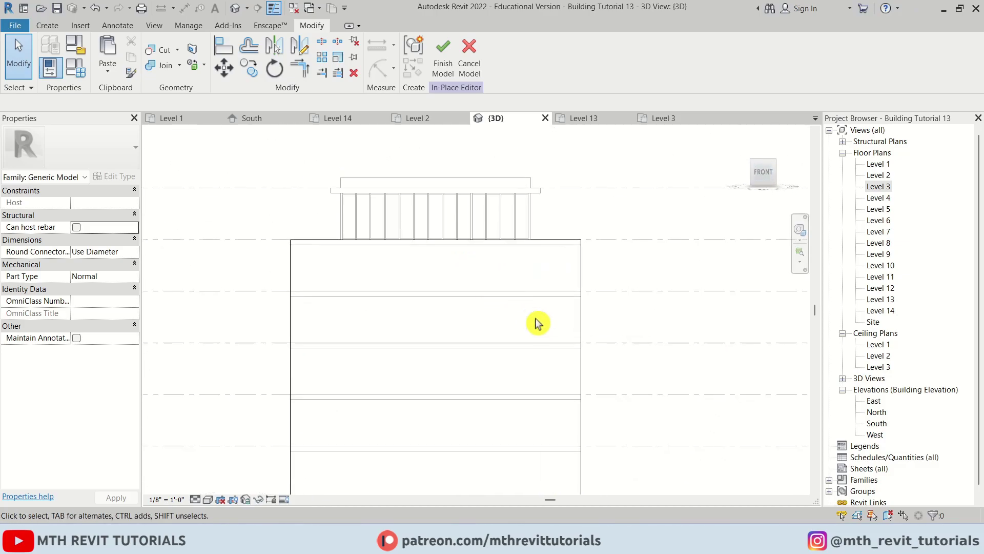
click(48, 26)
click(249, 76)
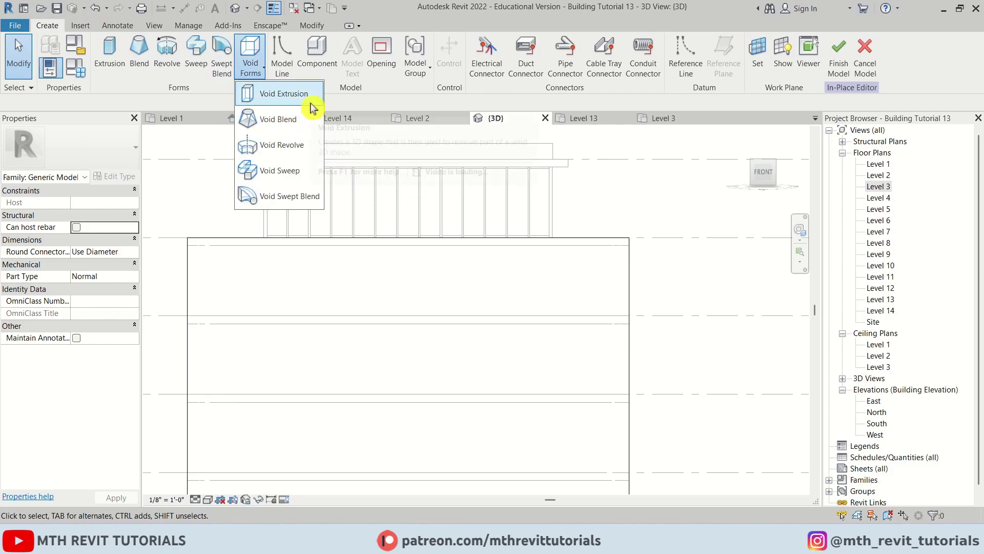
click(285, 94)
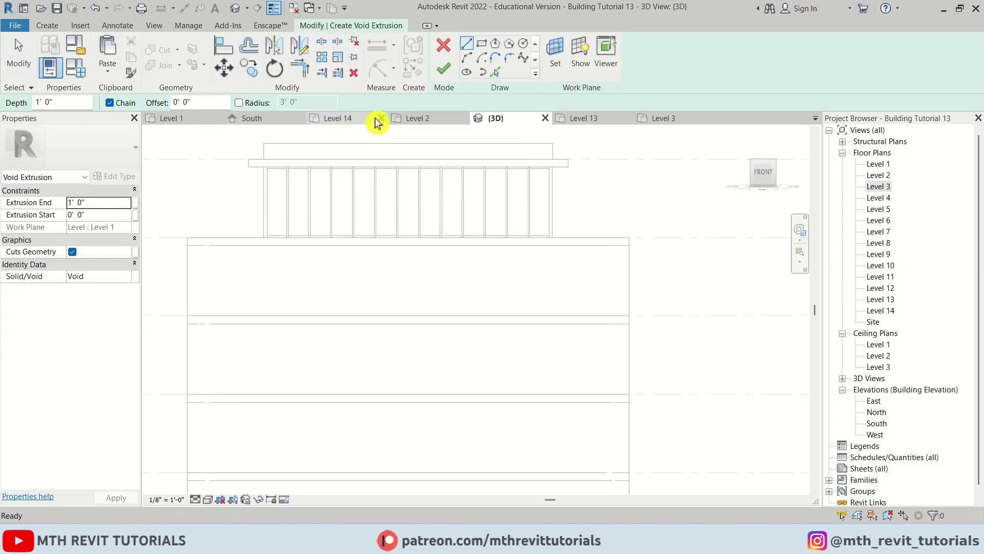
click(483, 48)
middle_drag(353, 237, 403, 215)
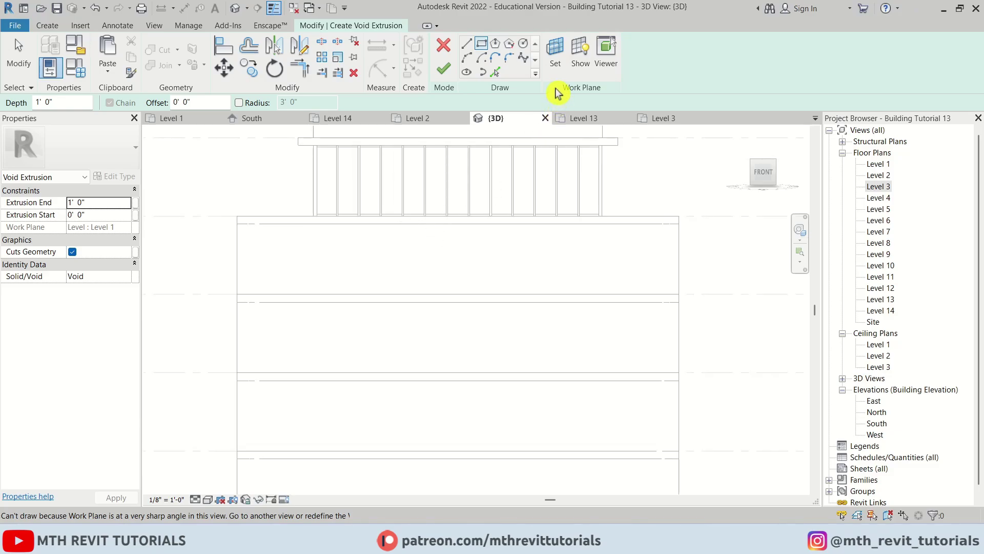
click(561, 70)
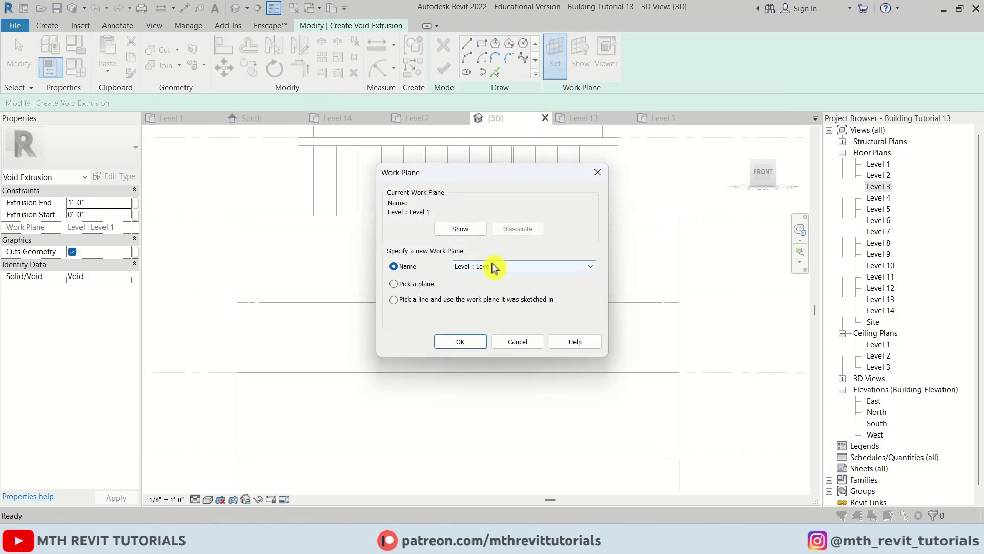
click(459, 348)
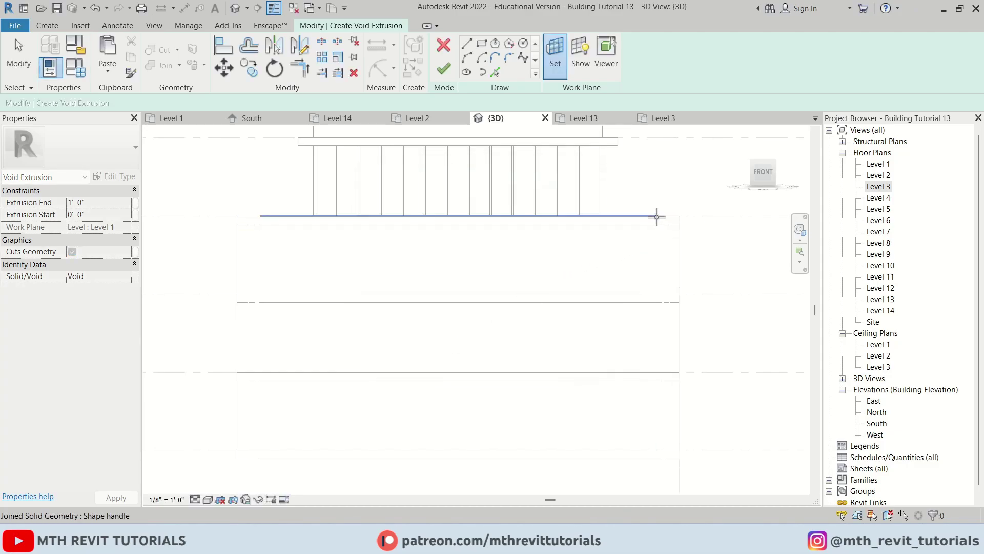
key(Tab)
key(Tab)
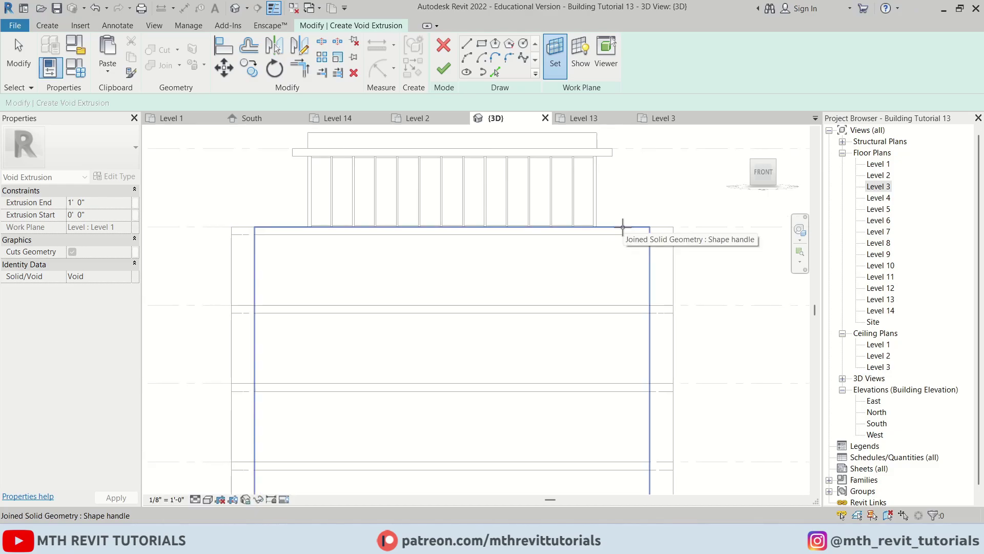
click(623, 226)
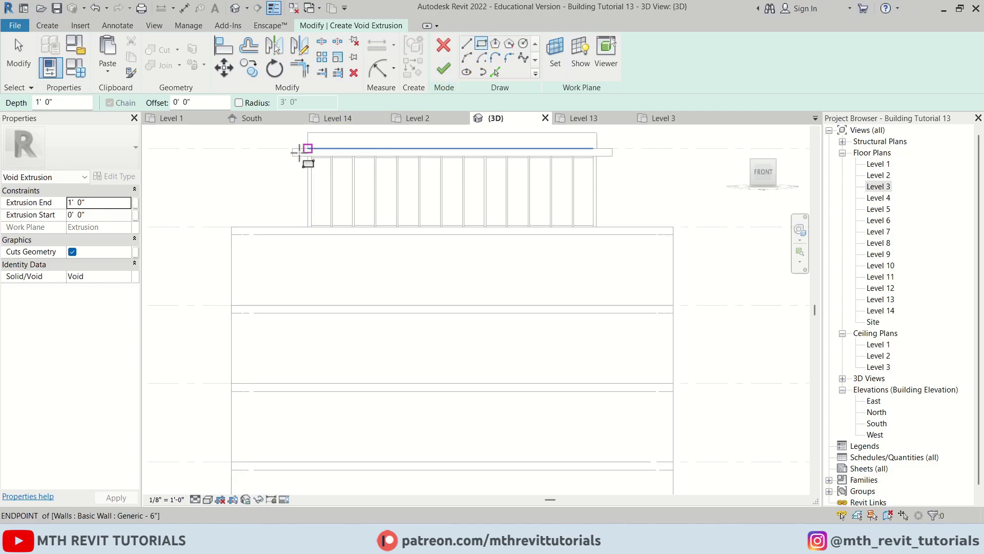
- Sketch a rectangle about 9' 0" high between the Level 13 and Level 12 slabs, starting just outside the tower's left edge
click(218, 234)
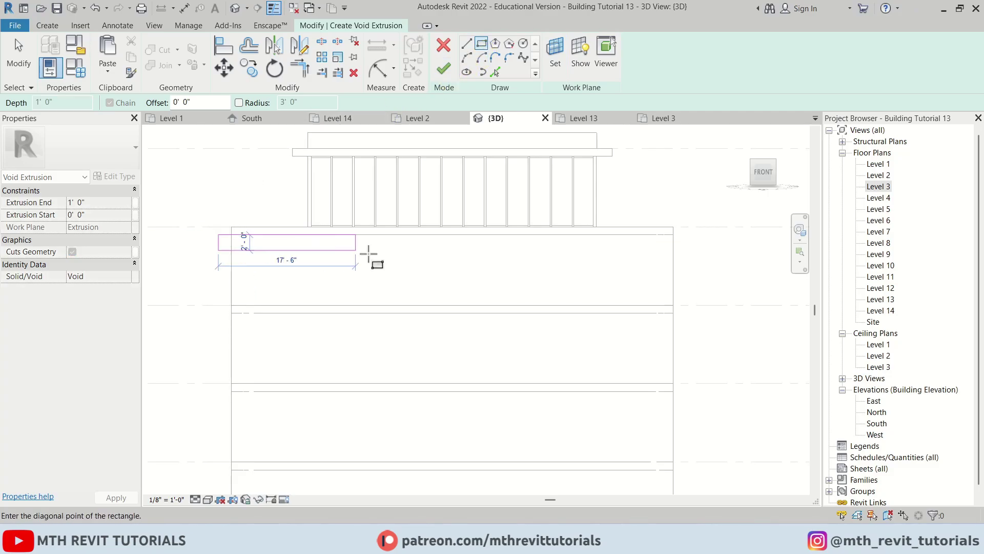
click(644, 305)
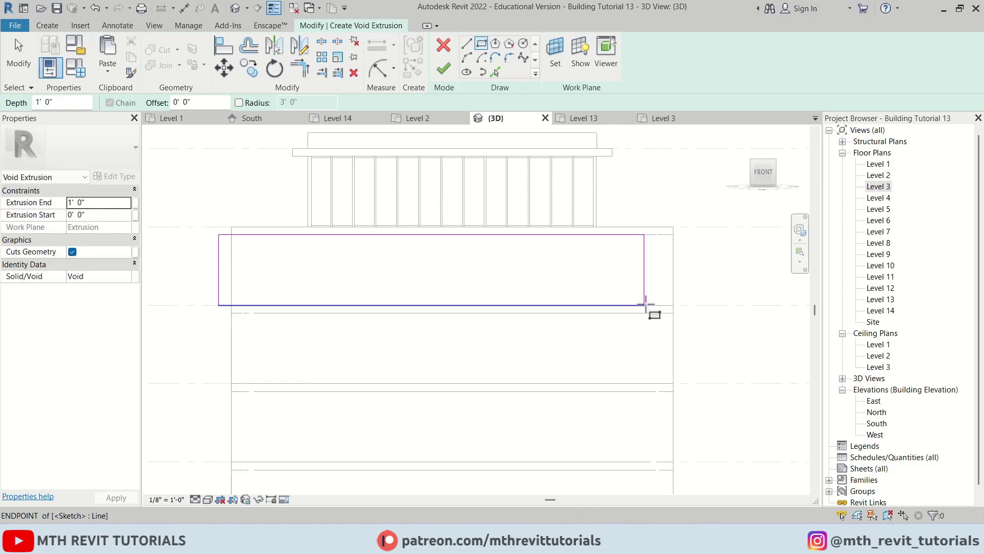
key(Escape)
key(Escape)
- Set the distance from the rectangle's right edge to the tower's right edge to 4' 0"
scroll(646, 304, up, 2)
click(645, 285)
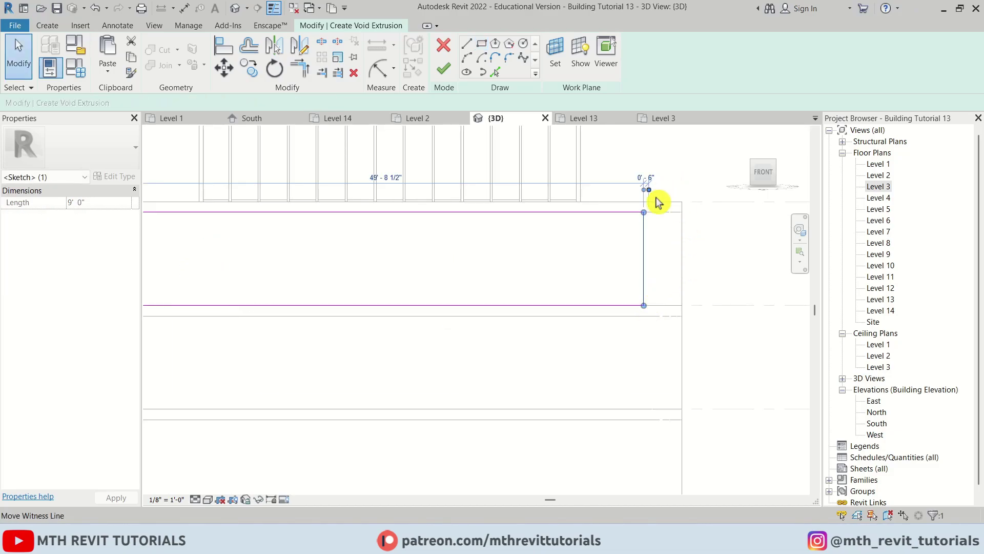
drag(655, 198, 687, 229)
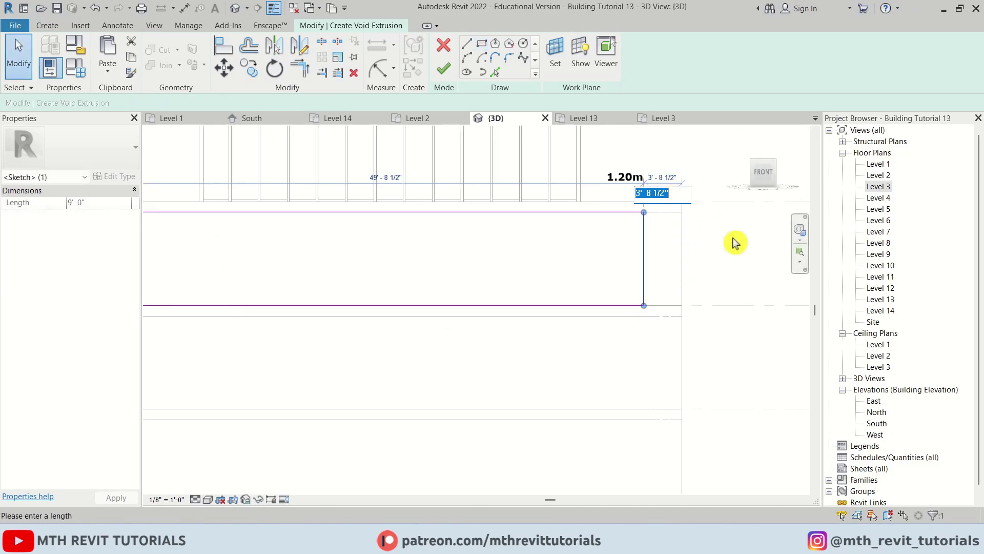
text(4)
key(Return)
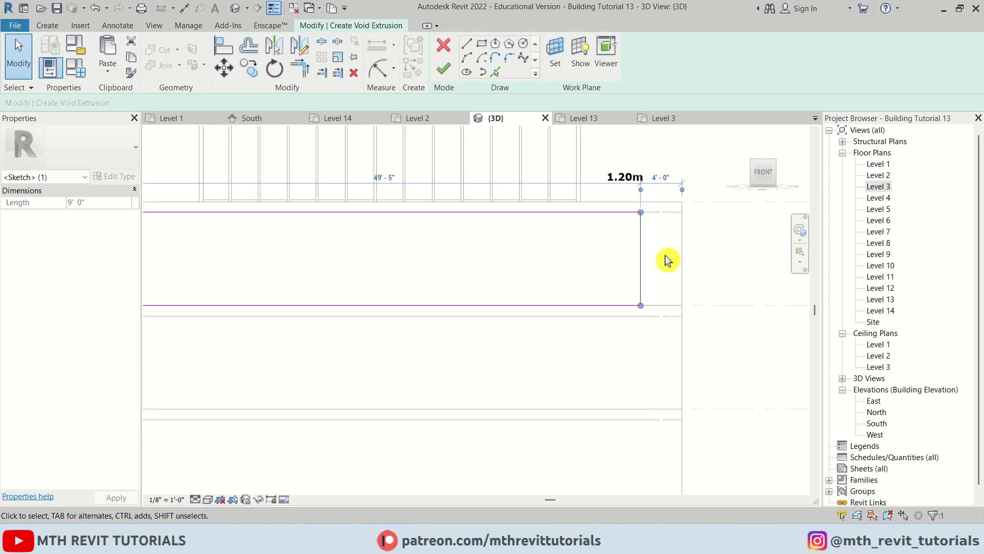
key(Escape)
- Fillet the rectangle's lower right corner with a 3' 0" radius and its upper right corner with a 6' 0" radius
click(510, 59)
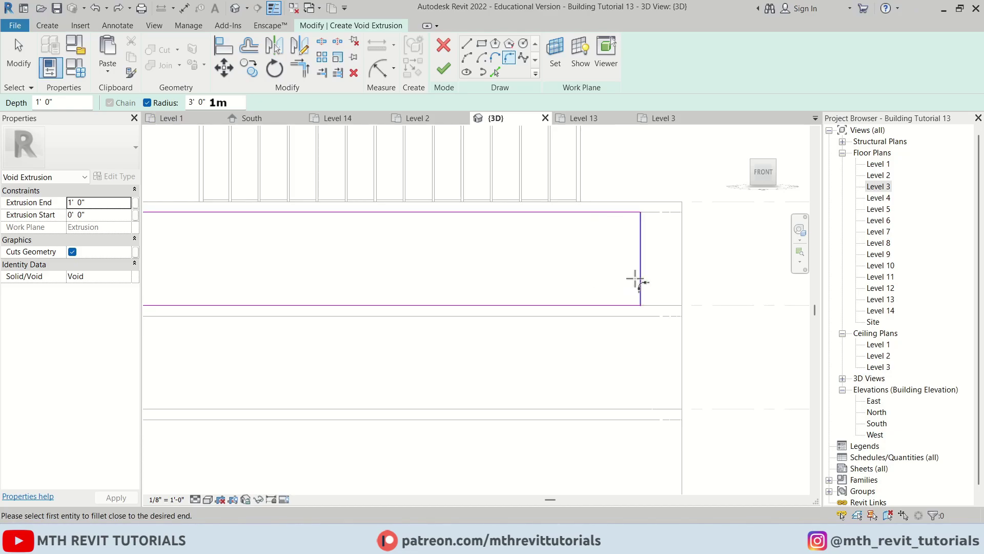
click(619, 293)
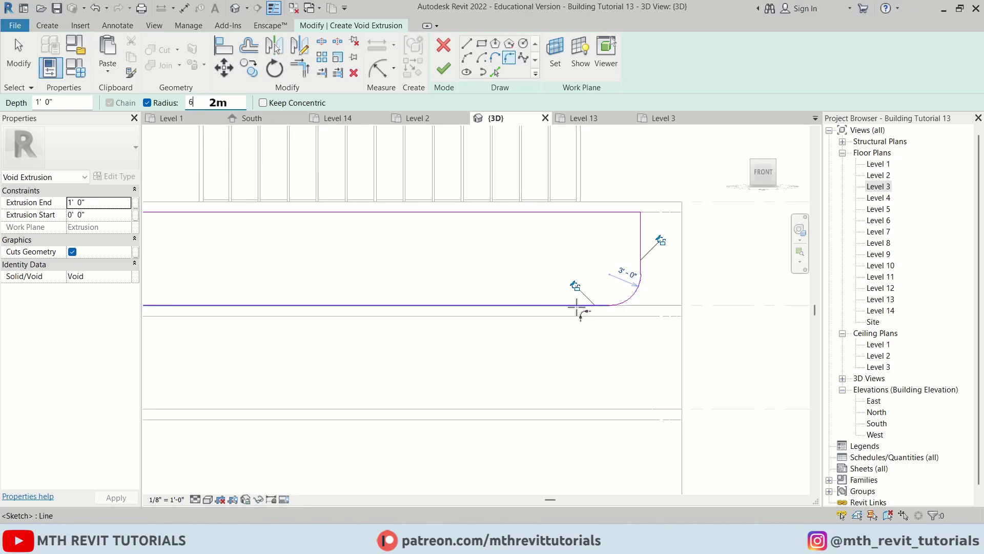
click(543, 212)
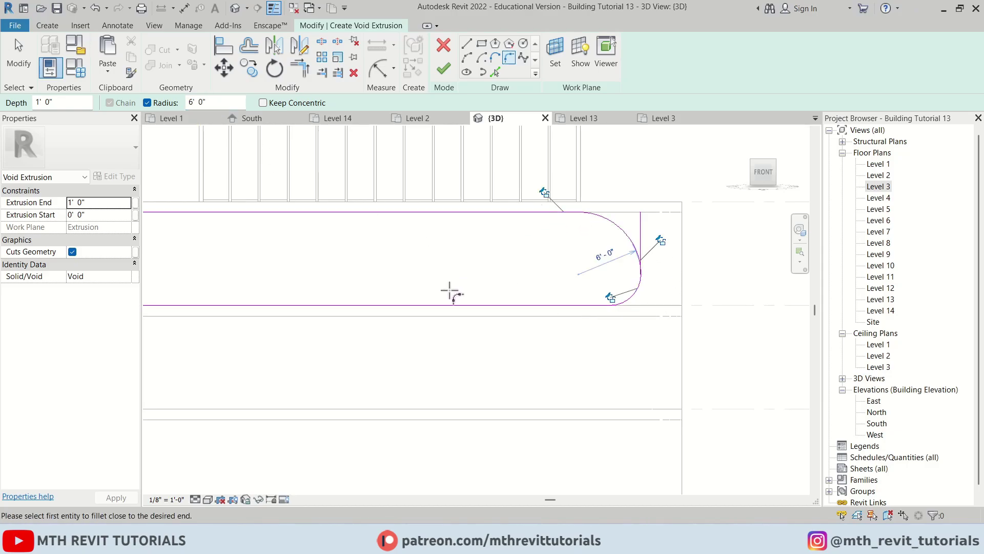
key(Escape)
- Enlarge the radius of the void profile's upper right arc
click(626, 236)
scroll(602, 264, up, 1)
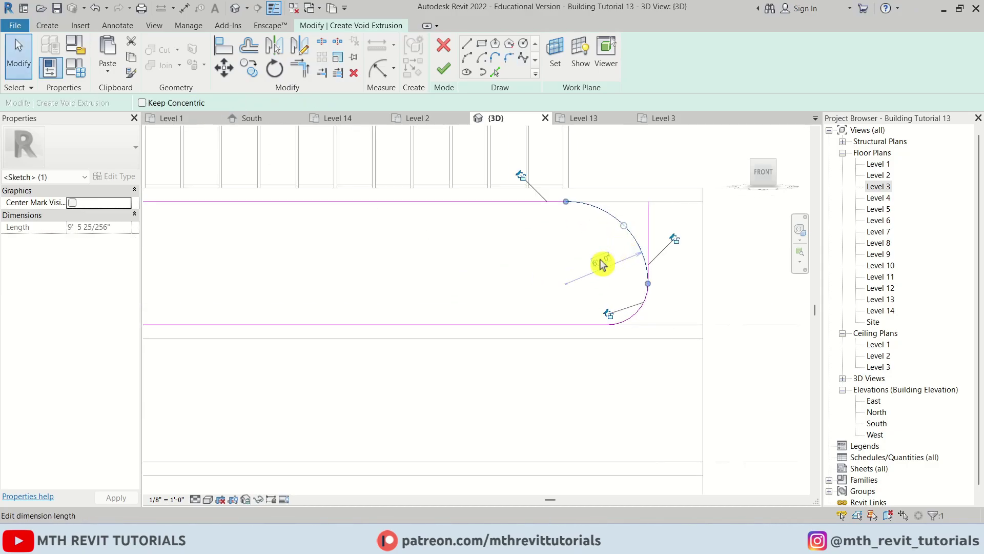
key(Return)
click(680, 295)
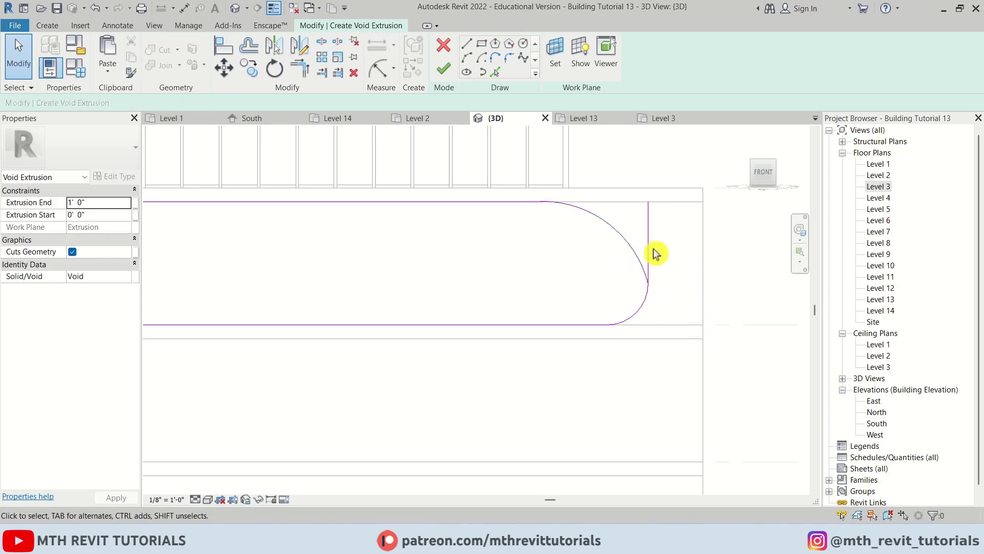
- Delete the leftover vertical line beyond the upper right arc and finish the void extrusion sketch
click(648, 233)
click(690, 270)
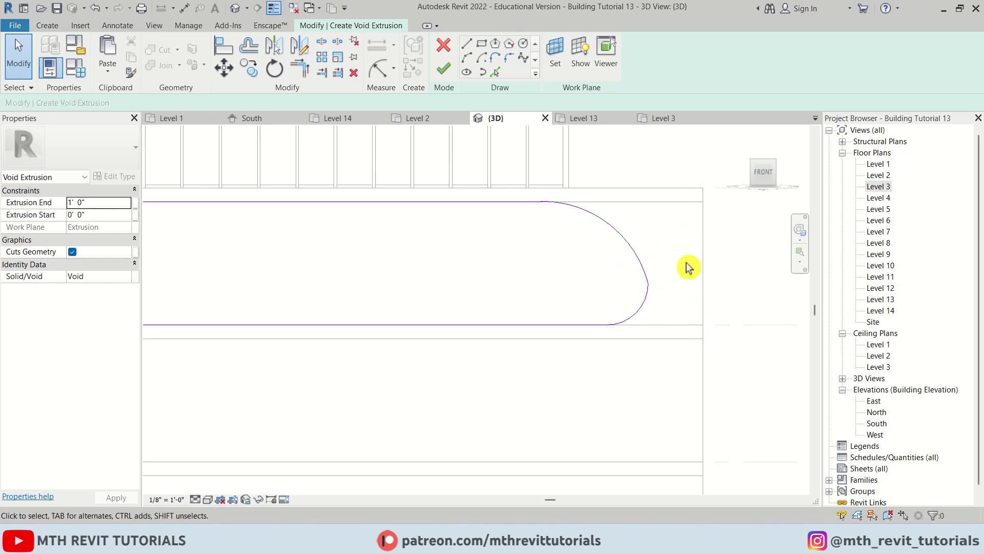
scroll(468, 406, down, 2)
mouse_move(468, 407)
middle_down()
mouse_move(494, 390)
mouse_move(494, 376)
middle_up()
scroll(474, 318, down, 1)
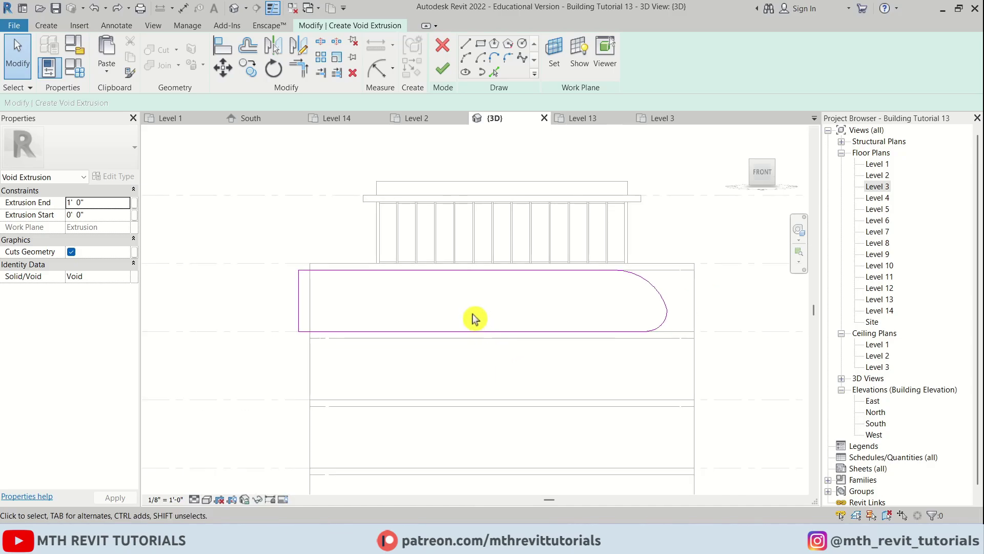
click(444, 71)
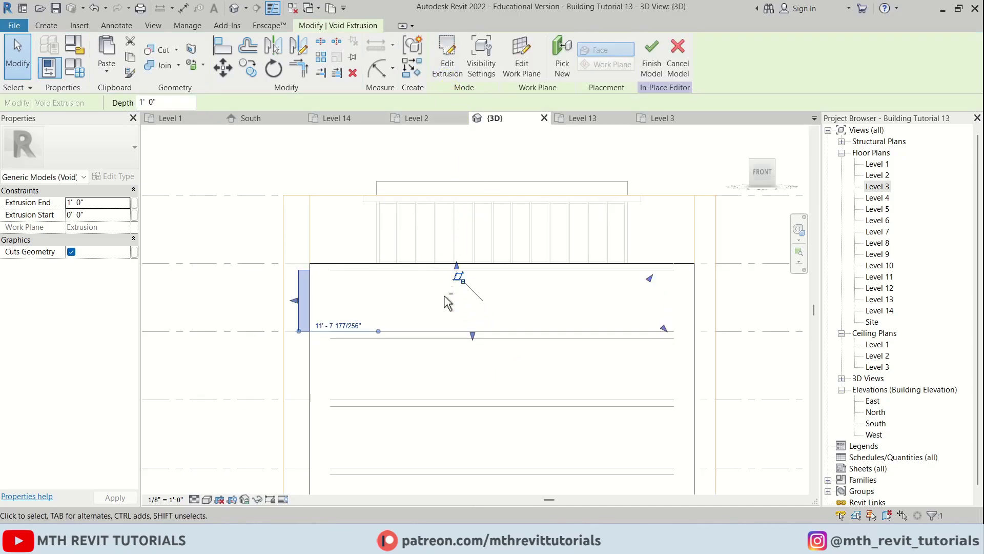
- Stretch the void extrusion into the tower's front and pull its back face forward, leaving it about 19' 5" deep
mouse_move(451, 301)
shift+middle_down()
mouse_move(601, 396)
mouse_move(461, 333)
mouse_move(439, 352)
mouse_move(385, 341)
shift+middle_up()
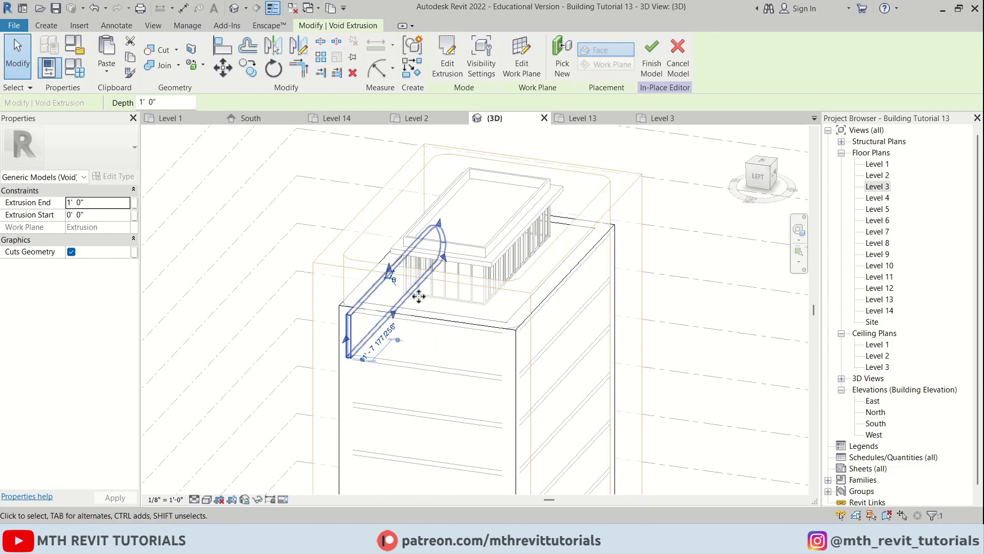
scroll(390, 305, up, 2)
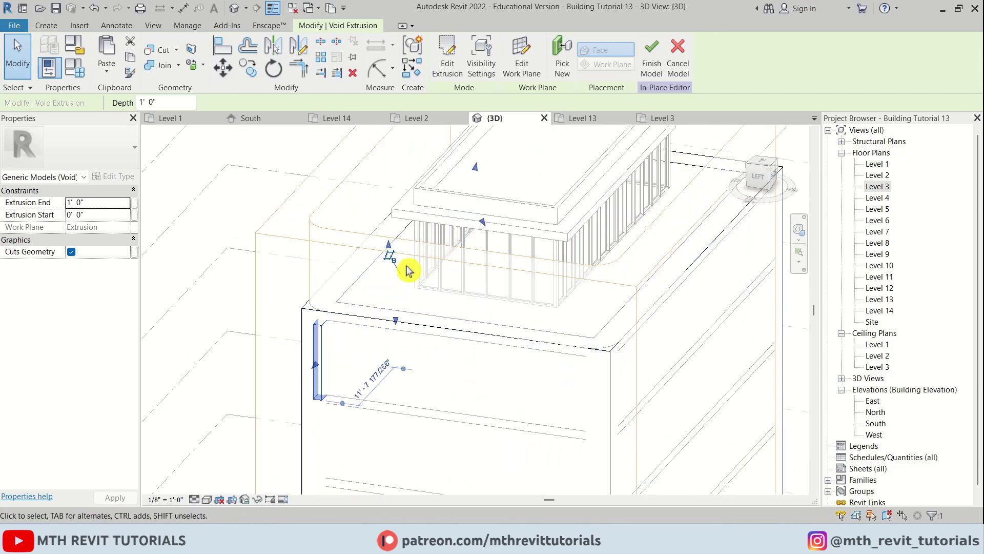
scroll(416, 284, down, 2)
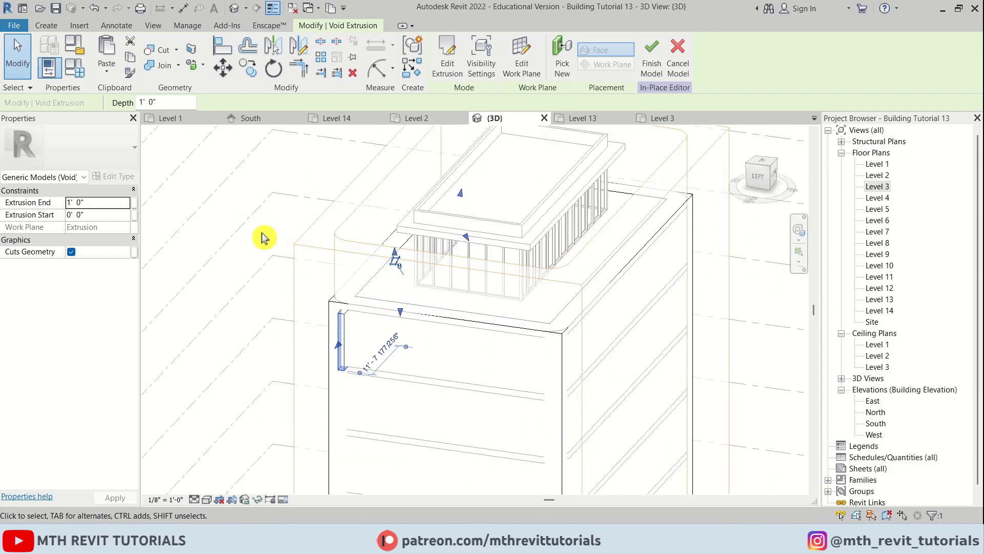
click(279, 293)
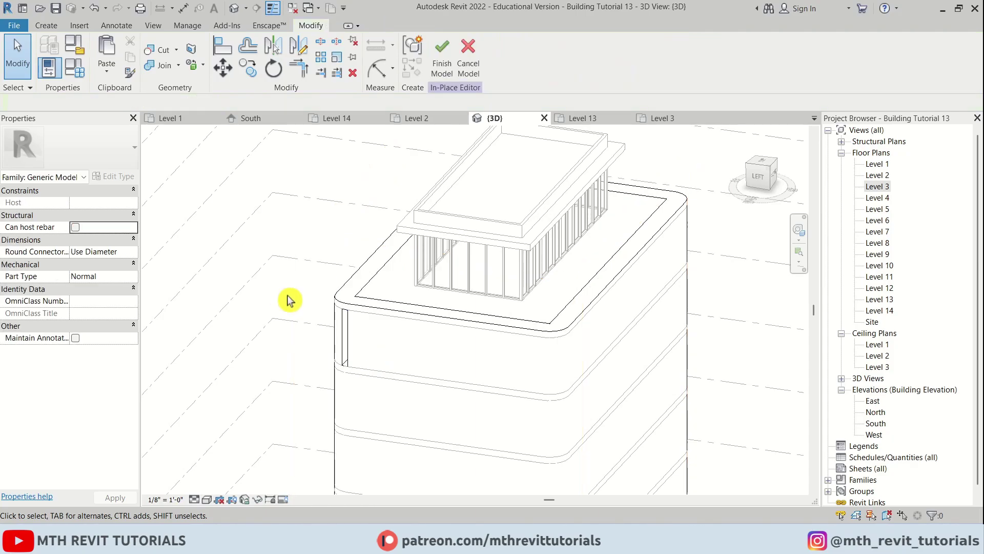
click(345, 335)
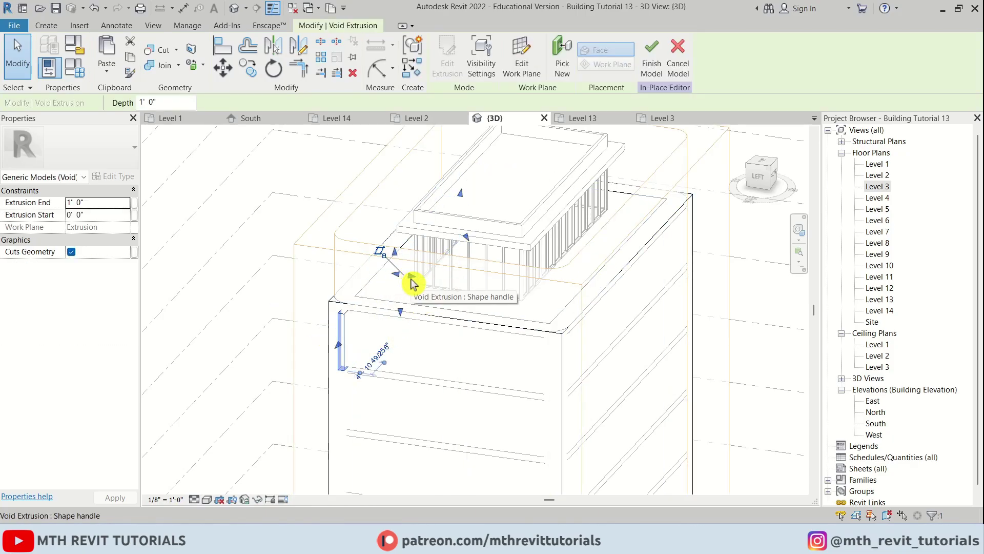
drag(413, 283, 666, 242)
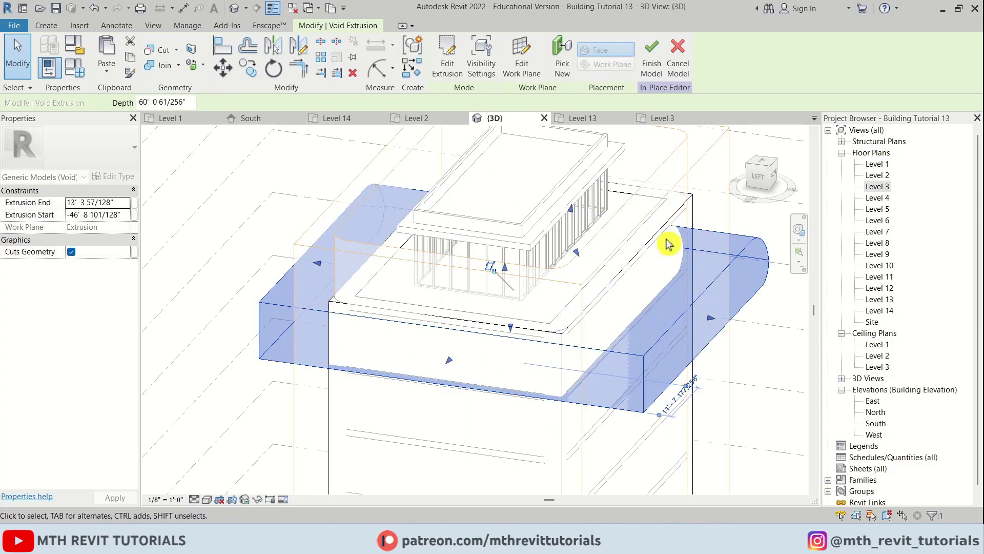
shift+middle_drag(595, 266, 522, 324)
drag(408, 214, 556, 323)
click(769, 433)
scroll(773, 363, down, 4)
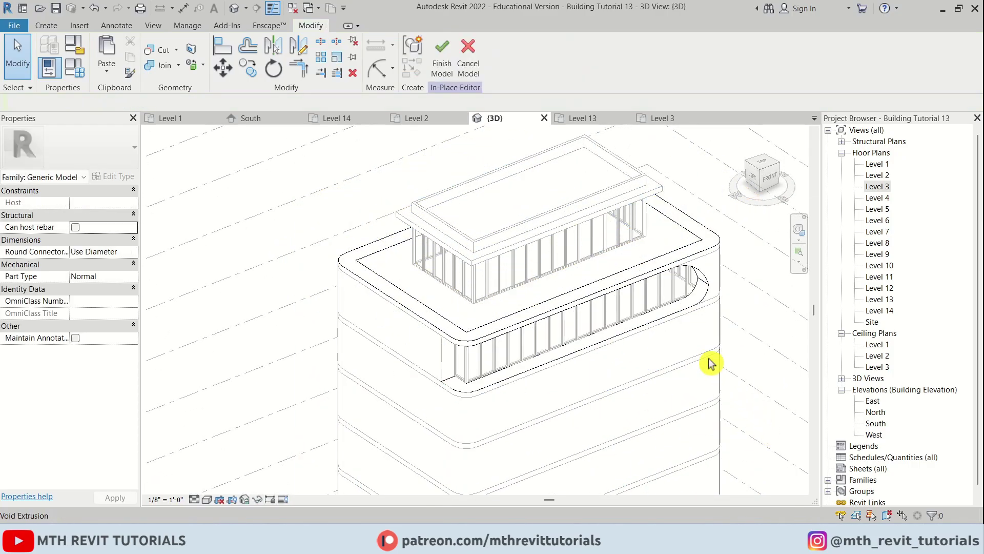
- Examine the rounded void cut below the Level 13 slab and the storeys beneath it from several angles
shift+middle_drag(605, 393, 578, 323)
scroll(699, 305, up, 2)
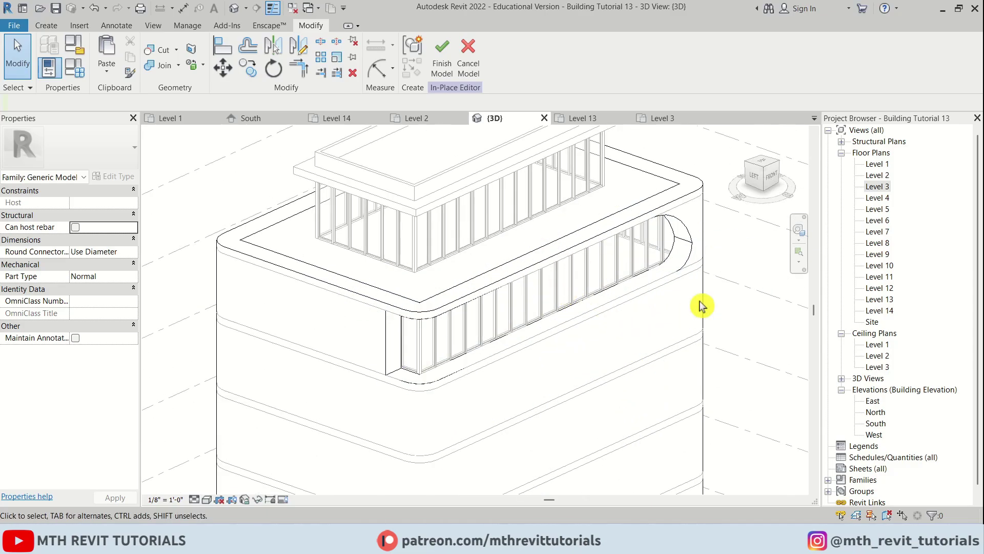
shift+middle_drag(699, 306, 582, 270)
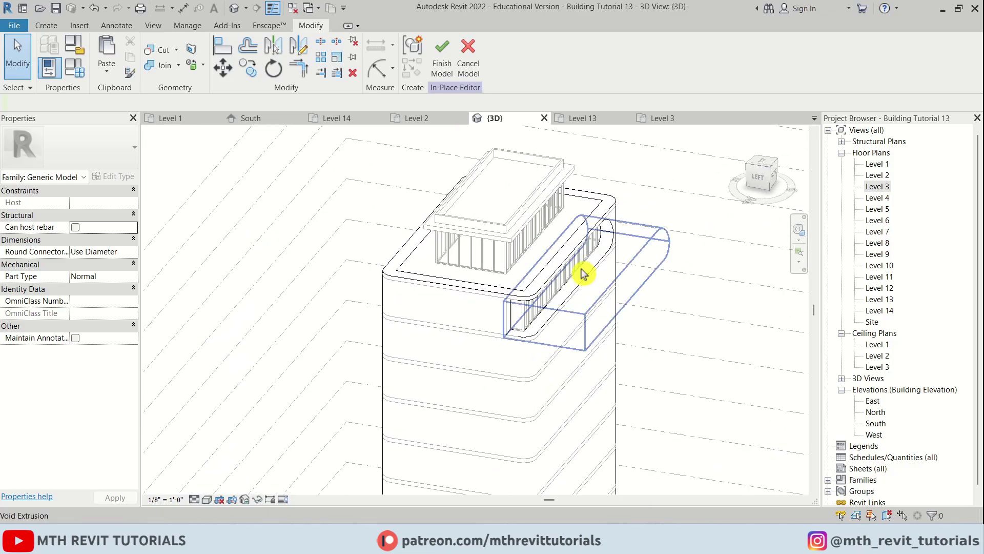
shift+middle_drag(647, 339, 603, 361)
shift+middle_drag(581, 275, 476, 343)
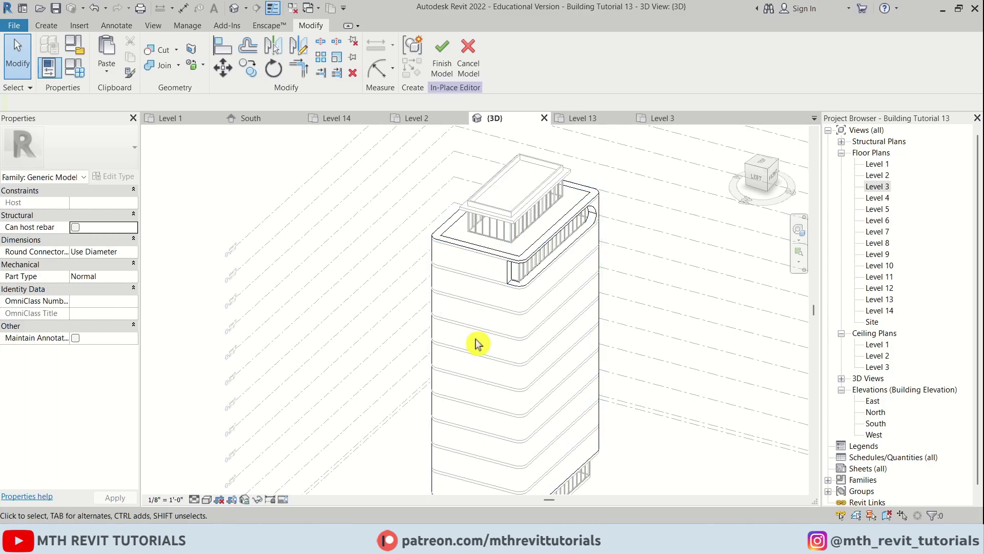
shift+middle_drag(464, 291, 428, 261)
middle_drag(562, 359, 555, 332)
scroll(546, 279, up, 2)
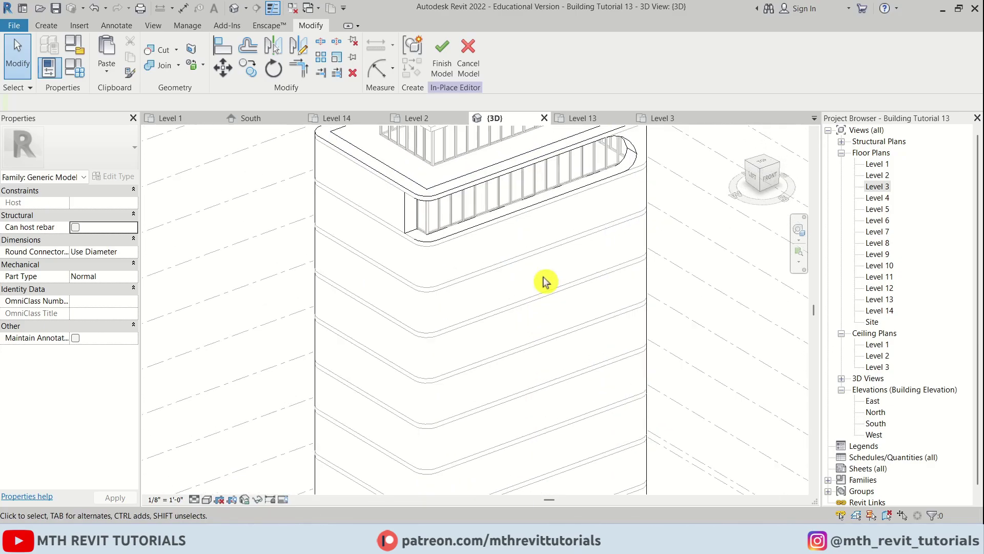
- In the front view, copy the void extrusion one storey down, between the Level 12 and Level 11 slabs
click(770, 177)
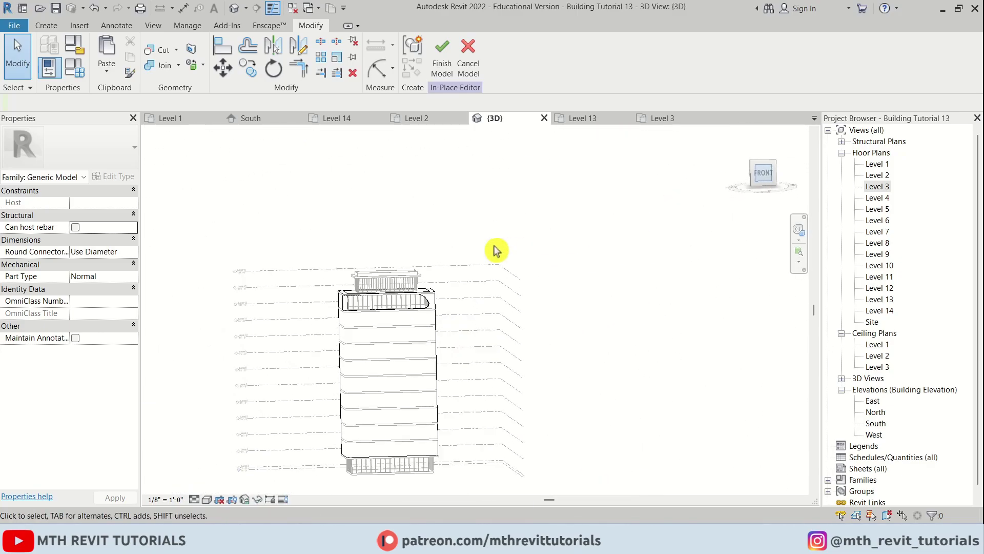
scroll(446, 281, up, 5)
middle_drag(571, 300, 594, 341)
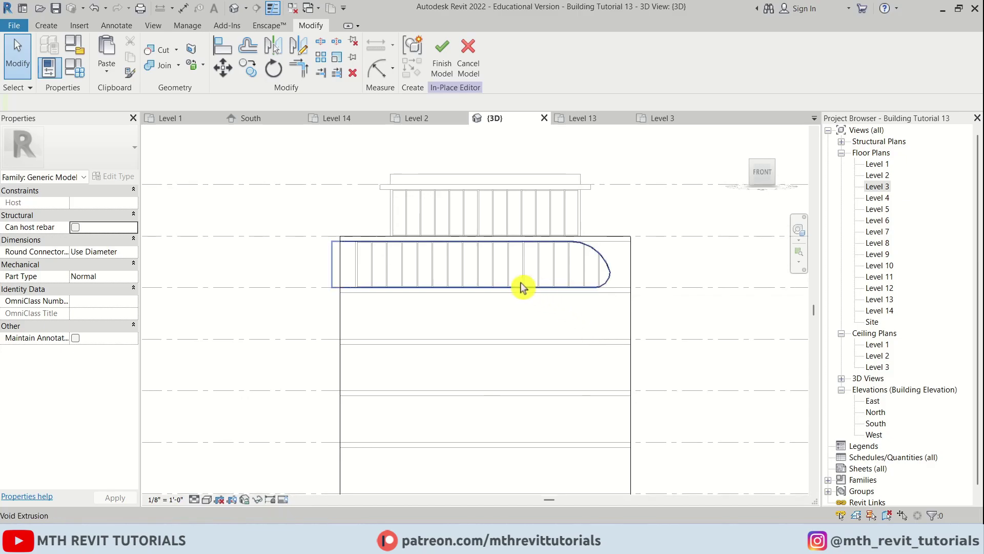
scroll(479, 298, down, 5)
scroll(478, 267, up, 4)
scroll(481, 292, up, 4)
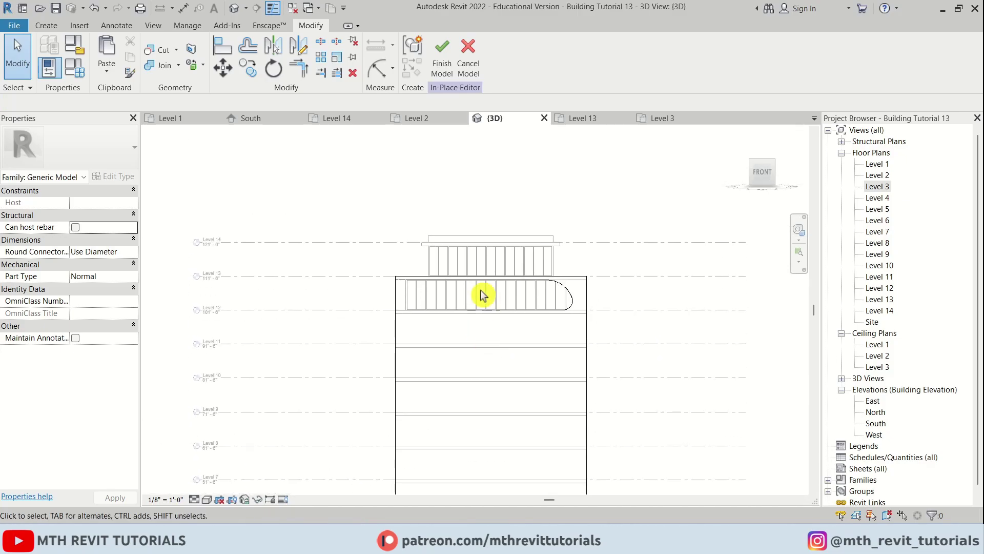
click(522, 276)
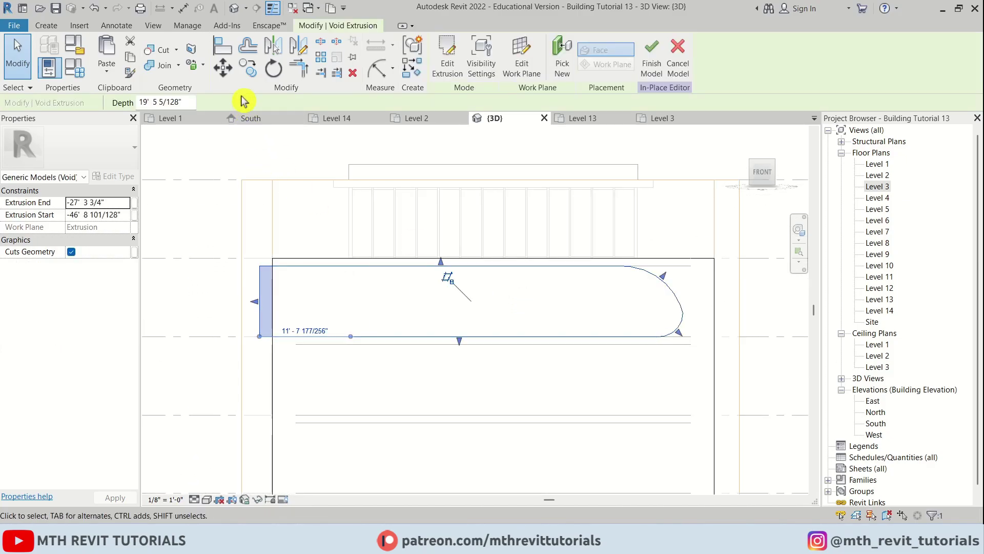
click(255, 77)
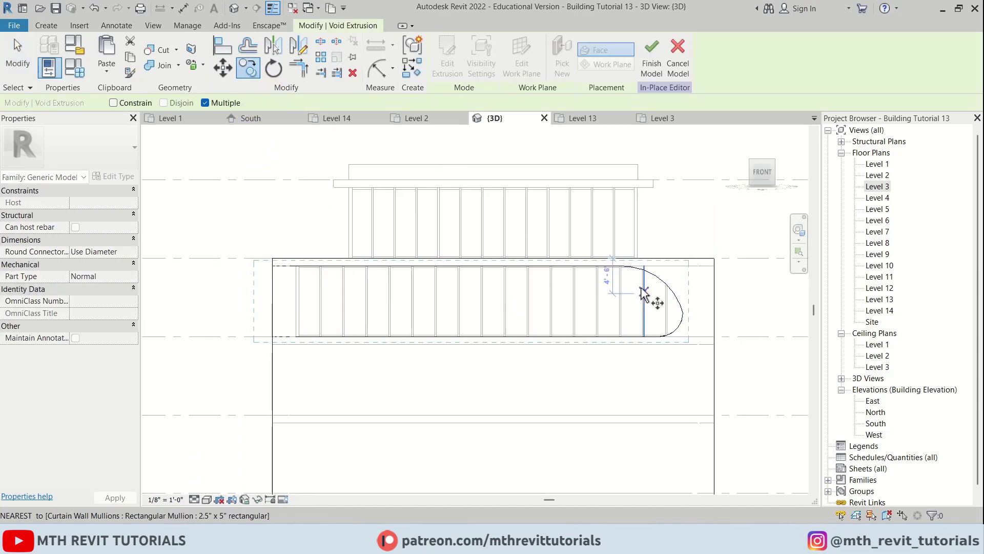
click(608, 266)
click(610, 345)
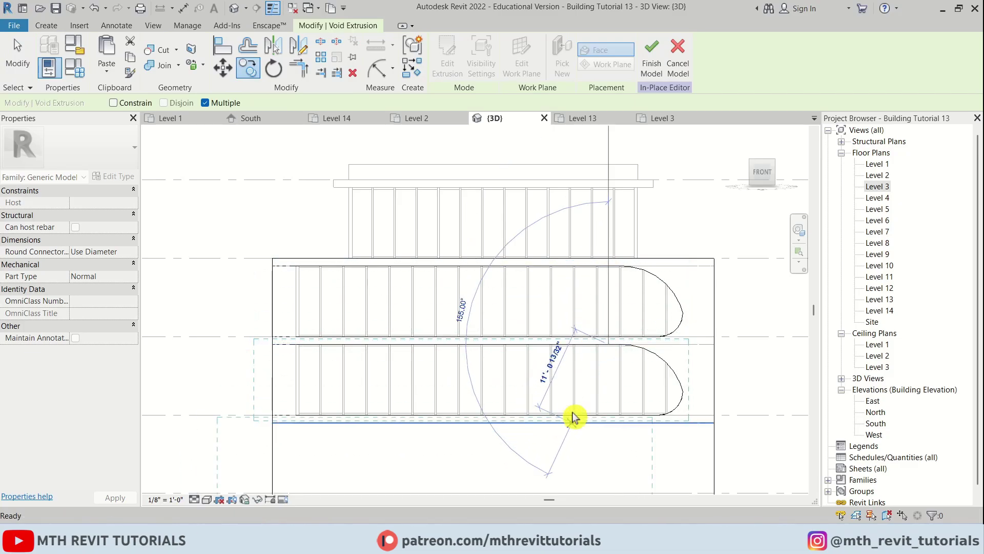
key(Escape)
- Edit the copied void's sketch and move its rounded right end further left
click(449, 70)
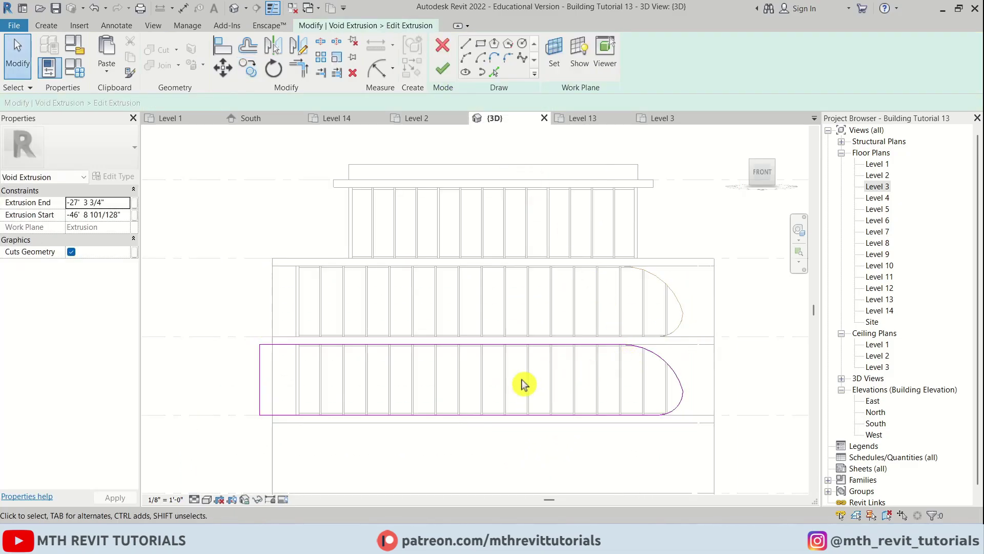
scroll(478, 367, down, 2)
drag(566, 255, 752, 414)
key(m)
key(v)
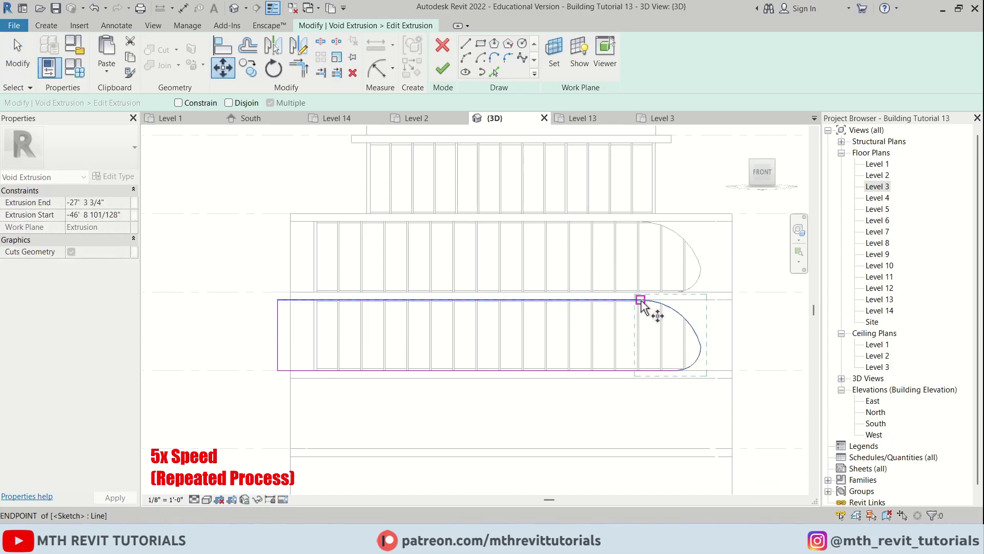
click(641, 299)
click(546, 299)
- Sketch a separate rectangle about 3' wide and 9' 0" high just right of the void's rounded end
click(481, 43)
scroll(617, 312, up, 2)
click(603, 300)
click(628, 370)
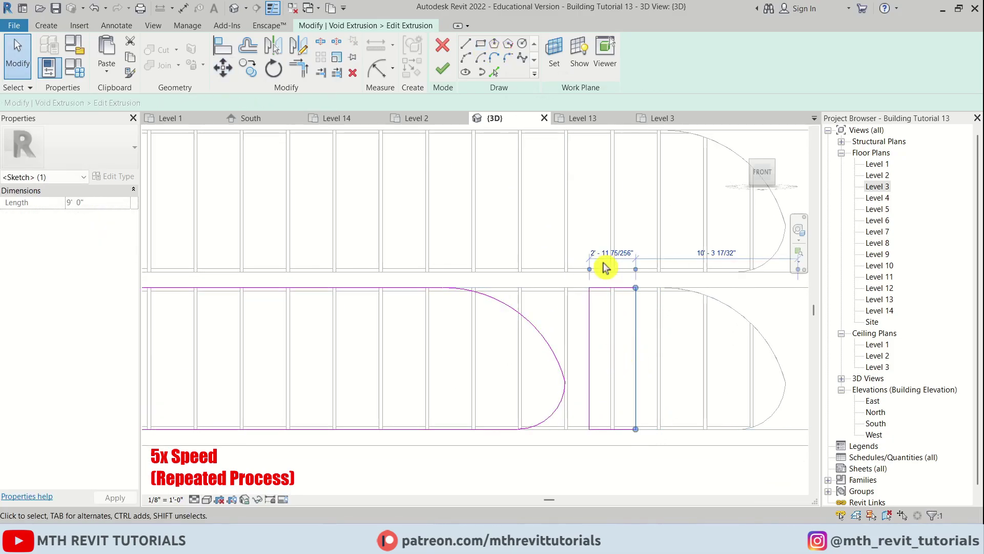
click(508, 57)
key(Escape)
key(Escape)
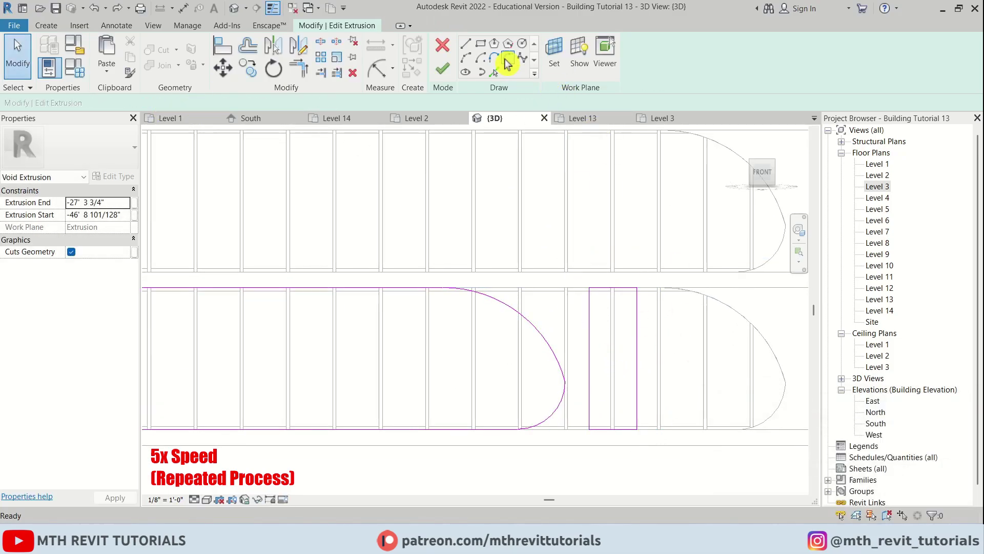
- Fillet all four corners of the narrow rectangle with a 1' 0" radius
click(508, 57)
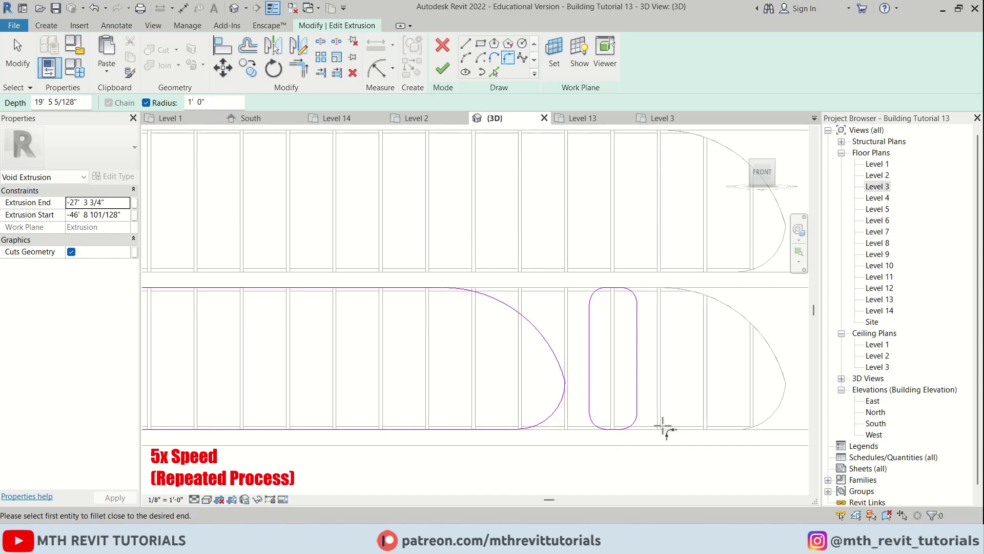
key(Escape)
scroll(588, 344, down, 2)
scroll(538, 288, up, 3)
scroll(538, 288, down, 5)
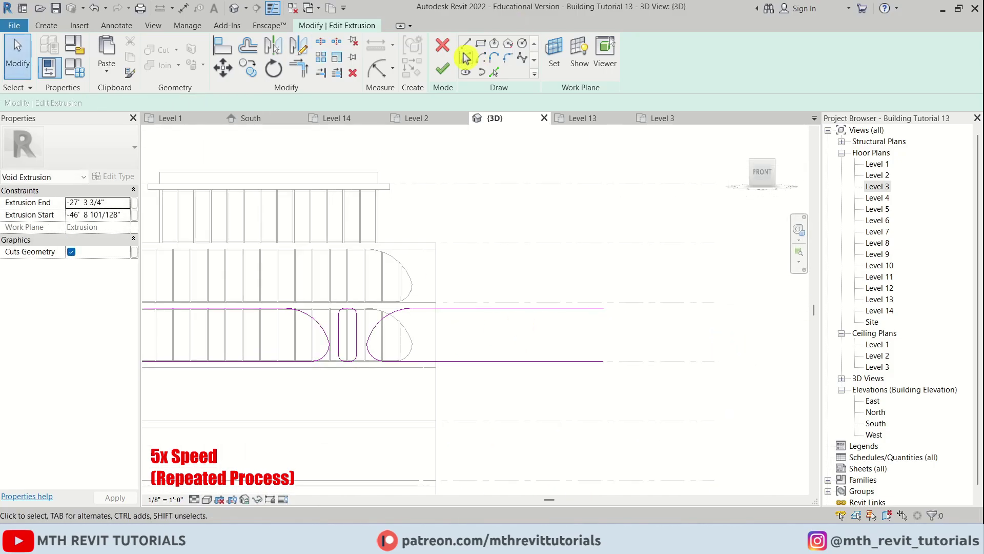
- Close the mirrored rounded opening near the tower's right edge with a 9' 0" vertical line and finish the sketch
click(466, 58)
scroll(438, 347, up, 3)
key(Escape)
scroll(439, 367, up, 2)
click(436, 287)
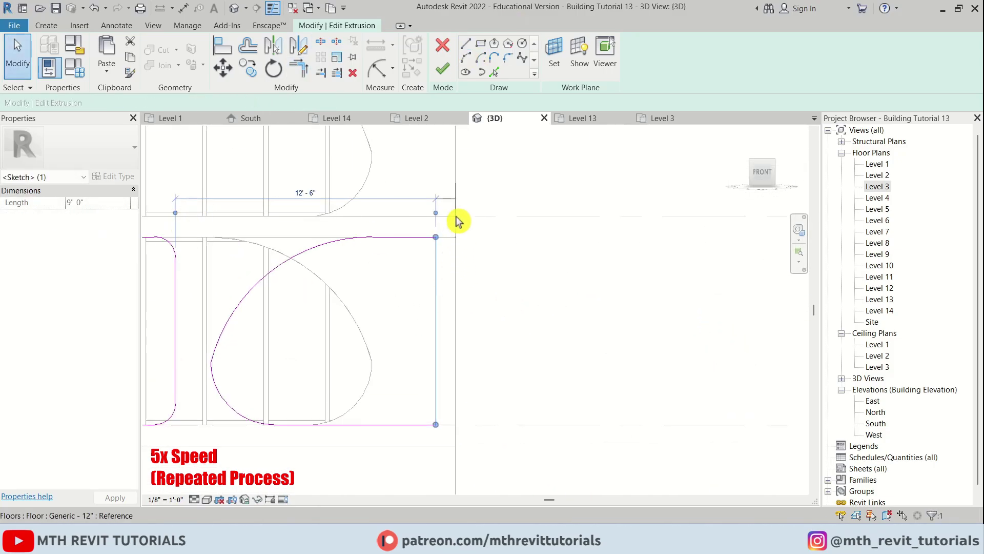
scroll(501, 303, down, 4)
click(442, 68)
- In the front view, copy the three-part void extrusion one storey down
shift+middle_drag(513, 318, 413, 401)
scroll(367, 318, up, 3)
scroll(538, 220, down, 5)
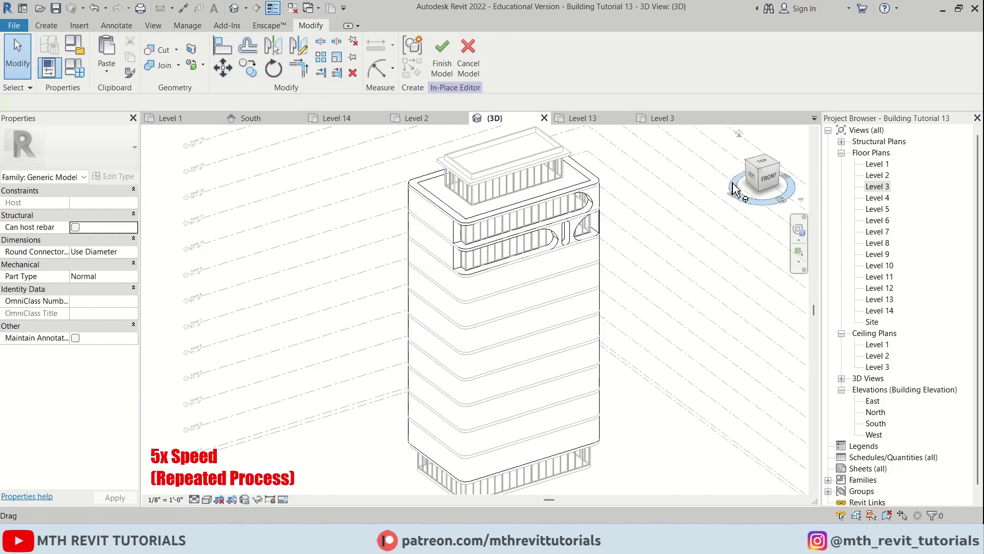
click(754, 173)
scroll(486, 263, up, 4)
click(486, 263)
key(c)
key(o)
click(514, 262)
click(565, 336)
- Edit the lower storey's void sketch and copy its narrow rounded rectangle twice to the left
double_click(466, 268)
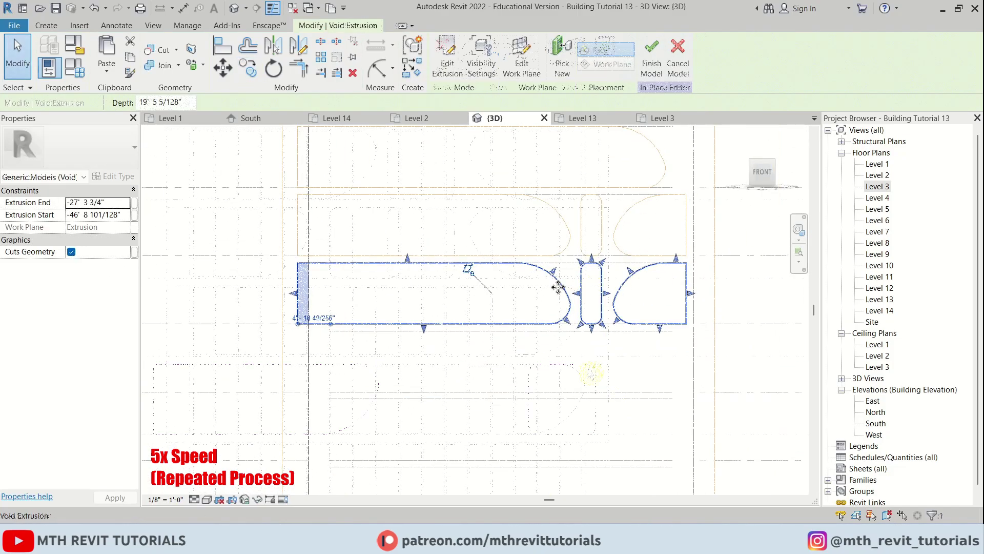
scroll(604, 369, up, 3)
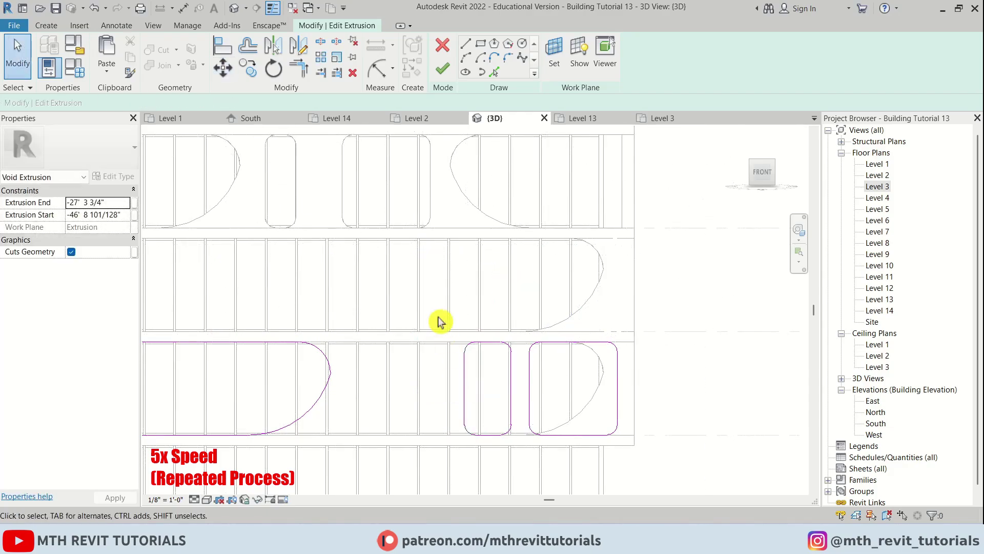
click(464, 388)
key(c)
key(o)
click(523, 398)
click(461, 399)
click(399, 399)
- Move the three narrow rounded rectangles right toward the wider rounded opening and finish the void sketch
scroll(475, 455, down, 2)
scroll(488, 374, up, 2)
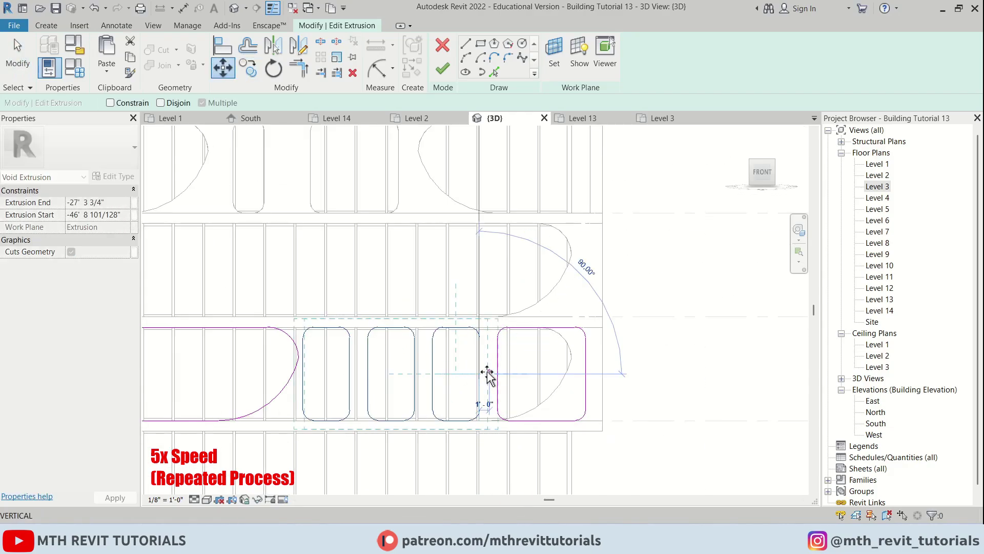
key(Escape)
click(442, 72)
- Orient the 3D view to the tower's left side and start a void extrusion on the glazed curtain panel's plane
mouse_move(512, 336)
shift+middle_down()
mouse_move(633, 368)
mouse_move(491, 340)
shift+middle_up()
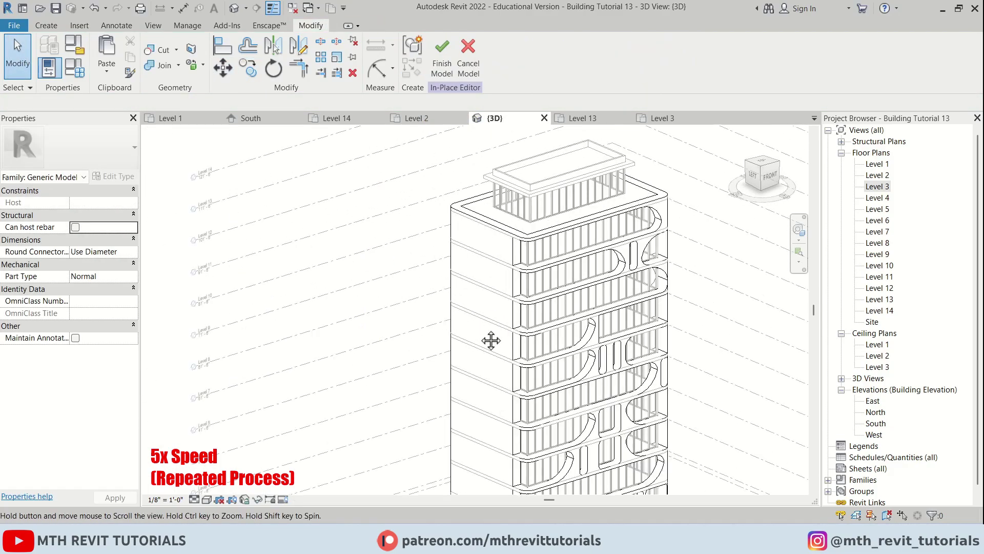
scroll(490, 341, up, 2)
click(746, 161)
scroll(483, 248, up, 2)
click(46, 26)
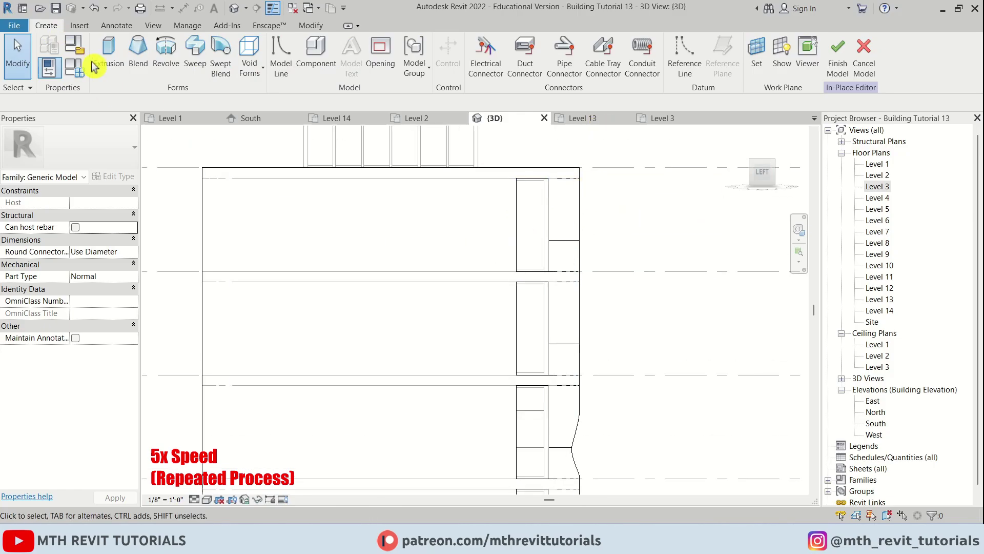
click(249, 56)
click(266, 97)
click(542, 254)
click(464, 342)
click(365, 272)
- Sketch a void outline between the topmost slabs with a slanted inner edge, removing the rectangle's inner vertical line
click(589, 188)
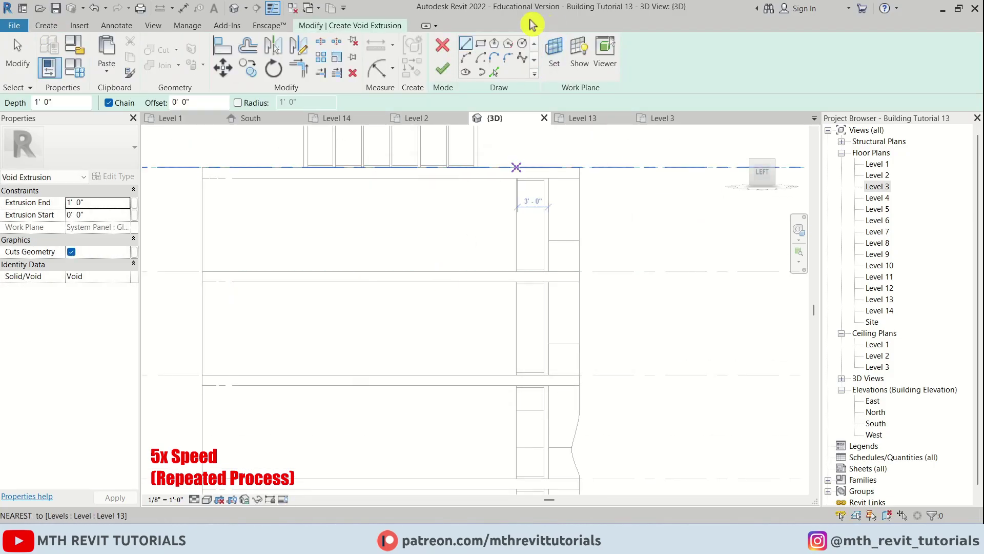
click(432, 330)
click(589, 329)
click(590, 188)
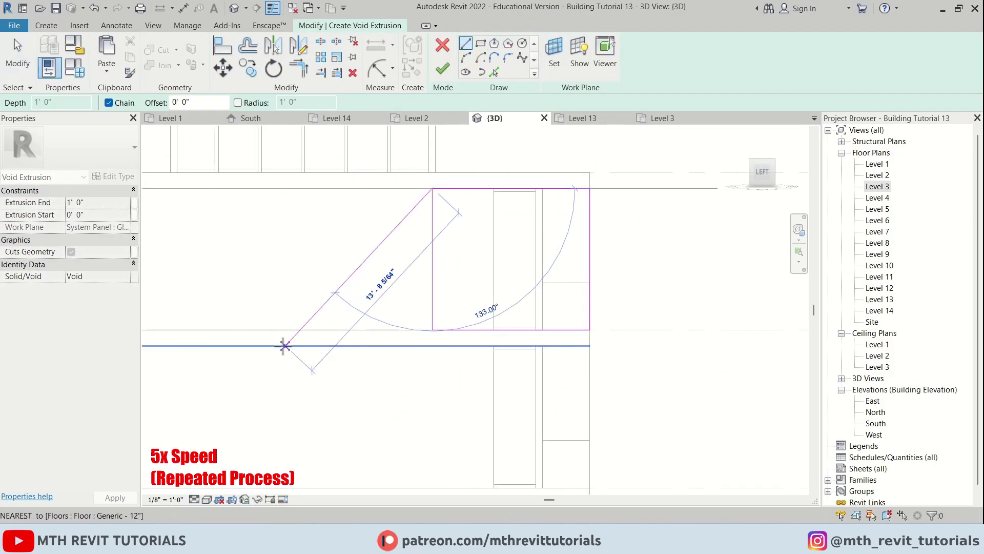
click(313, 330)
click(432, 188)
key(Escape)
key(Escape)
click(433, 257)
key(Delete)
- Fillet the slanted edge's upper corner at 1' 0" and its lower corner with a larger radius
click(508, 58)
click(405, 220)
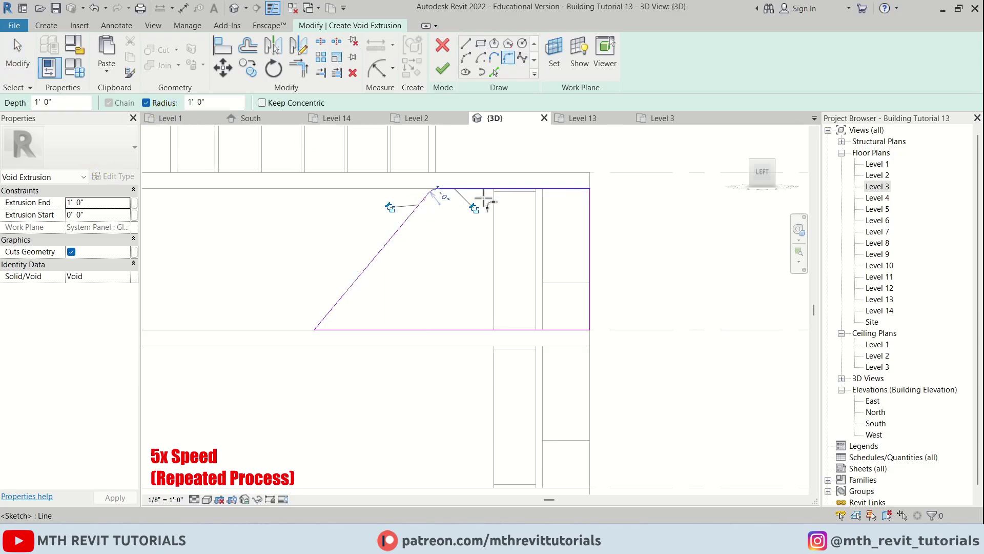
click(364, 278)
middle_drag(400, 252, 426, 269)
click(427, 241)
click(501, 346)
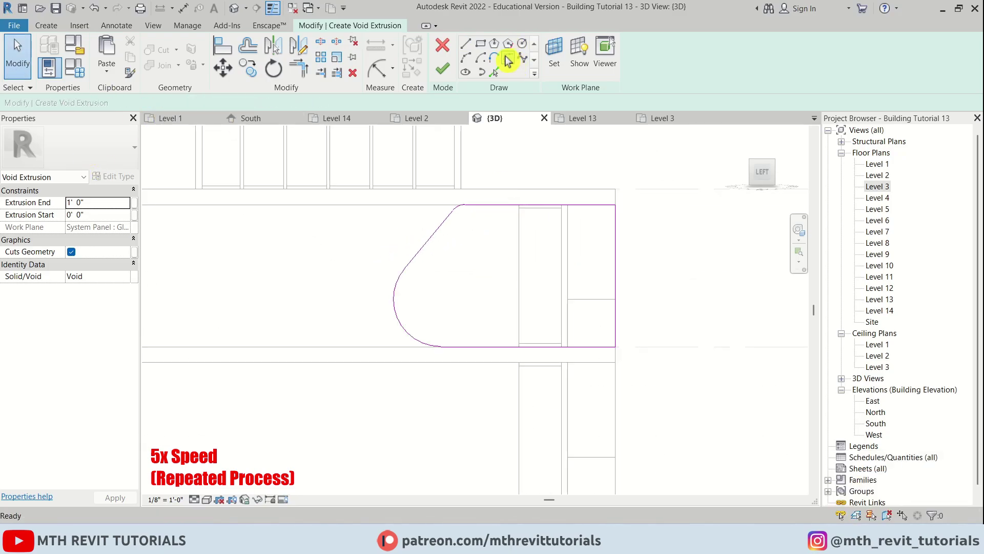
click(509, 57)
- Mirror the rounded outline to the facade's opposite edge about a drawn vertical axis and finish the void sketch
key(Escape)
key(d)
key(m)
click(391, 238)
click(391, 330)
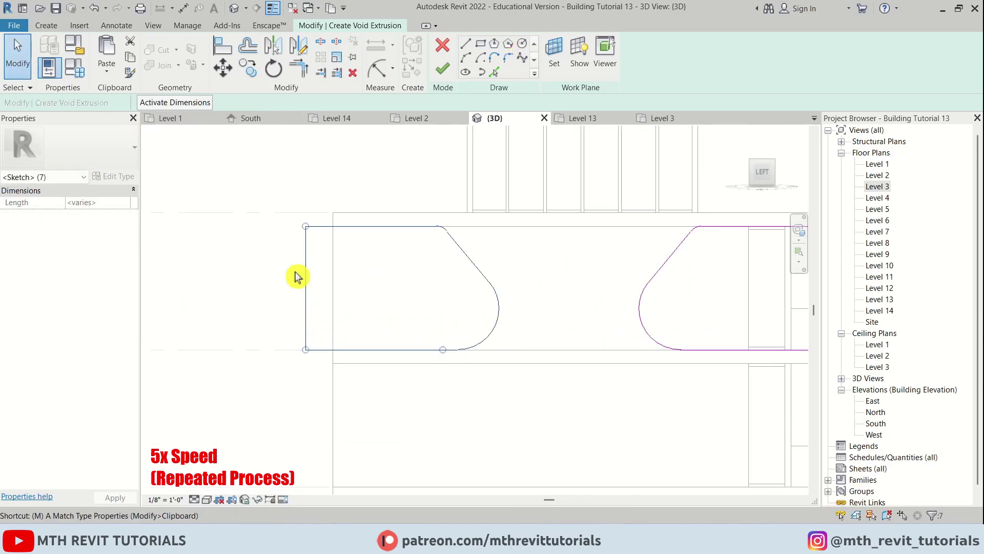
click(443, 68)
- Edit the lower three-part void, merge its second and third openings, and move the wider opening's lower-left arc 5' 0" right
double_click(457, 275)
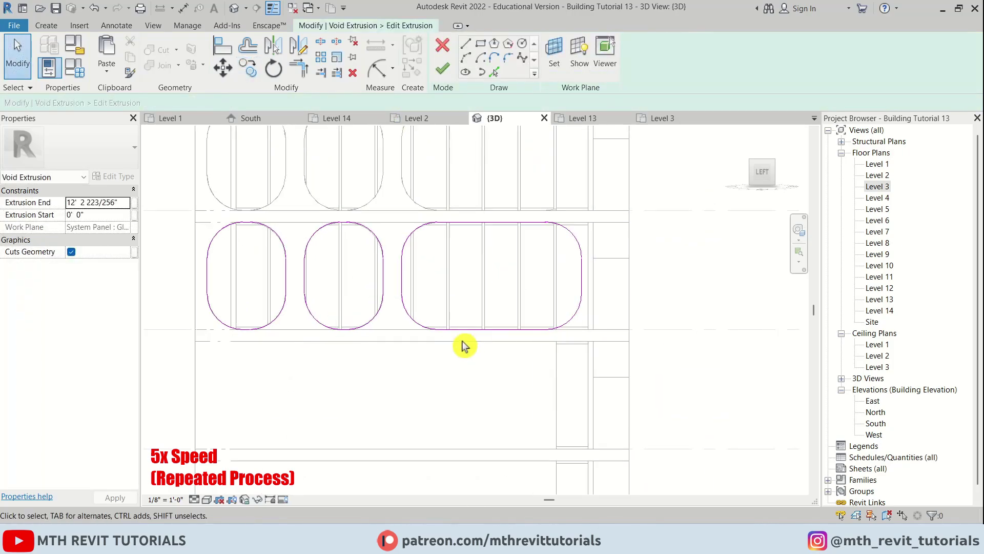
scroll(286, 220, up, 3)
drag(308, 175, 615, 380)
scroll(615, 379, down, 2)
key(m)
key(v)
click(394, 296)
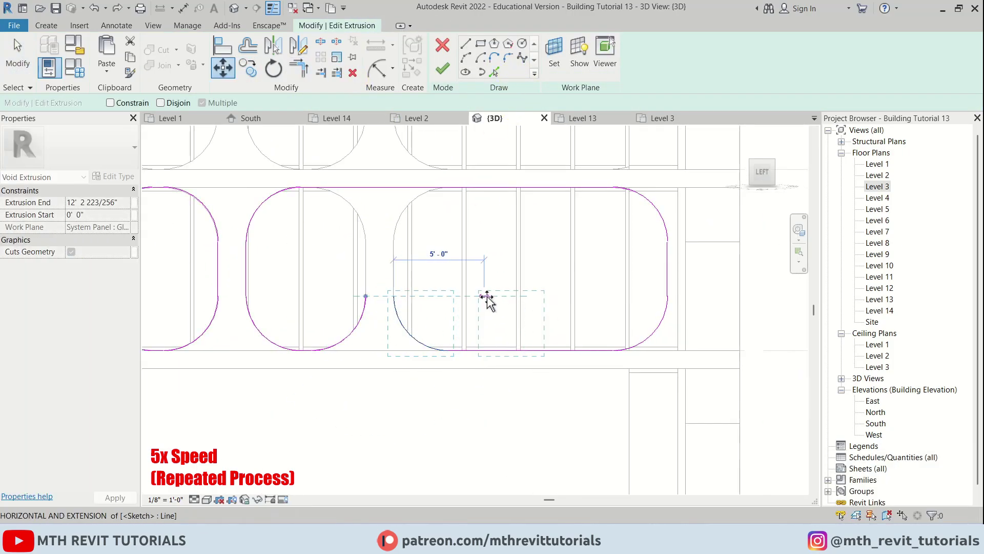
click(485, 297)
- Bridge the merged opening's bottom lines with an upward-bulging arc of 7' 0" radius
scroll(521, 269, down, 2)
click(466, 57)
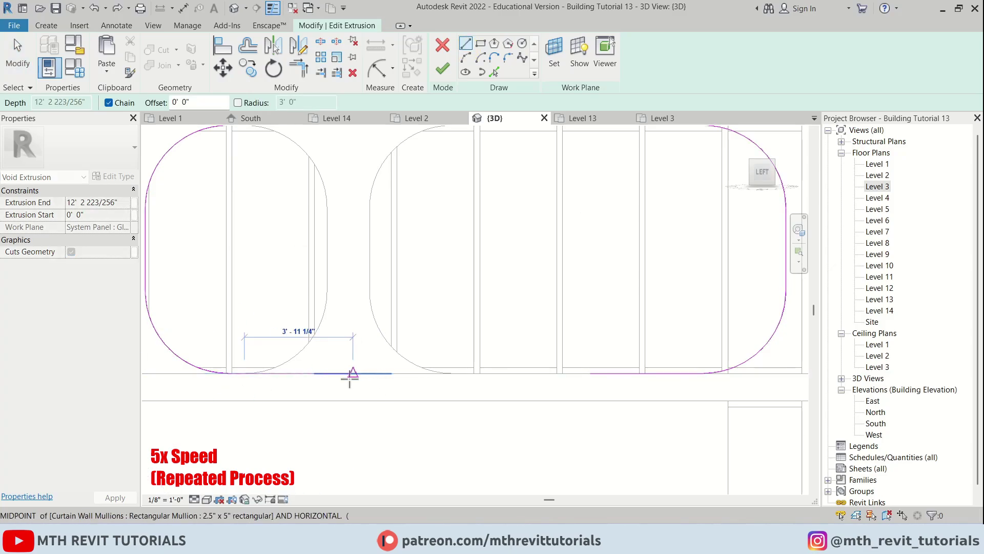
click(332, 337)
click(640, 373)
click(506, 308)
- Fillet both ends of the bulging arc, shift the opening's right part slightly outward and finish the void sketch
click(508, 57)
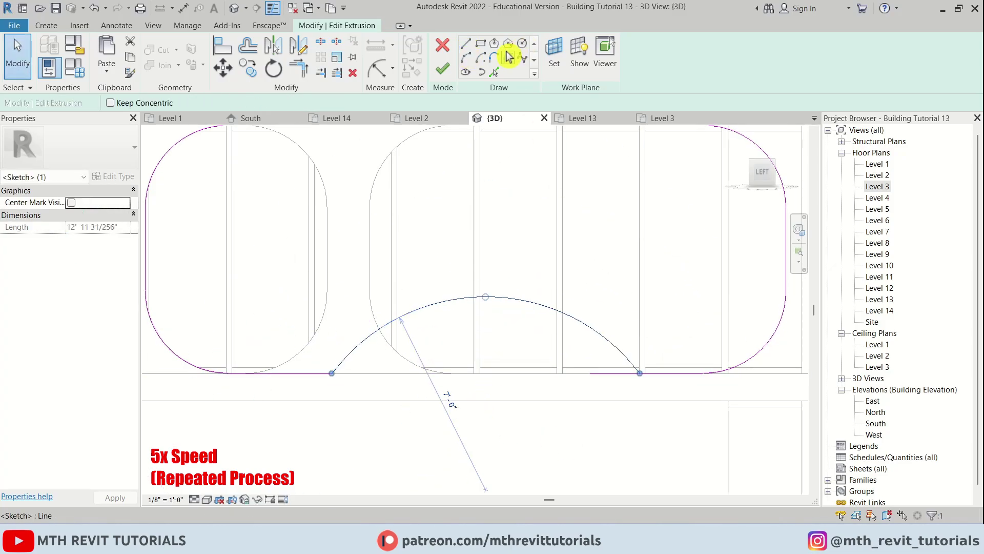
scroll(637, 362, up, 2)
click(637, 363)
scroll(513, 333, down, 1)
click(342, 355)
scroll(538, 270, down, 2)
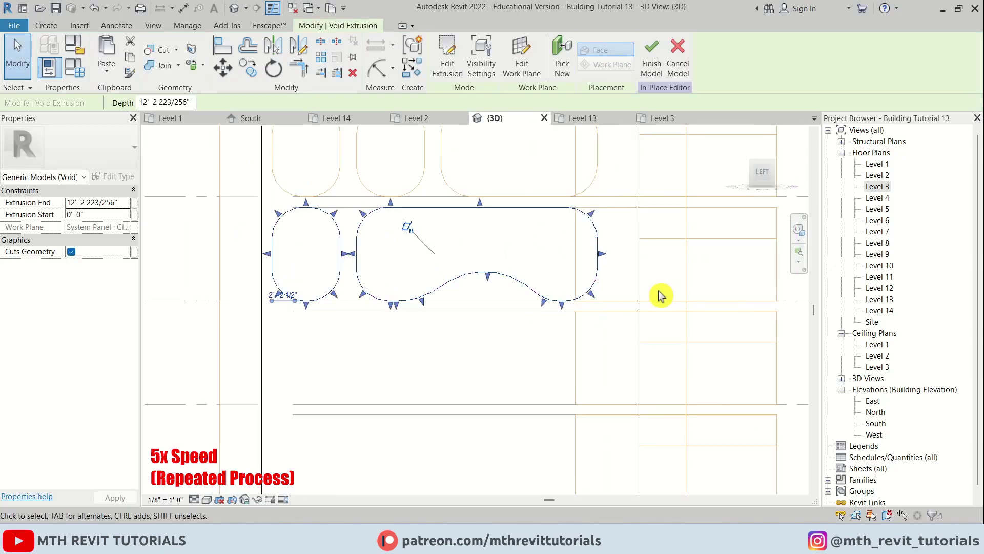
click(442, 68)
drag(515, 169, 647, 334)
click(442, 68)
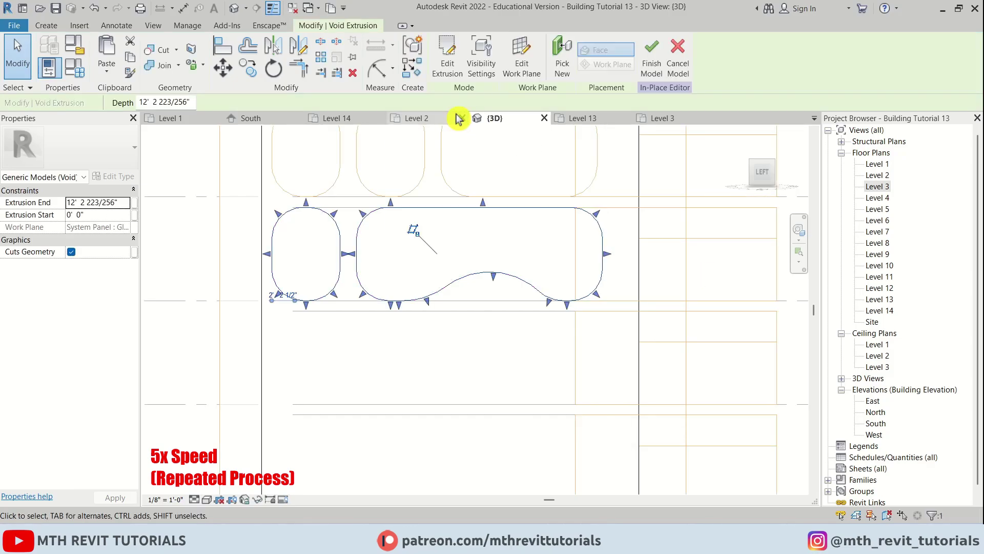
- Copy the wavy void extrusion one storey down
click(248, 68)
click(226, 220)
click(226, 323)
- Edit the copied void's sketch into a widened rounded rectangle with a duplicate beside it on the right, and finish the sketch
click(449, 59)
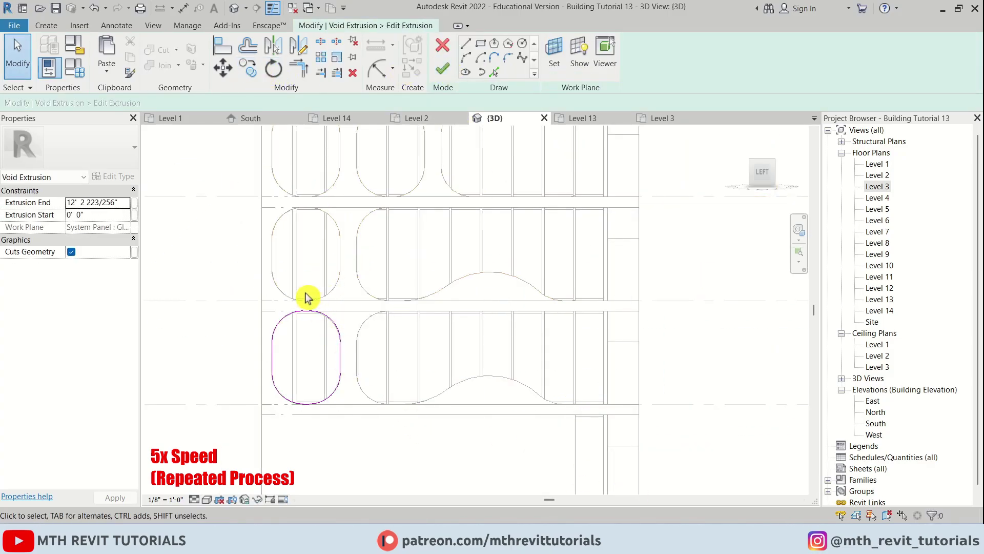
click(450, 362)
click(500, 487)
click(616, 374)
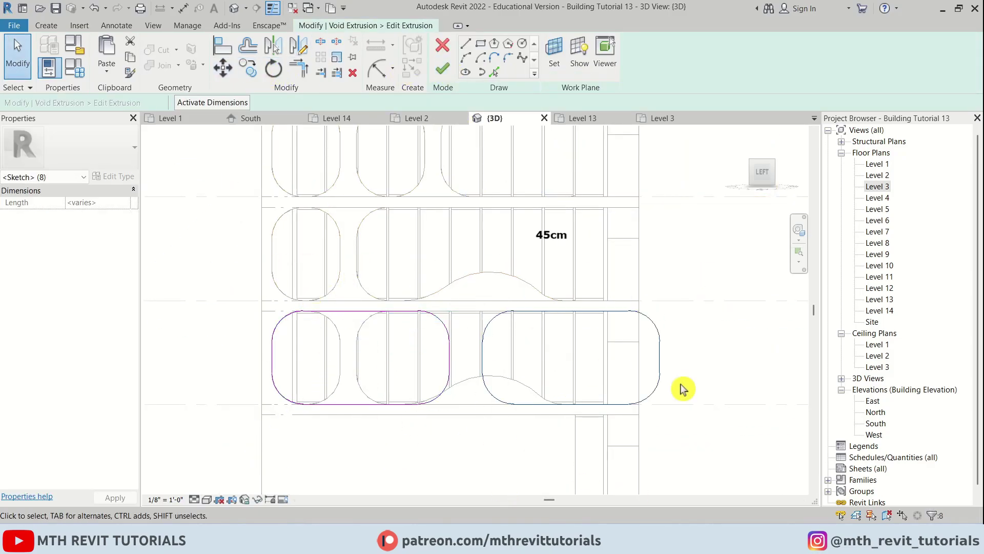
click(442, 68)
- Finish the in-place model and check the tower's cut facades down to the base
click(440, 82)
mouse_move(600, 333)
middle_down()
mouse_move(536, 416)
mouse_move(204, 325)
mouse_move(474, 303)
middle_up()
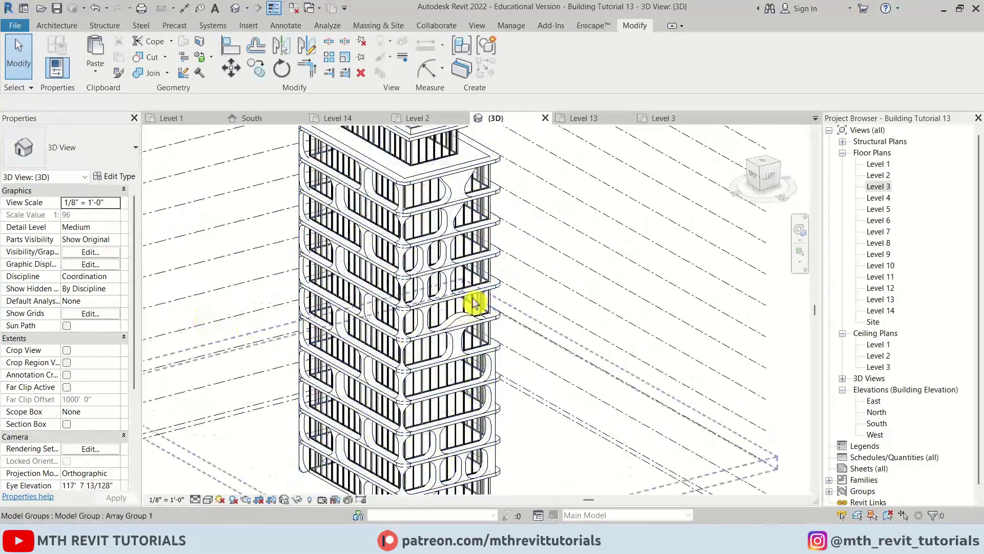
scroll(474, 302, down, 5)
scroll(477, 461, up, 4)
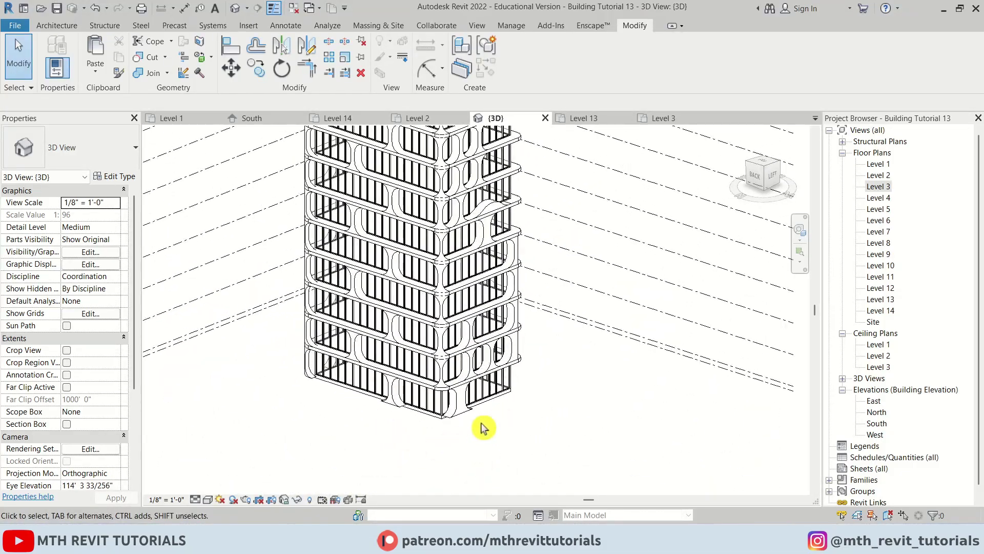
- In the Level 1 plan, start a rectangular floor boundary with a 12' 0" offset
double_click(885, 165)
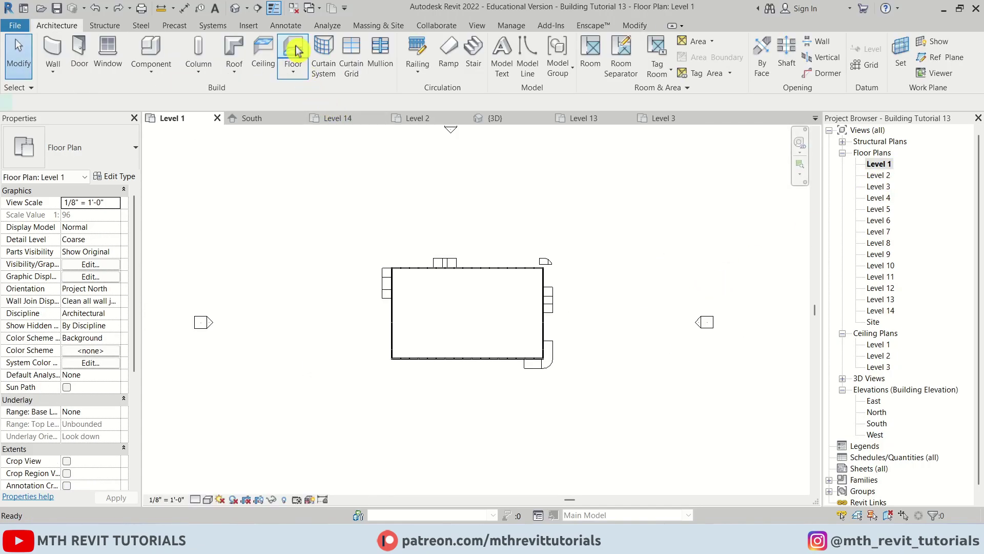
click(294, 50)
click(625, 45)
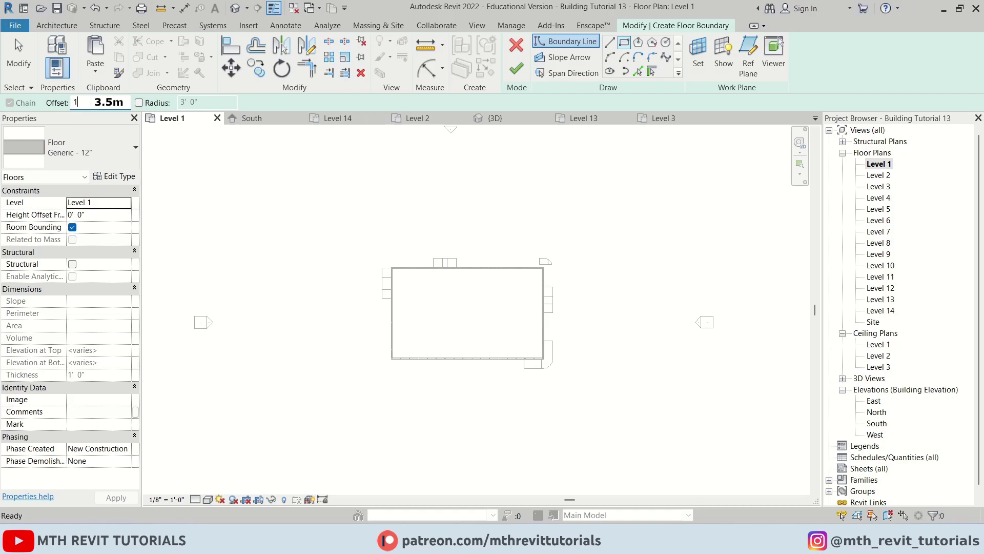
key(Return)
scroll(557, 261, up, 5)
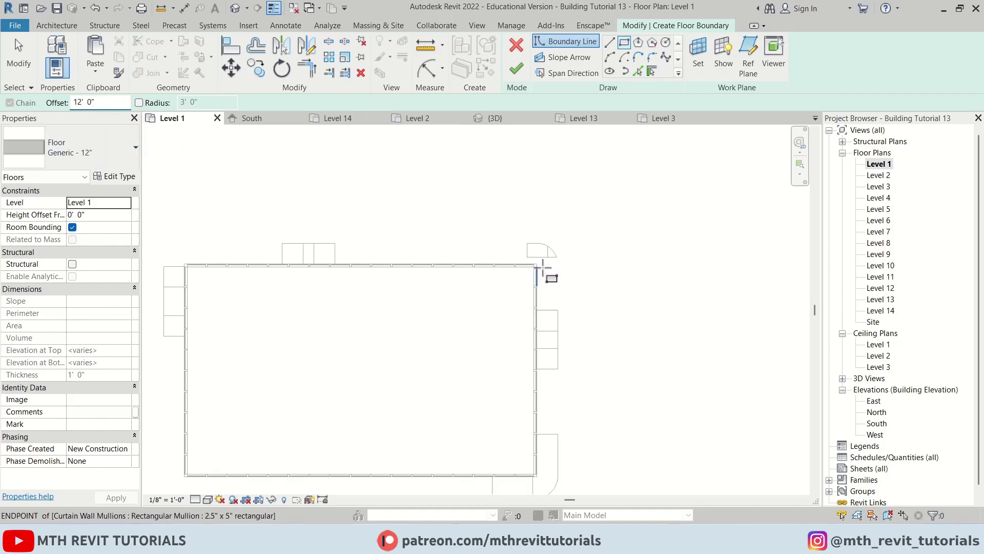
- Draw the offset floor rectangle around the tower footprint between opposite building corners and finish the floor
click(517, 254)
scroll(641, 211, down, 5)
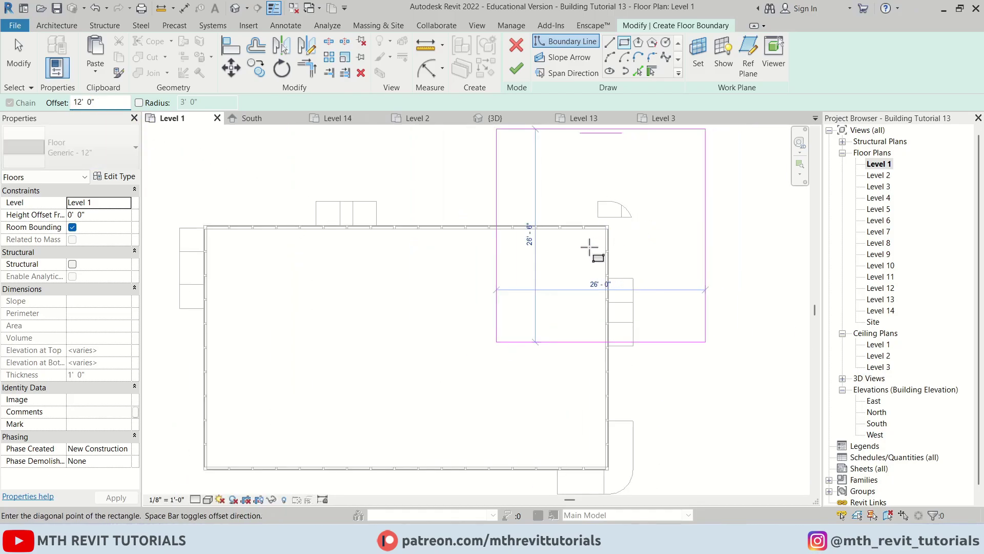
scroll(370, 378, up, 4)
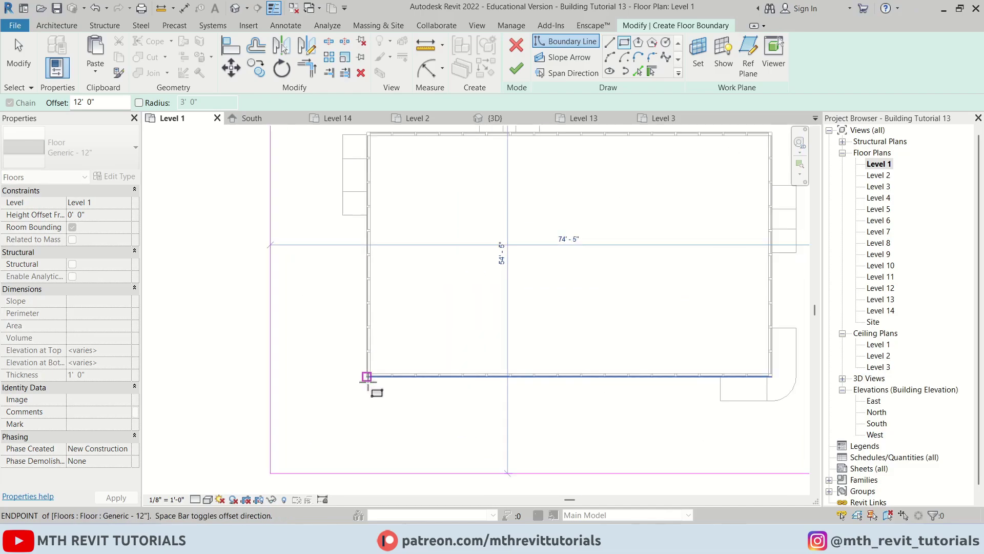
click(366, 374)
scroll(366, 374, down, 4)
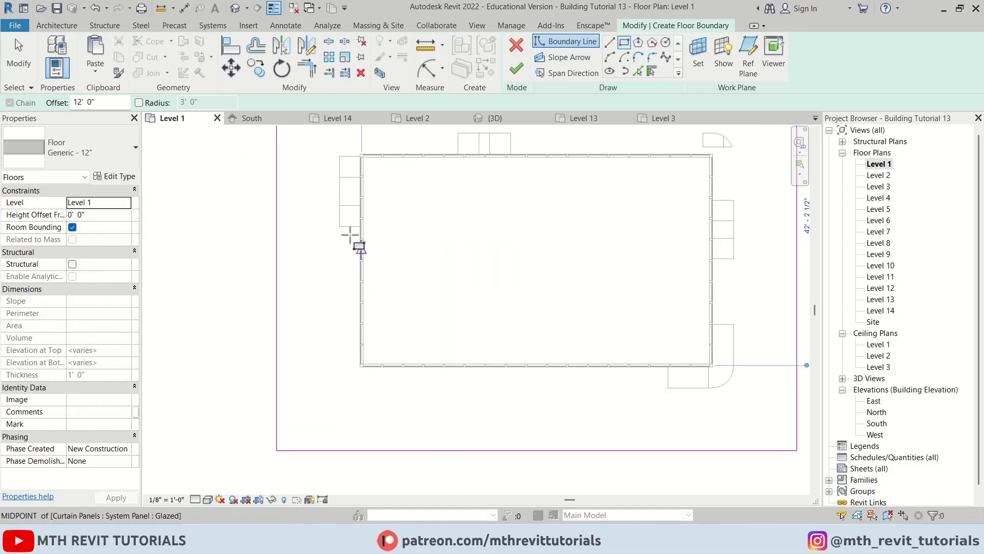
key(Escape)
click(525, 76)
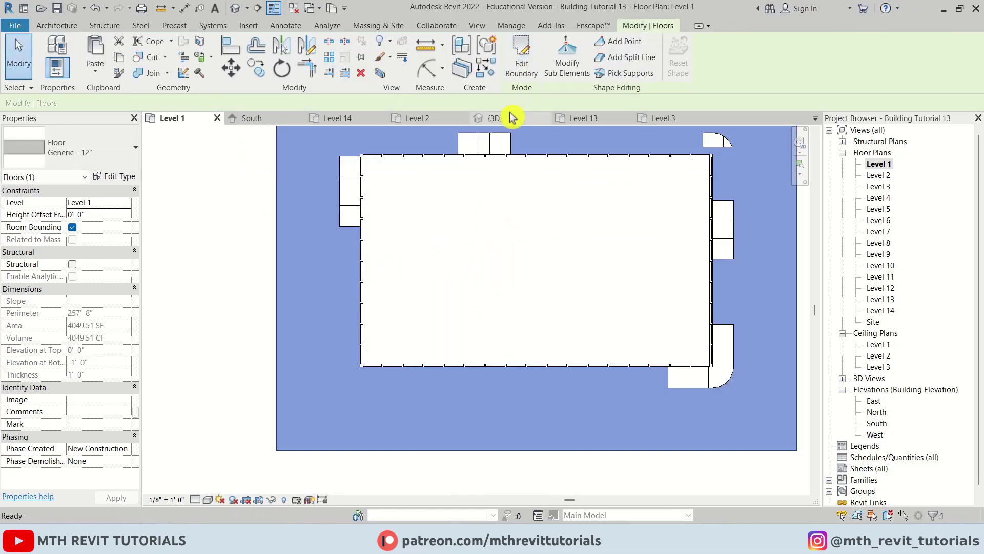
- In the 3D view, duplicate the new floor's type as Generic - 18" and set its structure layer thickness to 1' 6"
click(508, 118)
scroll(397, 346, up, 5)
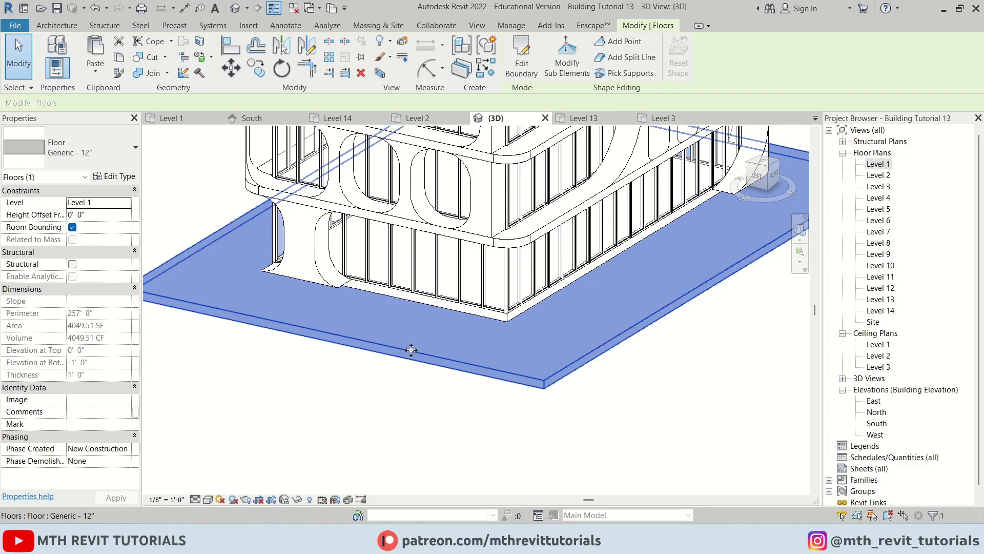
click(126, 177)
click(623, 147)
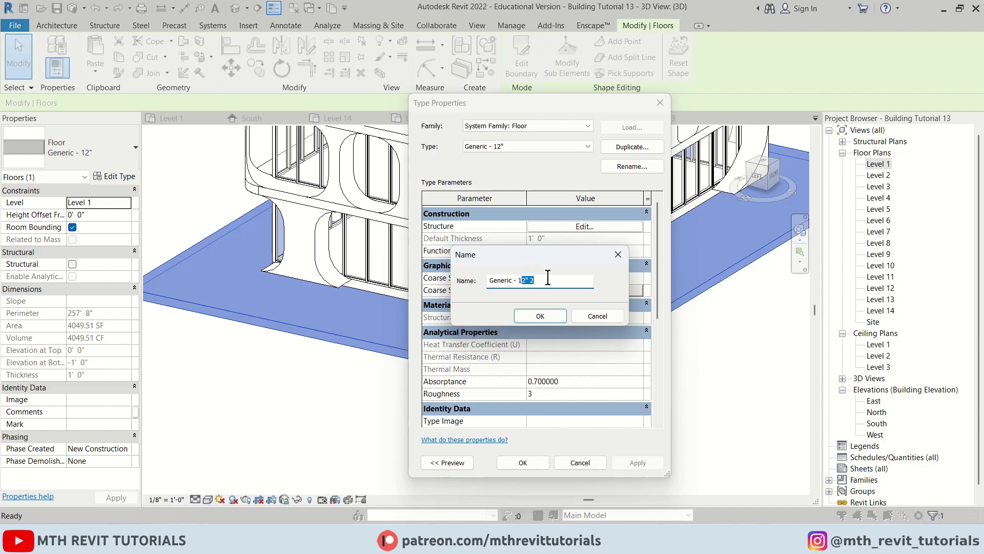
click(552, 316)
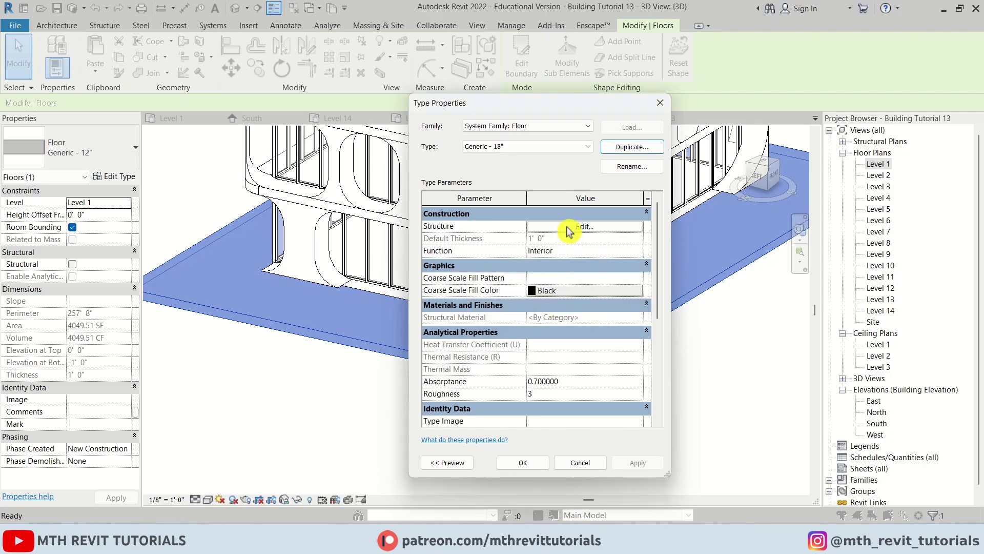
click(569, 228)
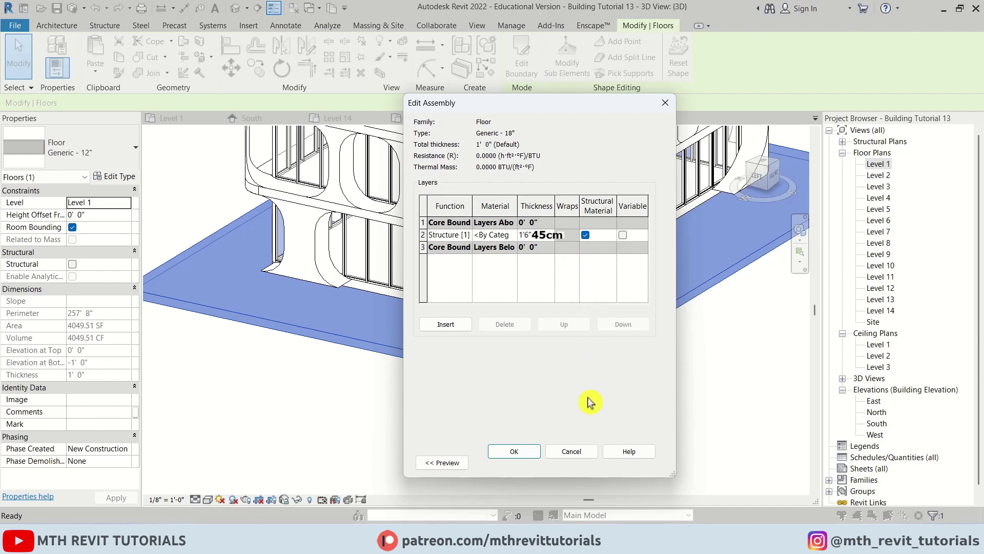
click(532, 453)
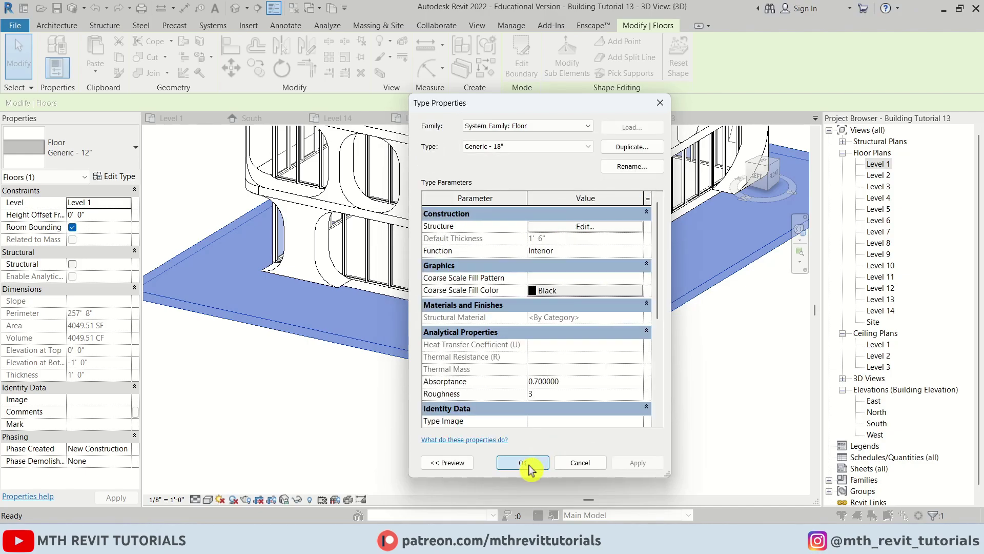
click(523, 463)
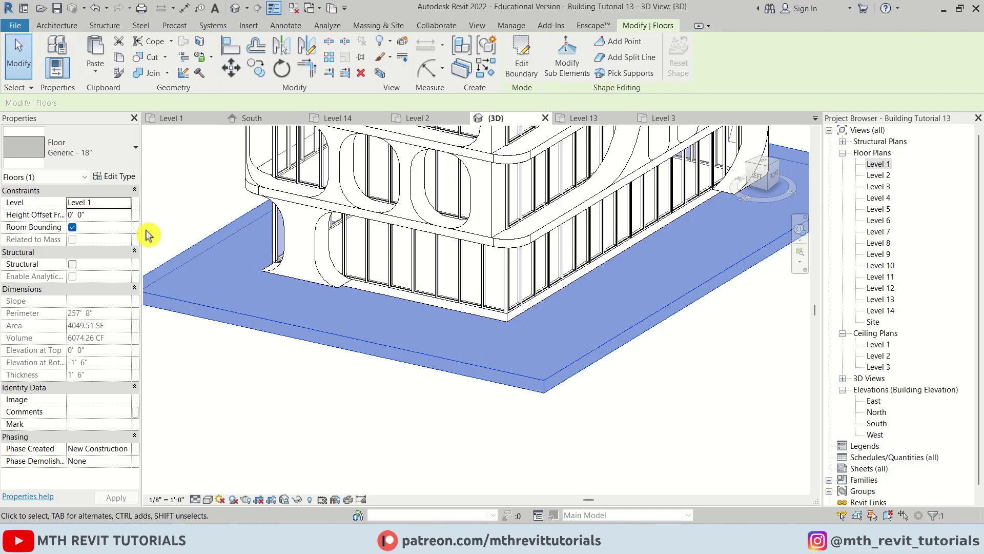
- Set the base floor's level to Level 2 and accept the overlap
click(126, 203)
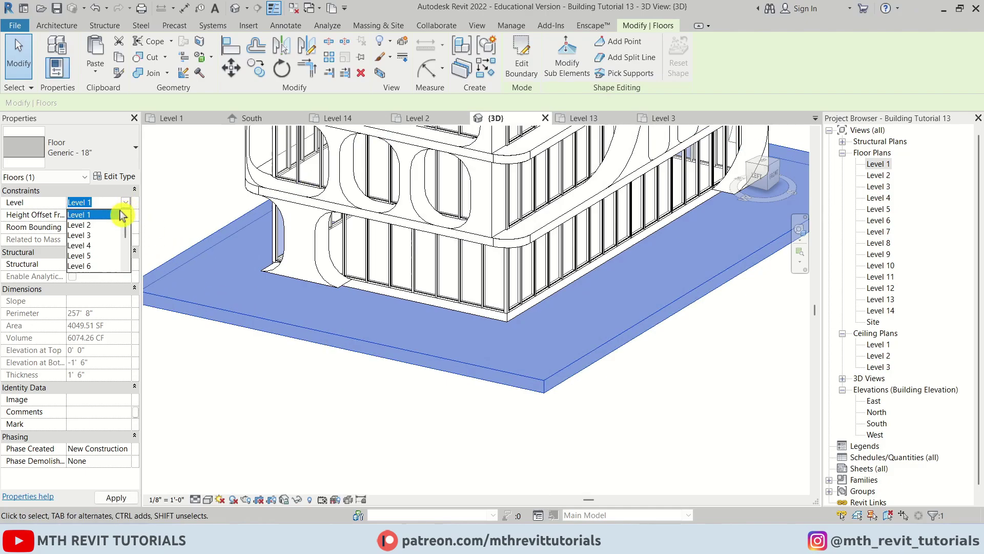
click(92, 226)
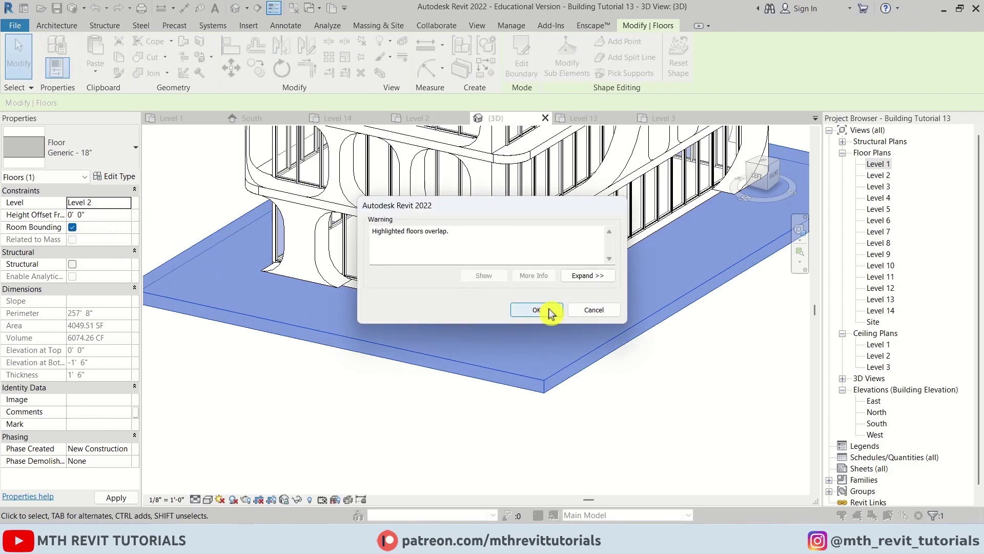
click(536, 309)
- Edit the base floor's boundary in the Level 1 plan, adding an inner rectangle around the tower footprint, and finish the edit
shift+middle_drag(500, 402, 481, 418)
scroll(487, 333, up, 2)
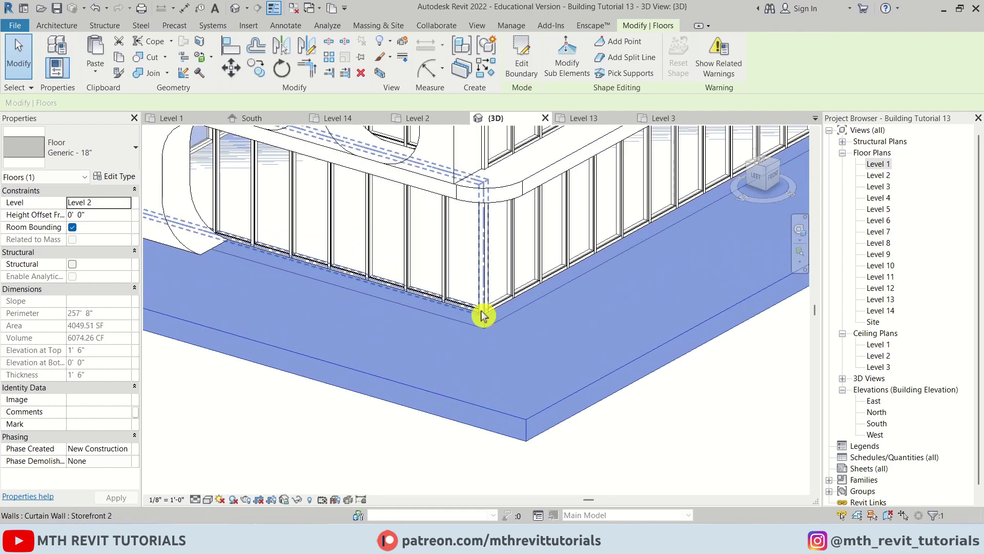
click(524, 74)
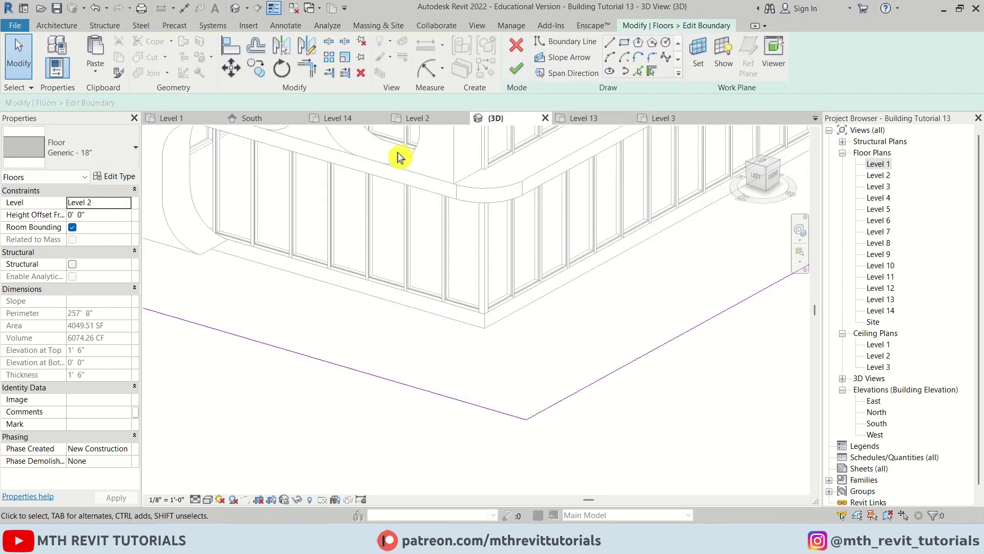
click(185, 121)
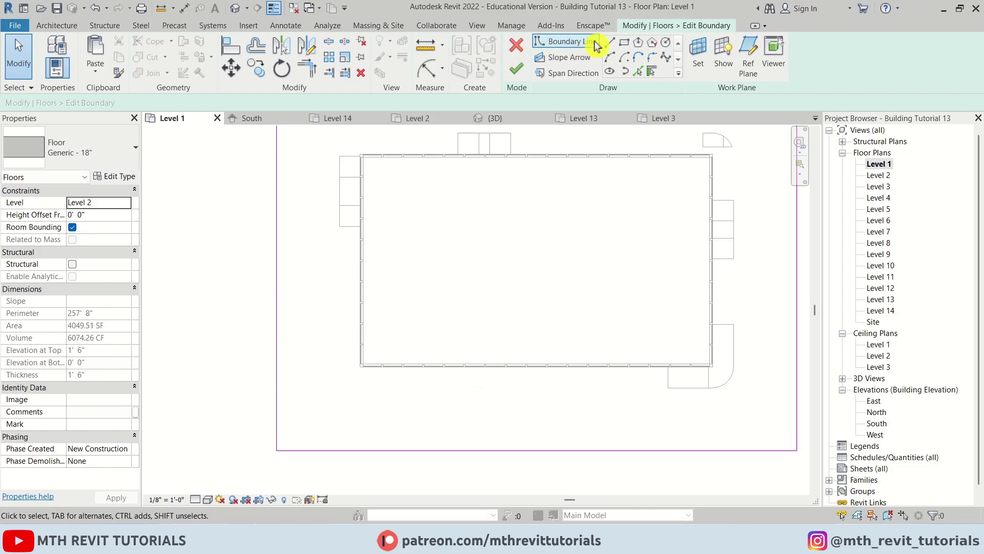
click(625, 47)
scroll(718, 157, up, 3)
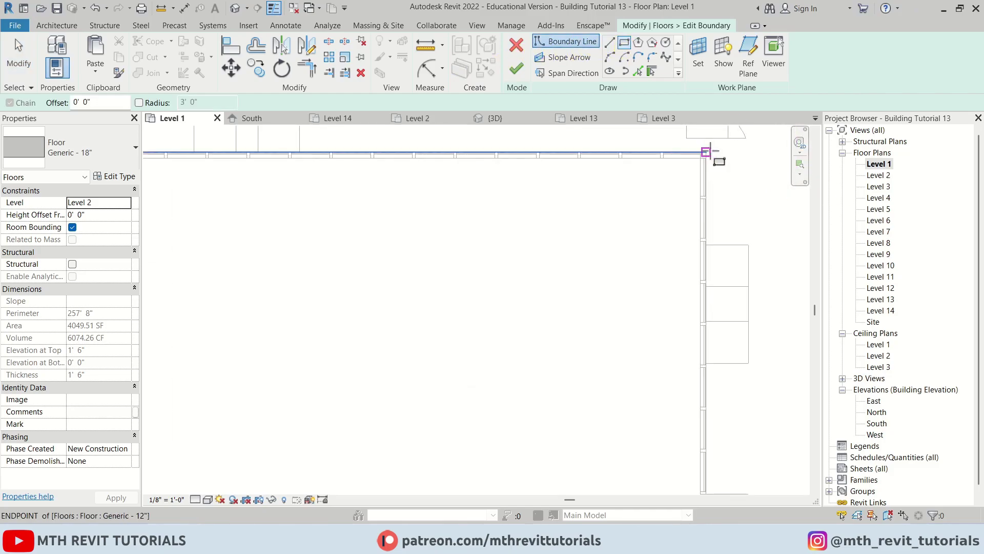
click(708, 152)
scroll(402, 402, down, 3)
scroll(253, 450, up, 3)
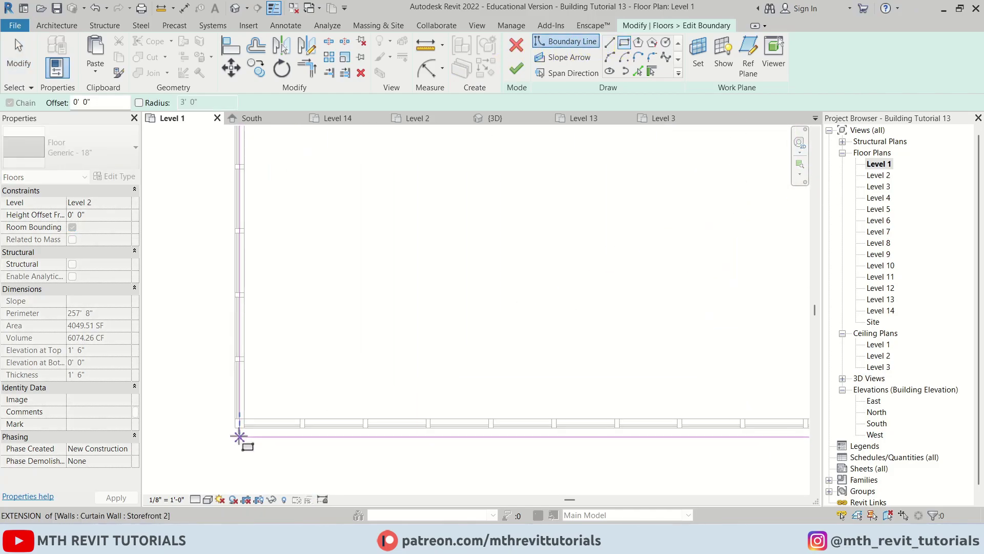
click(234, 428)
scroll(235, 428, down, 4)
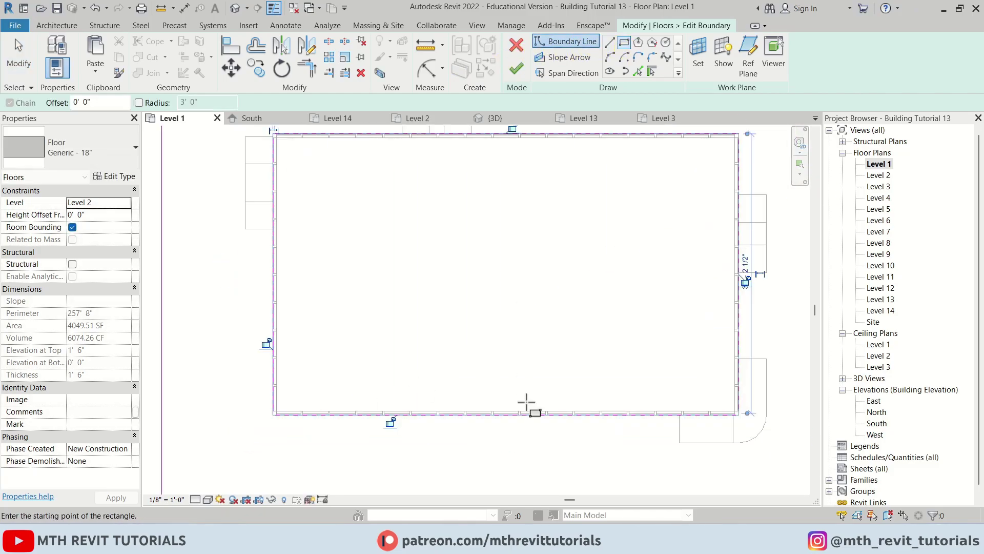
click(519, 72)
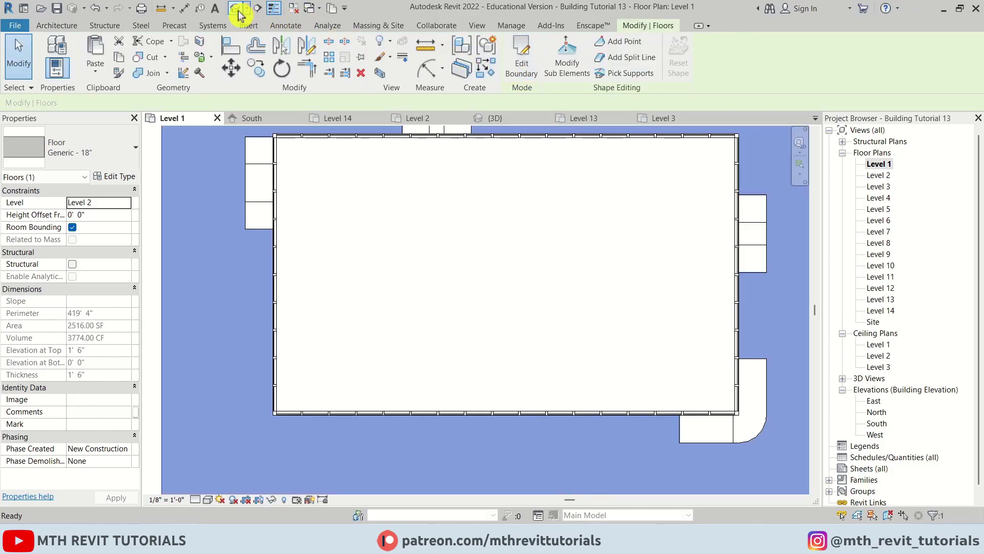
- Examine the base floor and its outer corner around the tower in the 3D view
click(238, 12)
scroll(462, 329, up, 5)
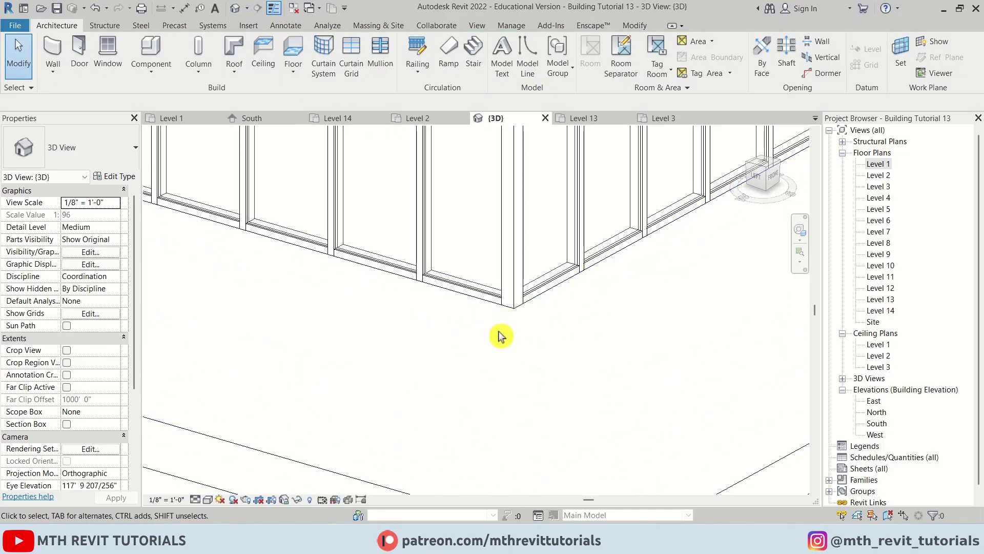
scroll(523, 356, down, 5)
shift+middle_drag(523, 356, 545, 442)
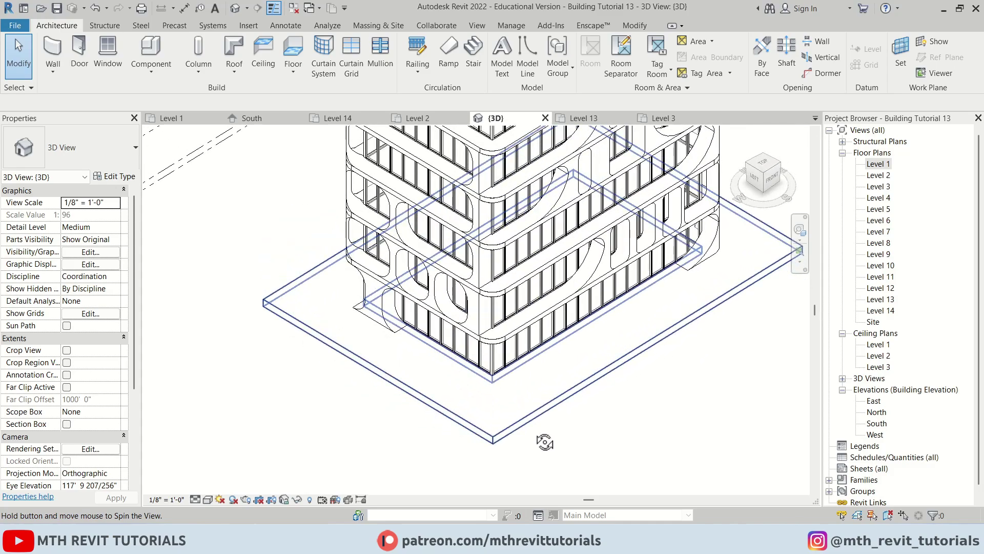
scroll(477, 456, up, 5)
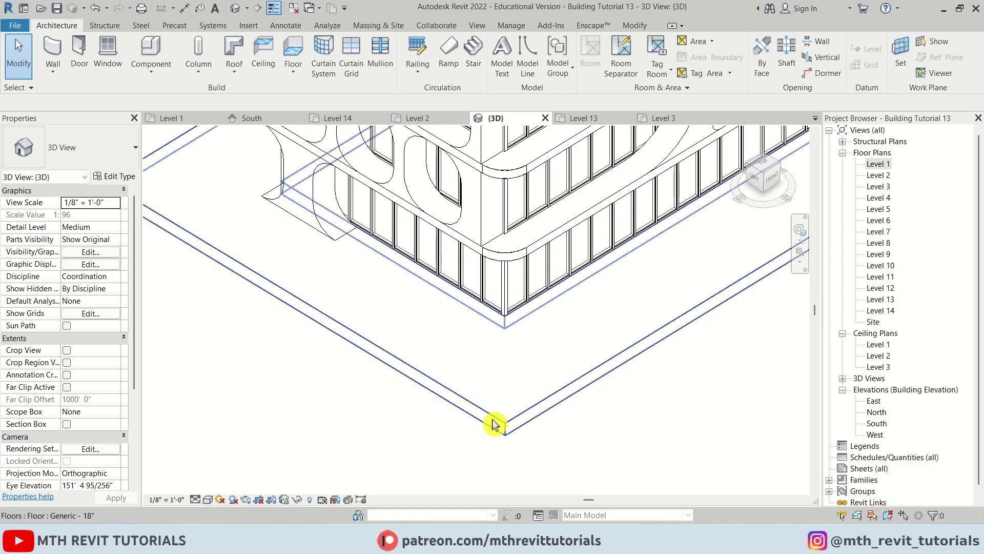
scroll(500, 423, up, 3)
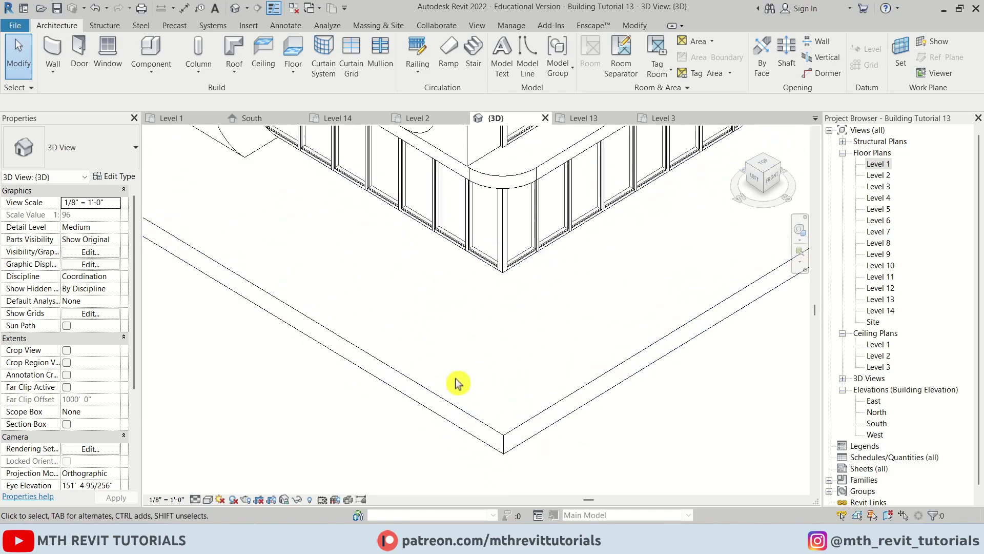
middle_drag(458, 384, 464, 348)
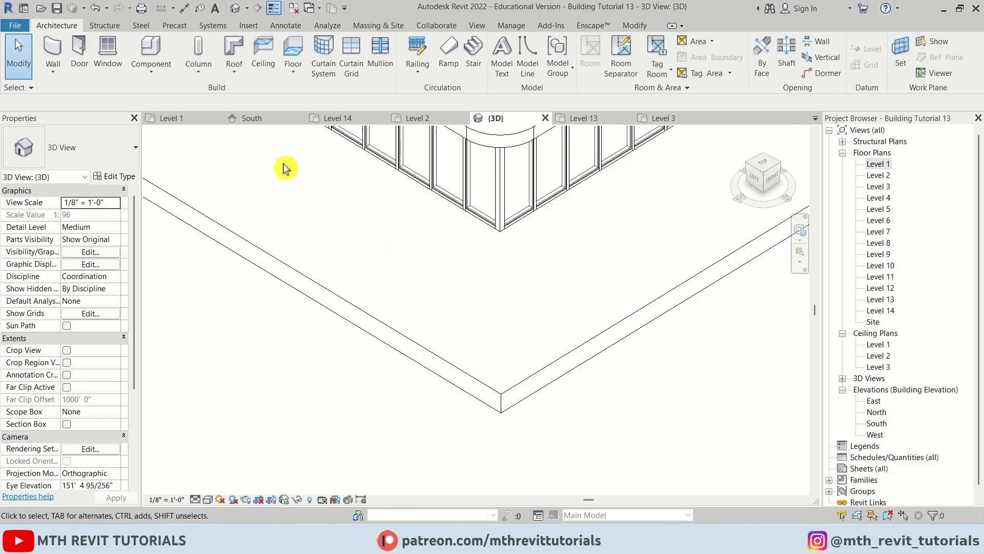
- Start a new in-place model in the Generic Models category and accept its name
click(150, 64)
click(209, 124)
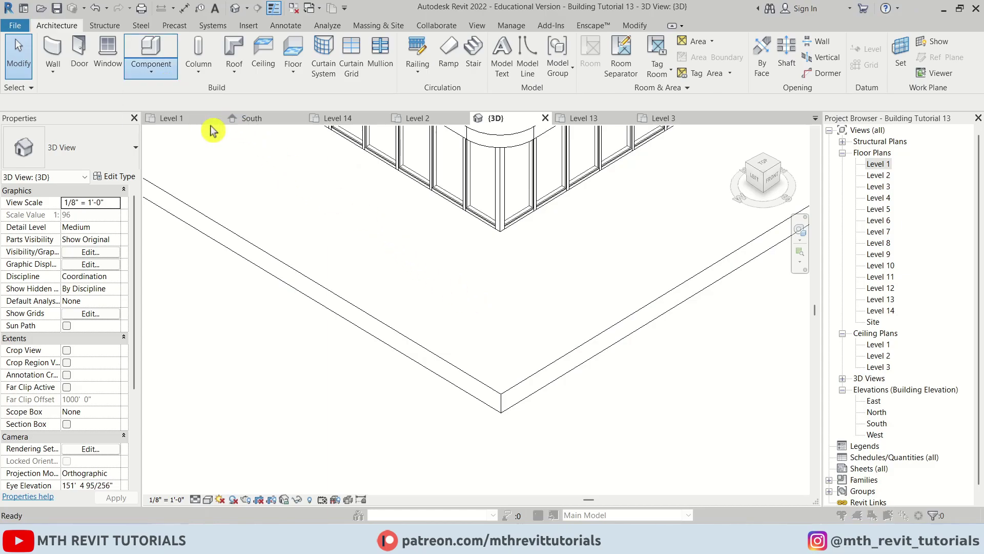
scroll(462, 246, down, 4)
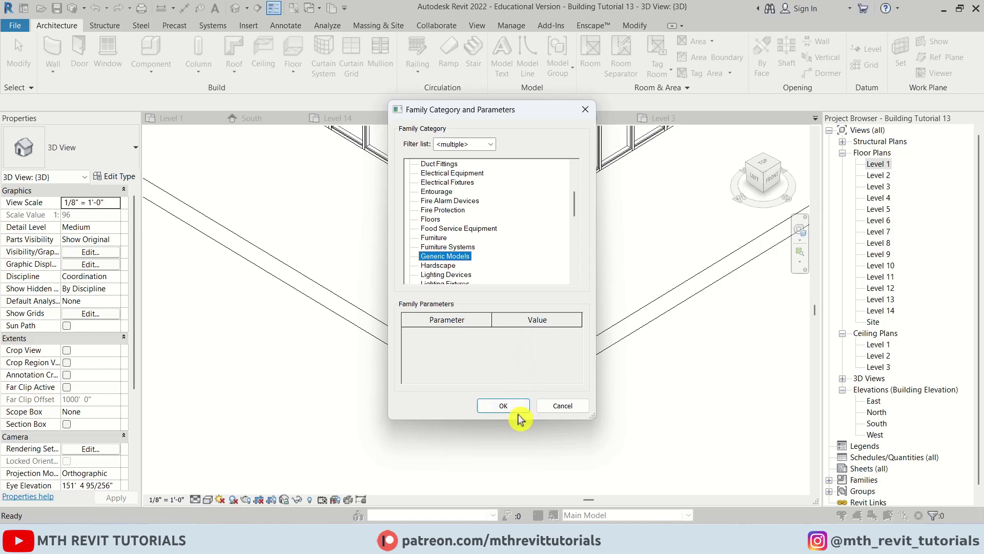
click(503, 405)
click(500, 291)
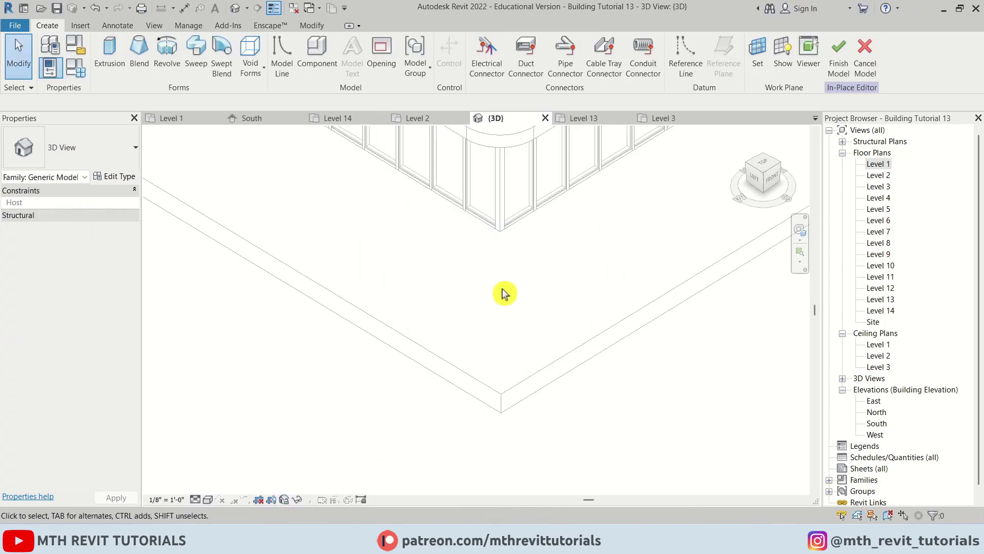
- Start a void extrusion in the Level 1 plan and pick the base floor's two outer edges at its southwest corner as sketch lines
click(172, 118)
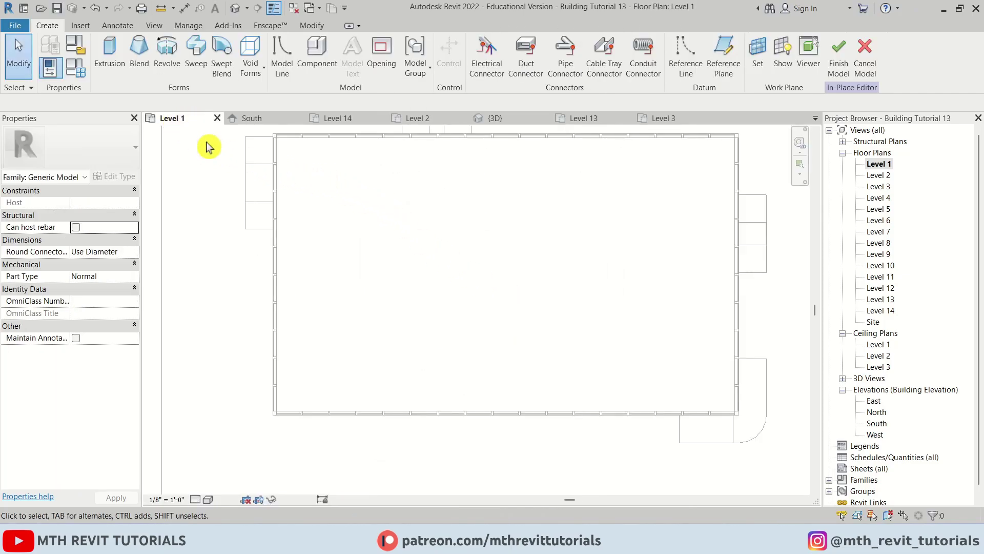
click(249, 82)
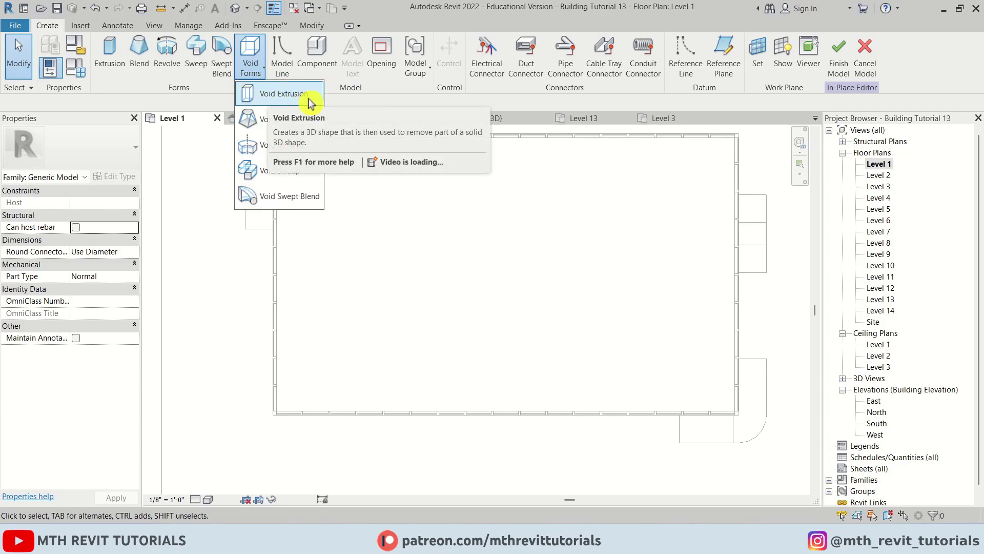
click(307, 99)
scroll(450, 224, down, 2)
scroll(422, 298, up, 1)
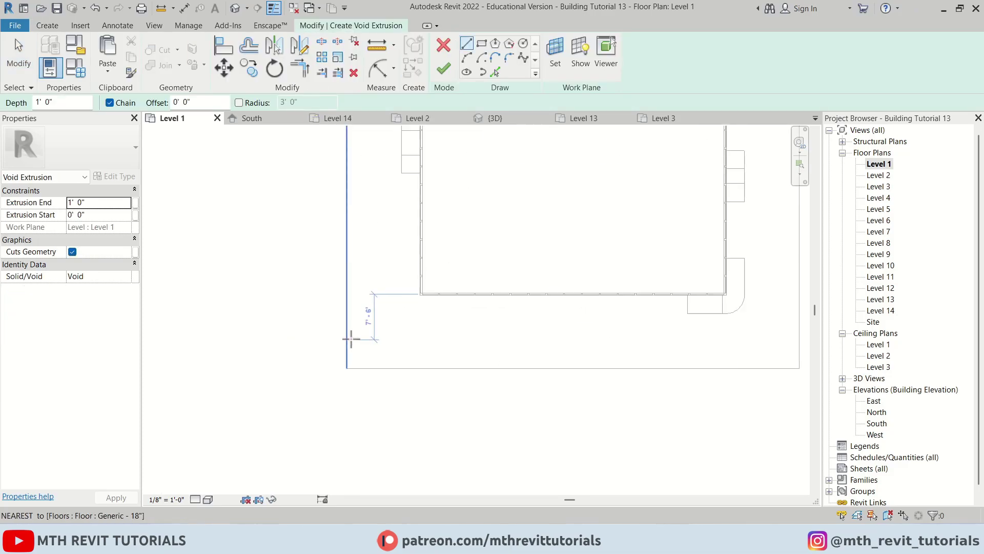
scroll(352, 339, up, 3)
key(Escape)
key(Escape)
click(496, 71)
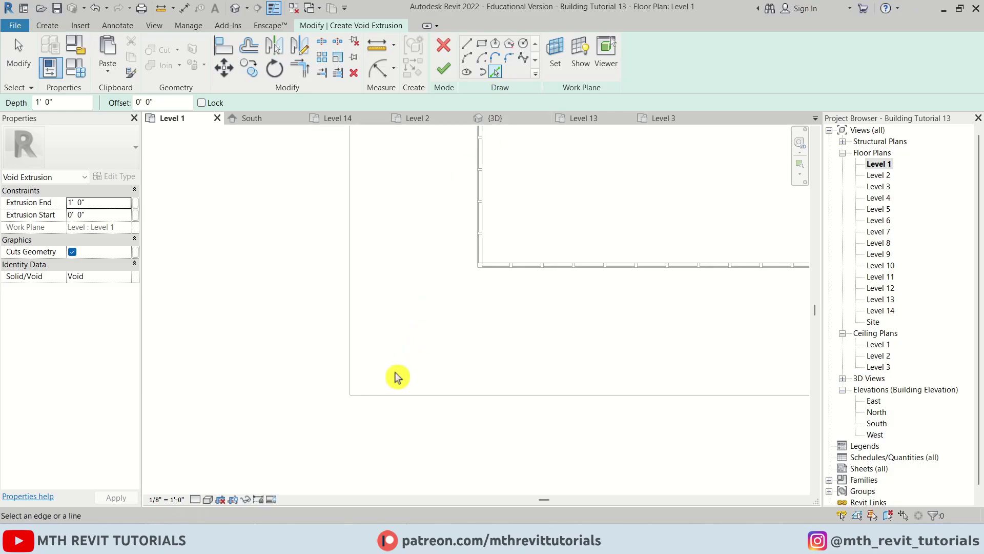
click(387, 395)
click(350, 348)
- Add two more sketch lines offset 5' 0" inward from the base floor's outer edges
scroll(379, 360, up, 2)
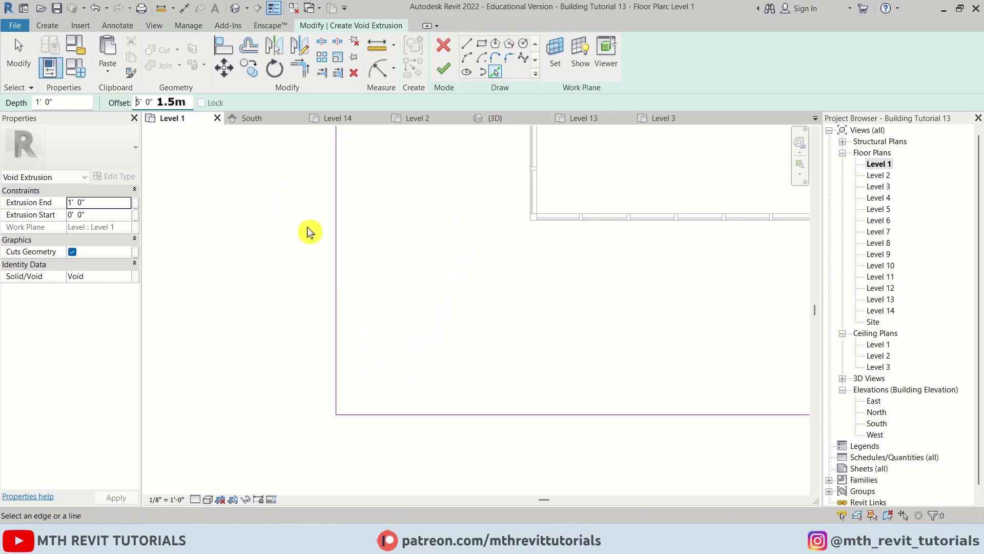
click(342, 310)
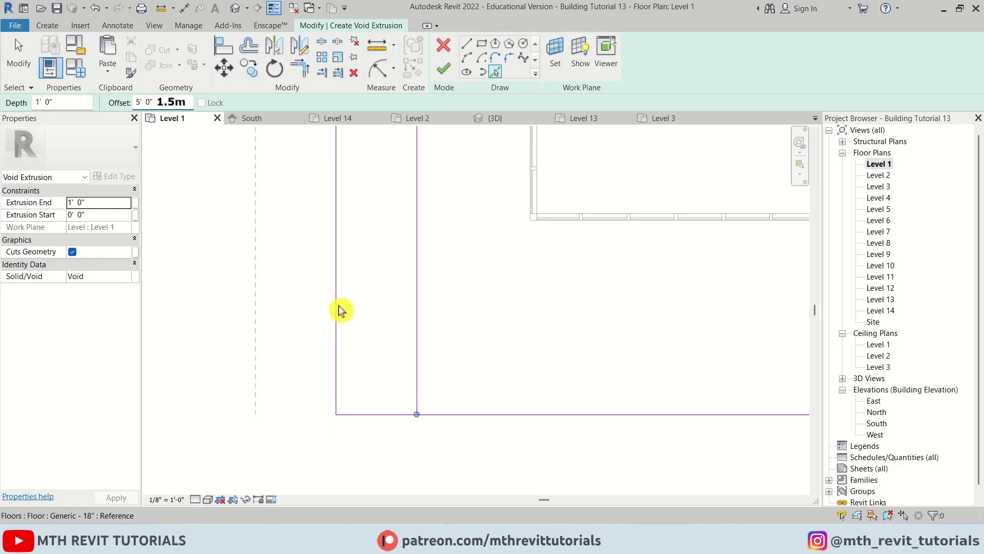
click(456, 415)
key(Escape)
key(Escape)
- Trim the four sketch lines into a closed square at the base floor's corner
key(t)
key(r)
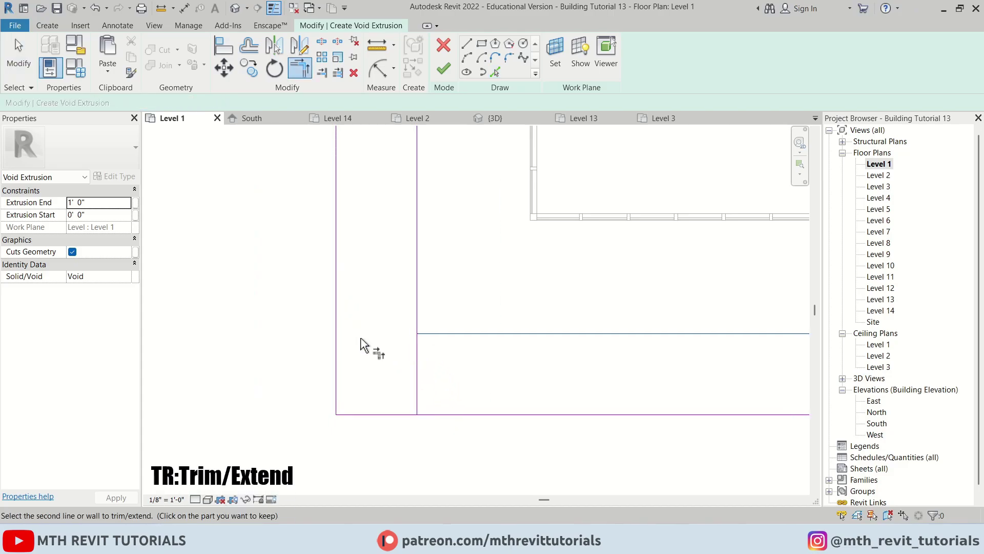
click(336, 346)
click(364, 334)
click(418, 365)
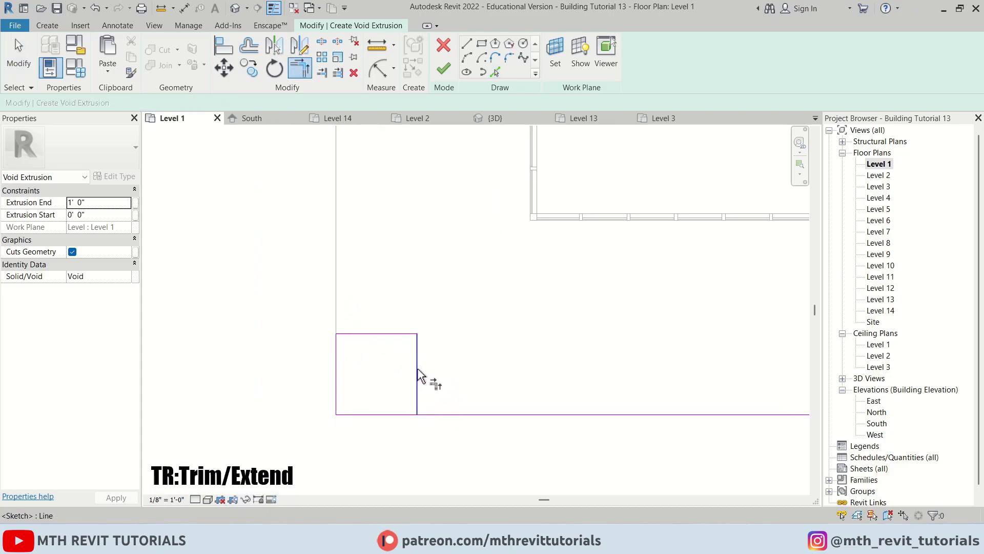
click(417, 373)
click(410, 413)
key(Escape)
mouse_move(272, 302)
mouse_down()
mouse_move(424, 395)
mouse_move(505, 472)
mouse_up()
scroll(359, 384, up, 1)
click(369, 379)
scroll(372, 380, up, 1)
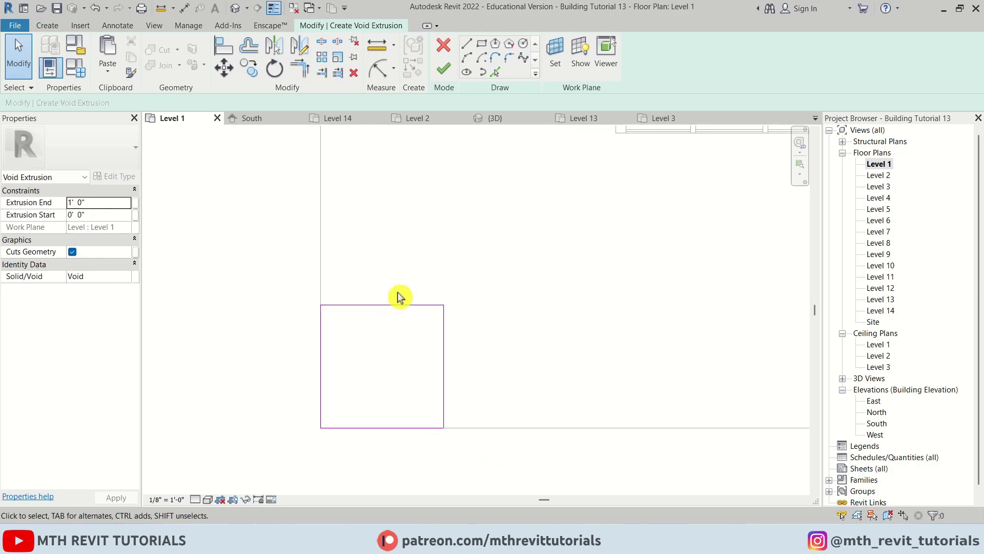
- Draw a 5' 0" radius quarter arc between the square's opposite corners, bulging toward the floor's outer corner
click(467, 58)
scroll(354, 231, up, 1)
click(319, 316)
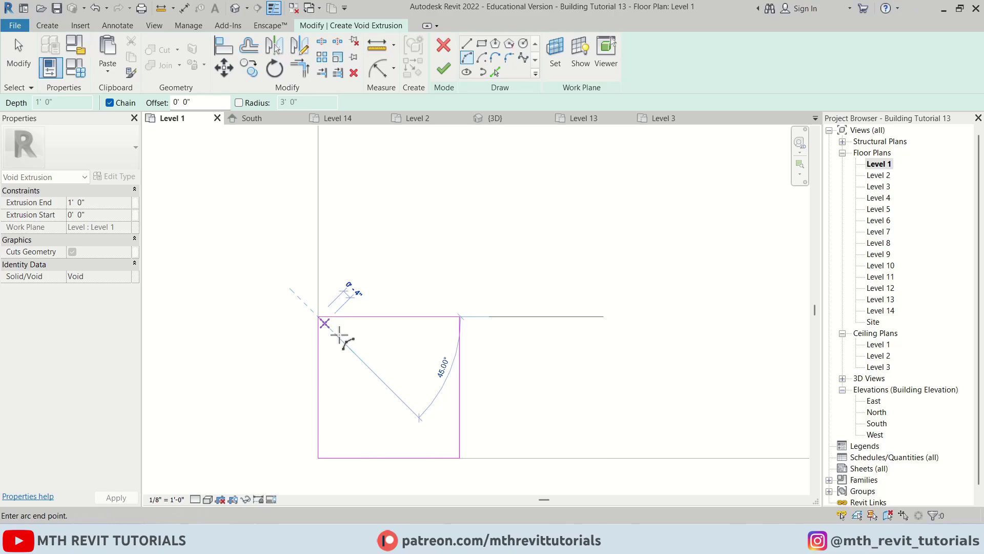
click(460, 457)
click(359, 420)
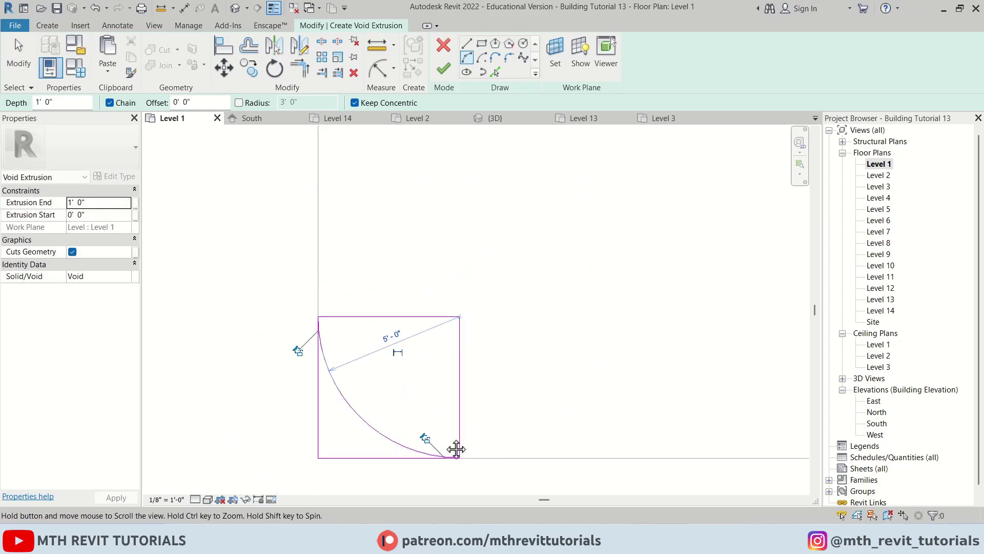
- Delete the two inner sides of the sketched square
middle_drag(457, 449, 483, 358)
key(Escape)
key(Escape)
drag(545, 183, 475, 253)
key(Delete)
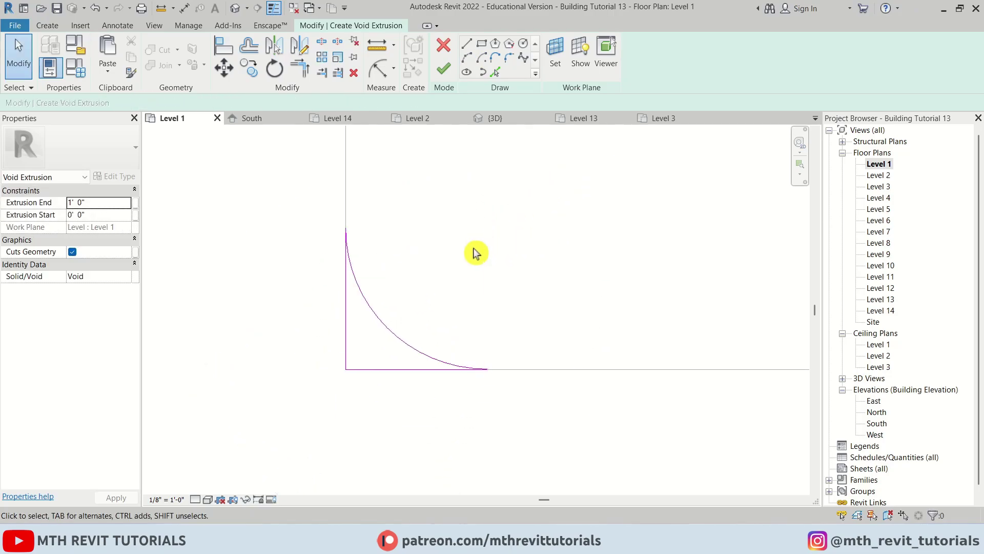
- Replace the two corner lines with an L-shaped outline about 11" outside the floor edges, closed onto the arc's ends, and finish the void
click(466, 45)
click(487, 369)
click(487, 397)
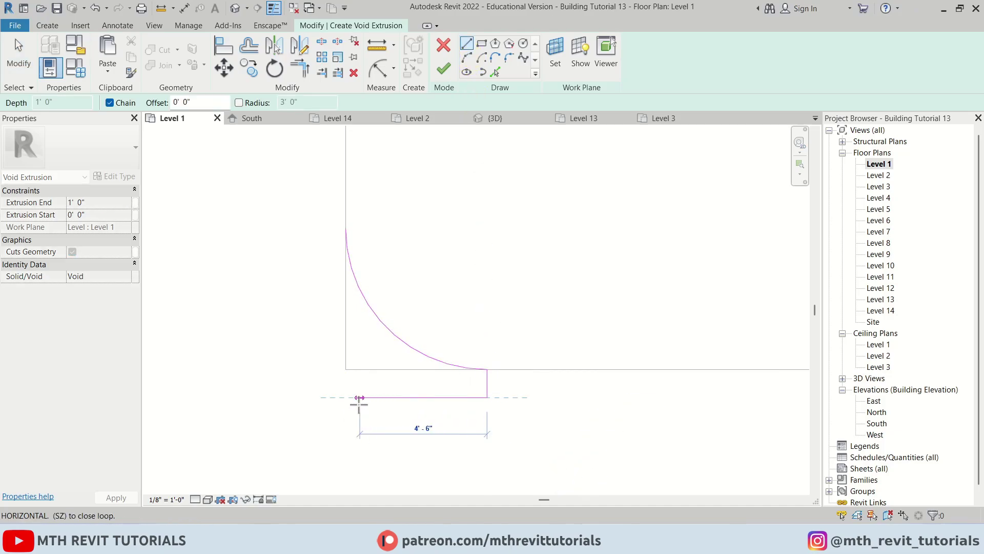
click(320, 397)
click(319, 228)
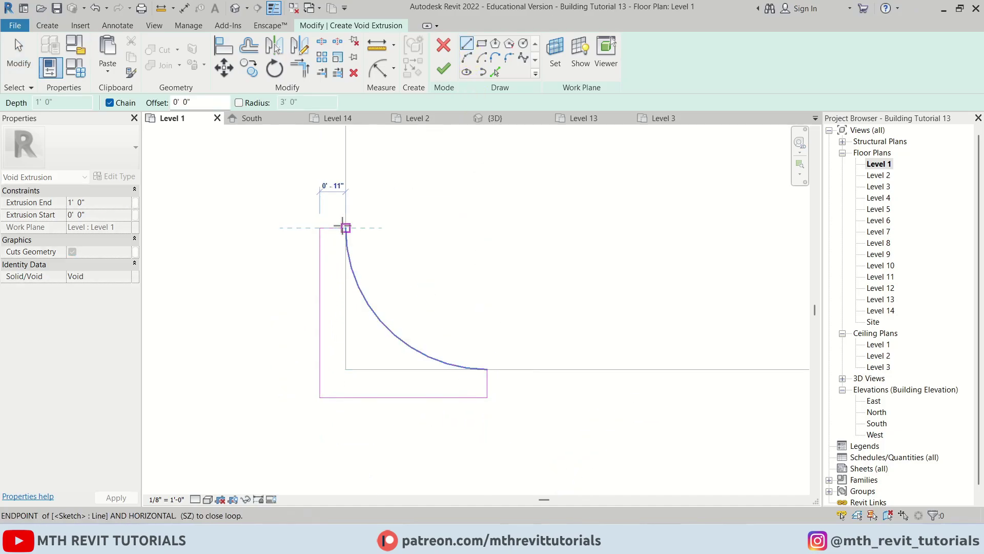
click(346, 227)
key(Escape)
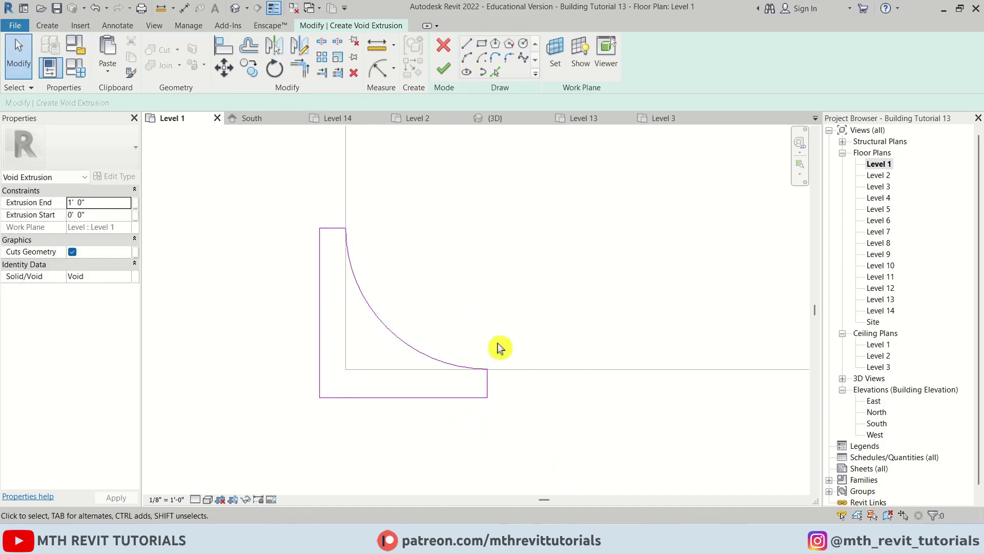
click(442, 70)
- In the 3D view, set the corner void's extrusion end to 6"
click(250, 15)
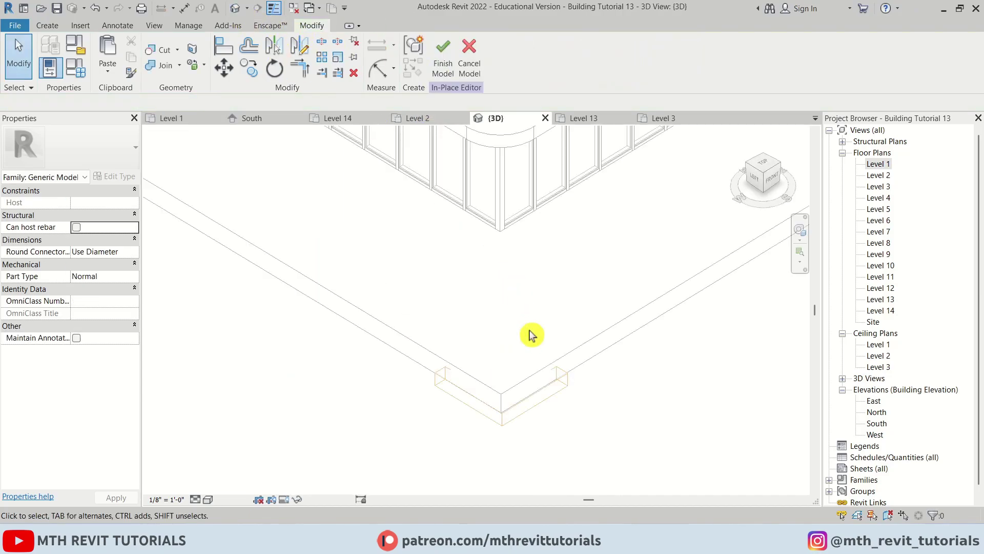
click(508, 420)
shift+middle_drag(507, 420, 574, 420)
click(99, 199)
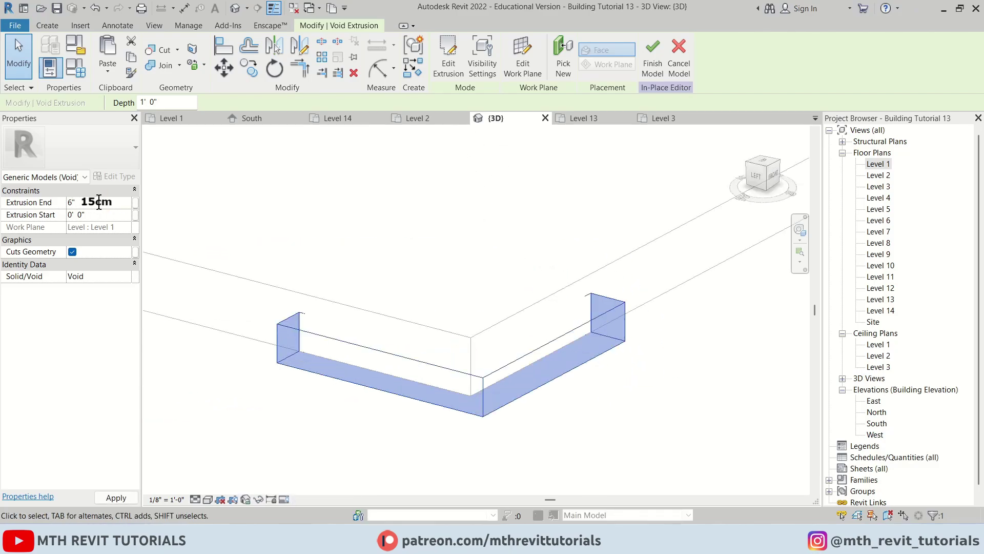
click(429, 449)
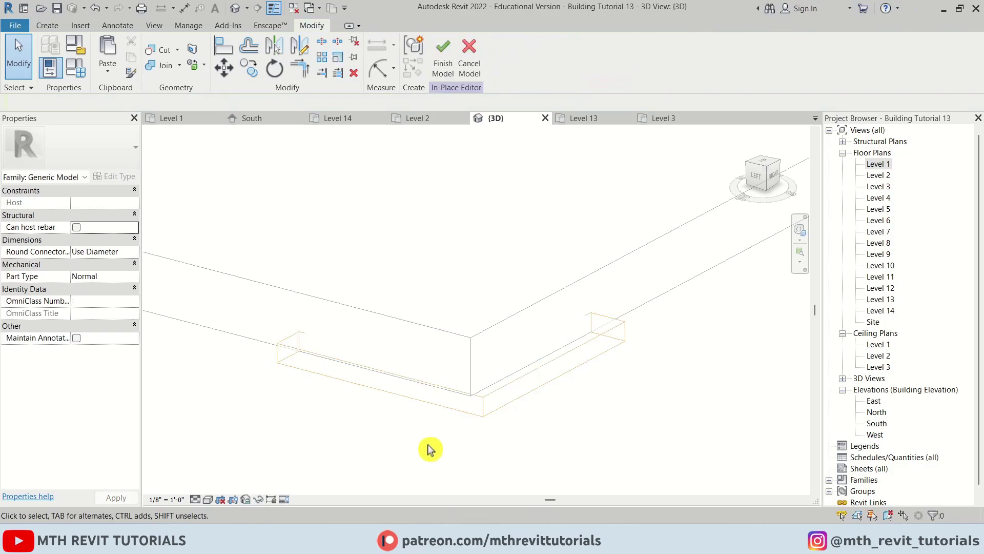
- Cut the base floor with the corner void extrusion
click(156, 55)
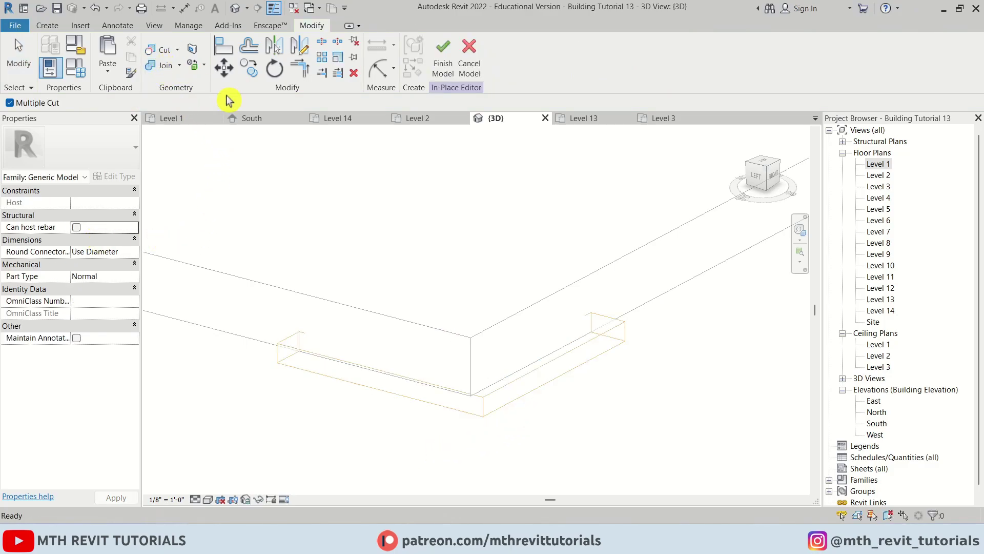
click(544, 364)
click(534, 308)
key(Escape)
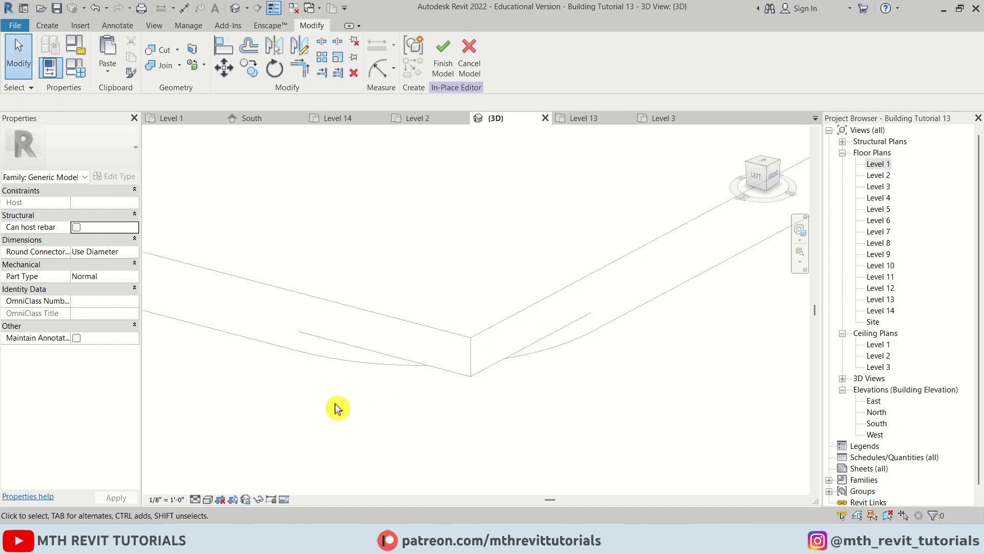
- Examine the rounded corner cut of the base slab in Shaded style, then return to Hidden Line
key(s)
key(d)
mouse_move(464, 416)
shift+middle_down()
mouse_move(456, 424)
mouse_move(516, 362)
shift+middle_up()
shift+middle_drag(446, 369, 684, 305)
key(h)
key(l)
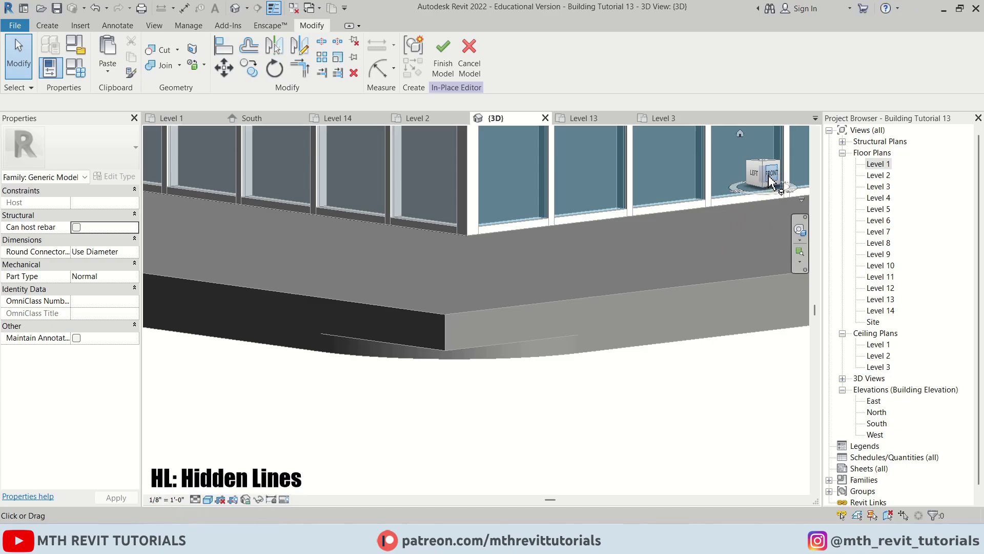
- Facing the model from the front, dissociate the corner void extrusion from its Level 1 work plane
click(770, 175)
scroll(451, 417, up, 5)
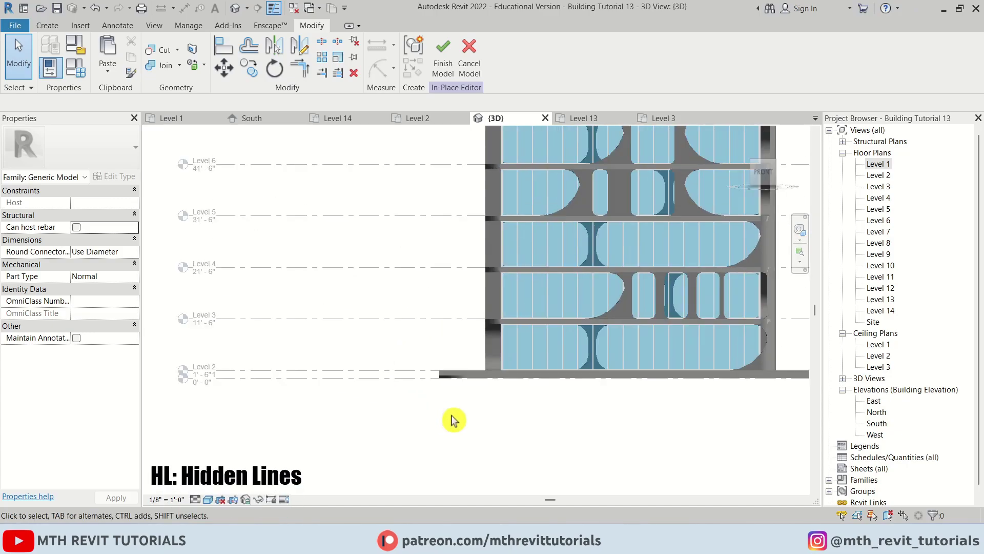
scroll(451, 346, up, 4)
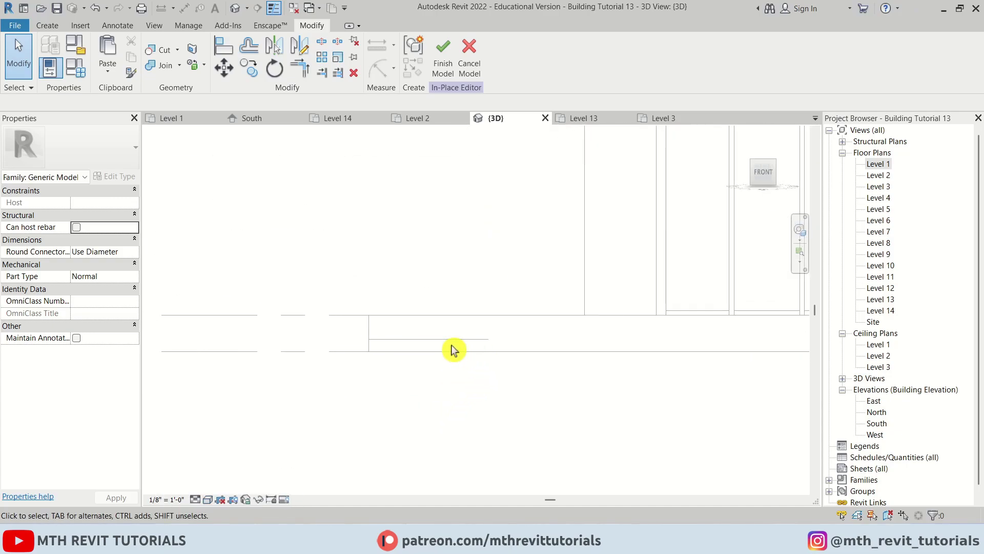
click(410, 338)
click(248, 68)
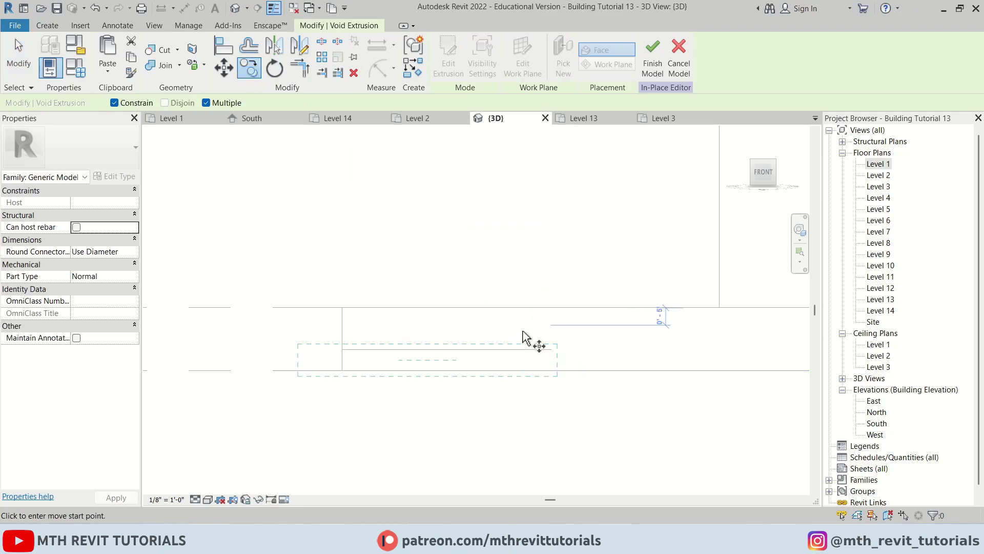
key(Escape)
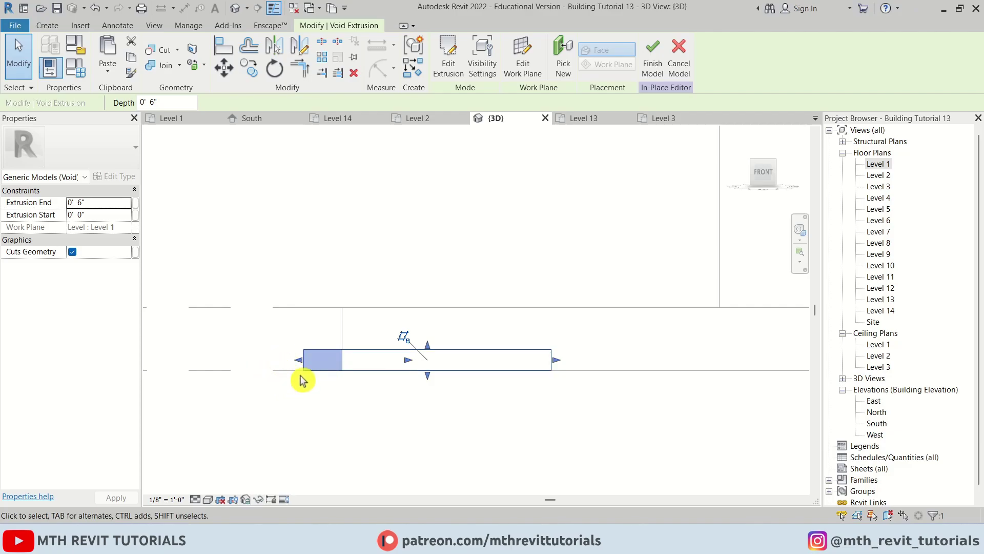
click(532, 72)
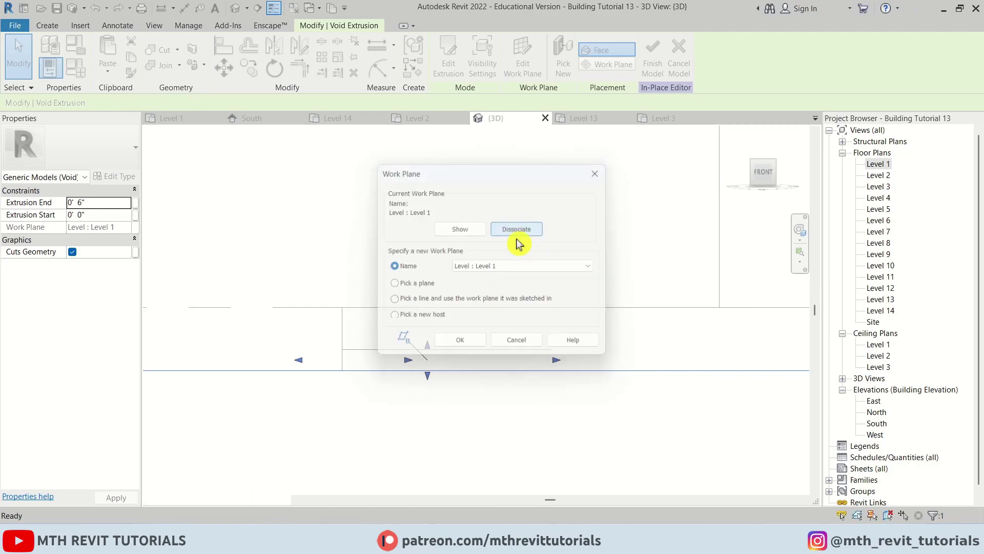
click(519, 236)
- Copy the corner void 6" straight up so the copy sits directly on the original
click(249, 78)
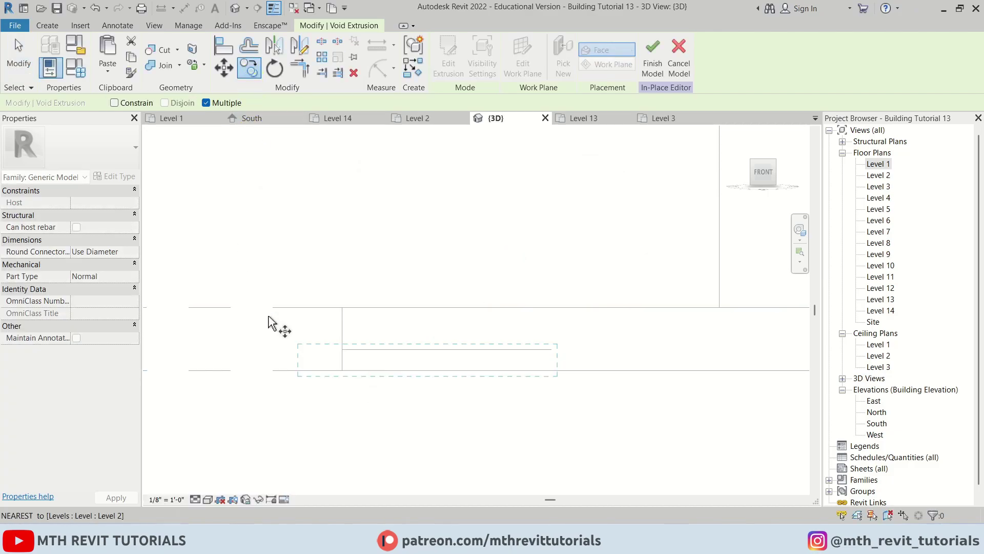
click(342, 370)
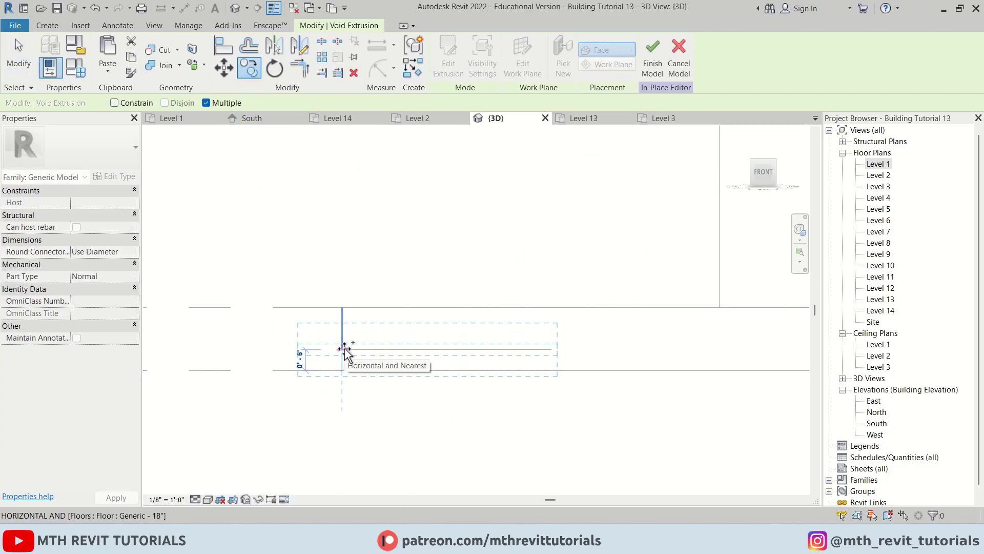
click(343, 349)
key(Escape)
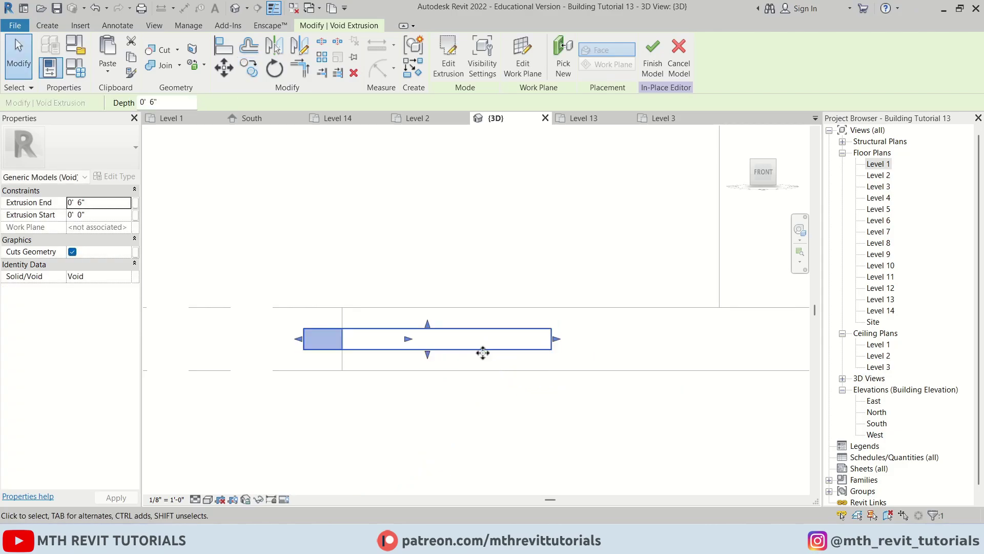
- Edit the copied void's sketch and add a copy of its arc offset 1' toward the inside of the floor
shift+middle_drag(483, 353, 525, 451)
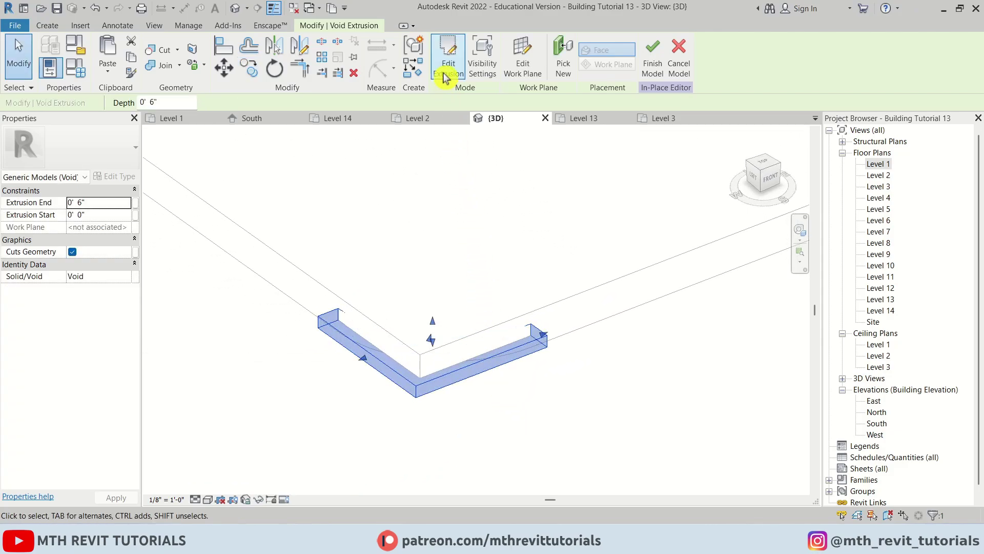
click(445, 72)
mouse_move(424, 257)
shift+middle_down()
mouse_move(433, 407)
mouse_move(385, 432)
shift+middle_up()
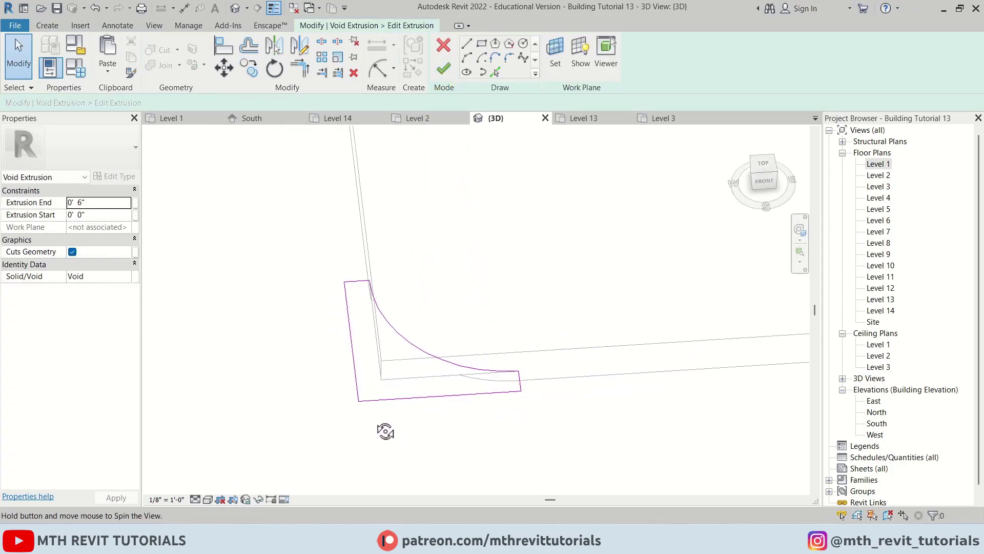
scroll(452, 315, up, 2)
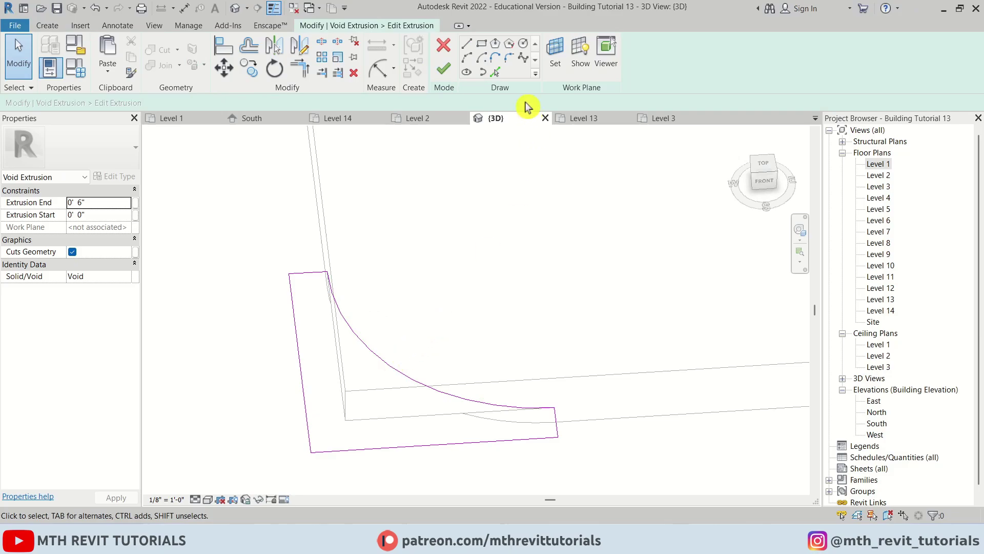
click(495, 72)
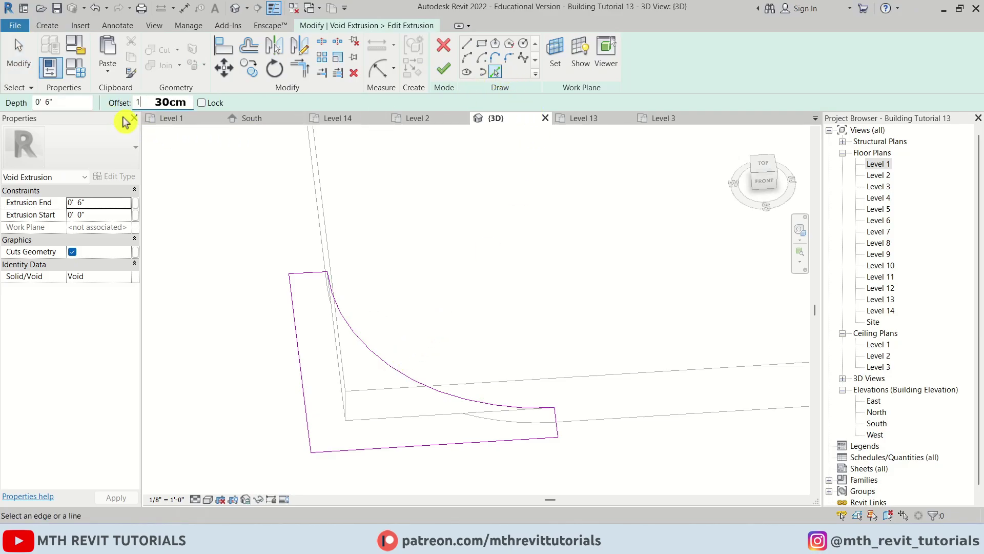
text(1)
key(Return)
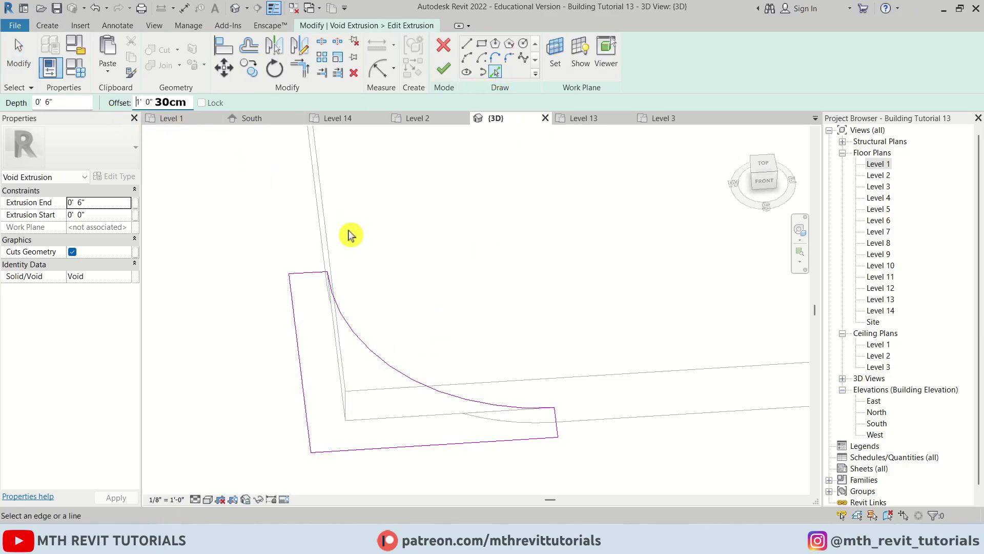
click(382, 363)
key(Escape)
- Trim the void's two short end lines to the new arc, delete the old arc and finish the sketch
key(t)
key(r)
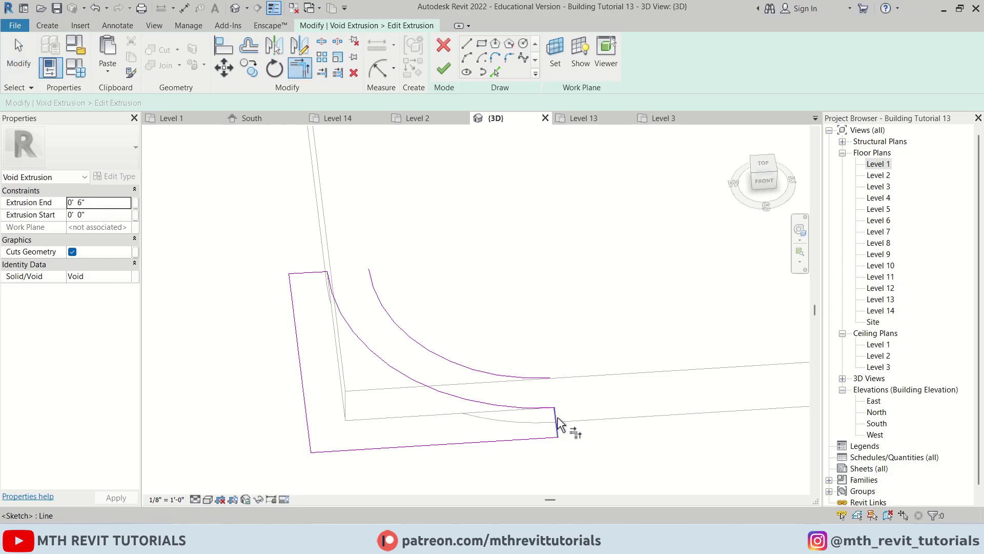
click(559, 424)
click(512, 373)
click(373, 287)
click(315, 273)
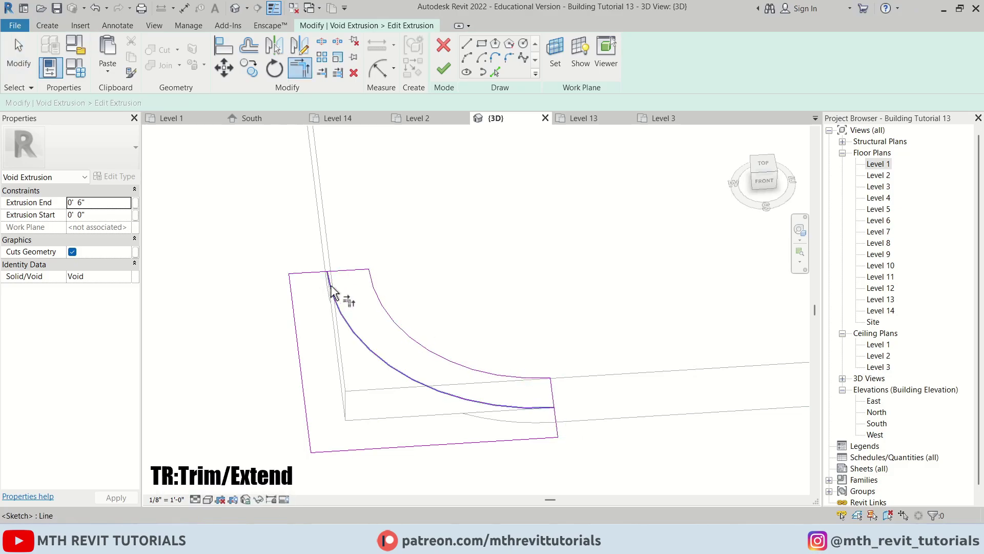
key(Escape)
click(359, 330)
key(Delete)
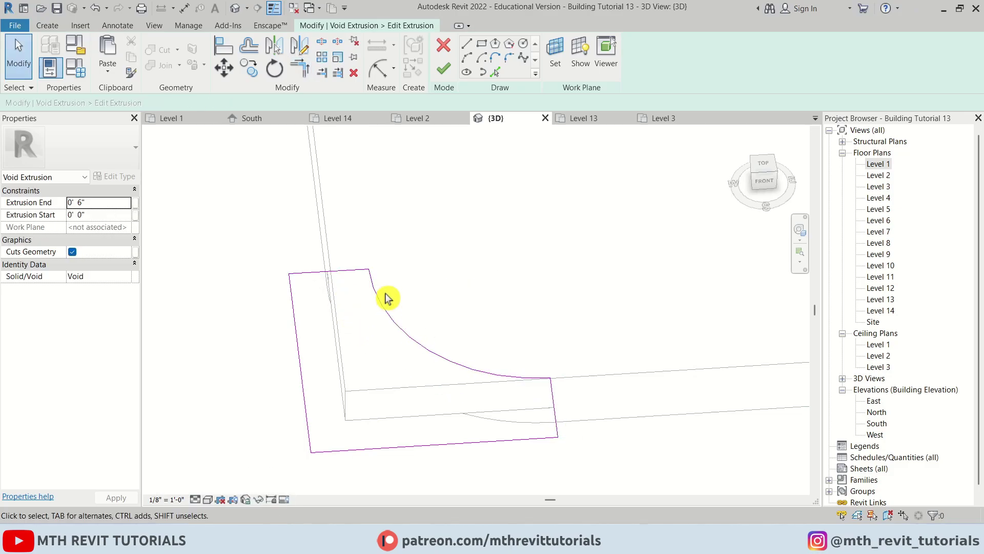
click(442, 71)
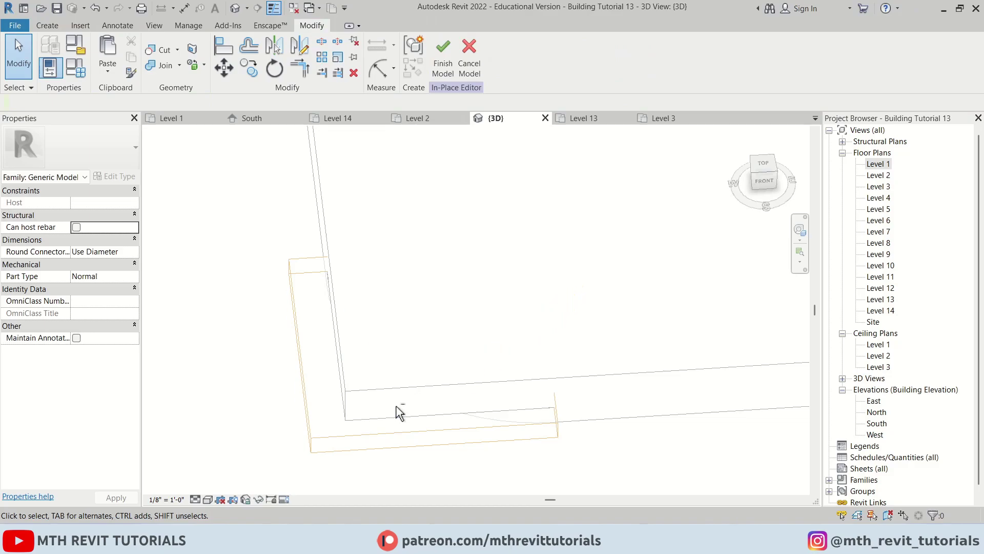
- Cut the base floor with the enlarged second corner void
shift+middle_drag(400, 412, 512, 352)
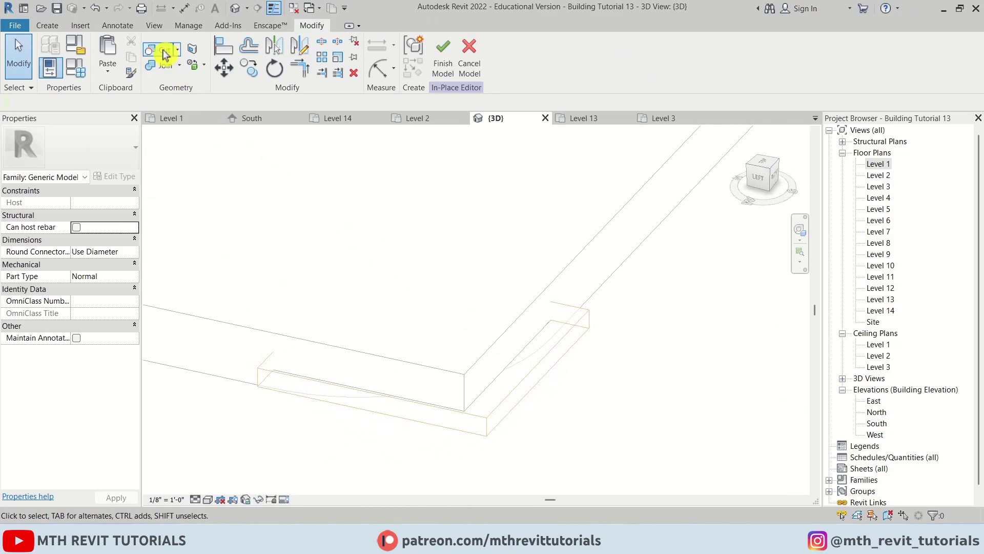
click(164, 54)
click(557, 310)
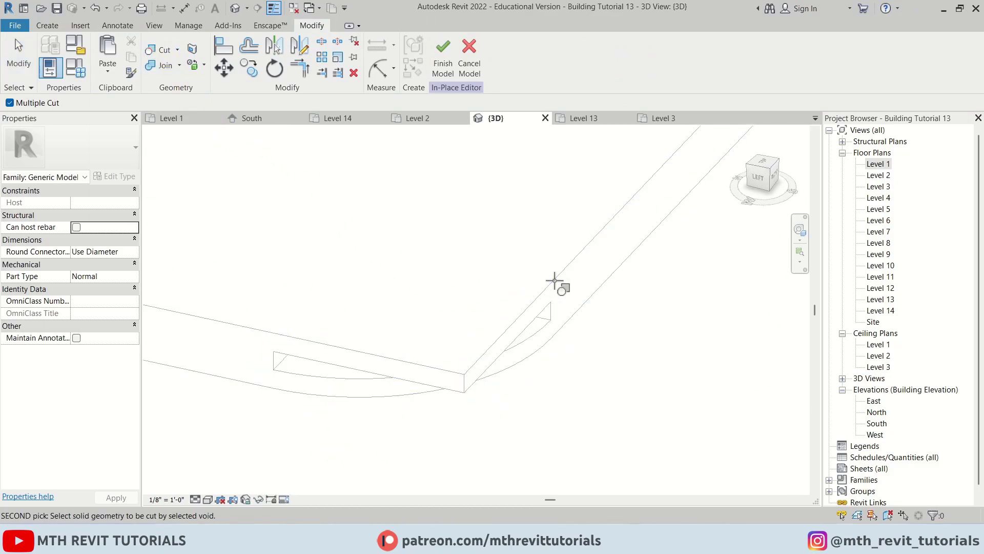
key(Escape)
- Copy the second corner void straight up to form the third, topmost step
shift+middle_drag(590, 365, 442, 432)
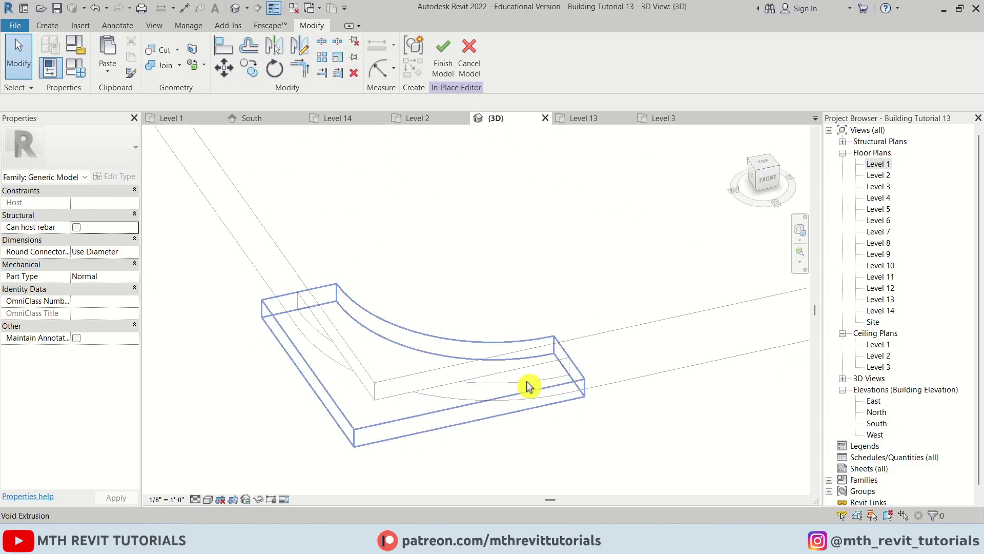
click(527, 386)
click(769, 176)
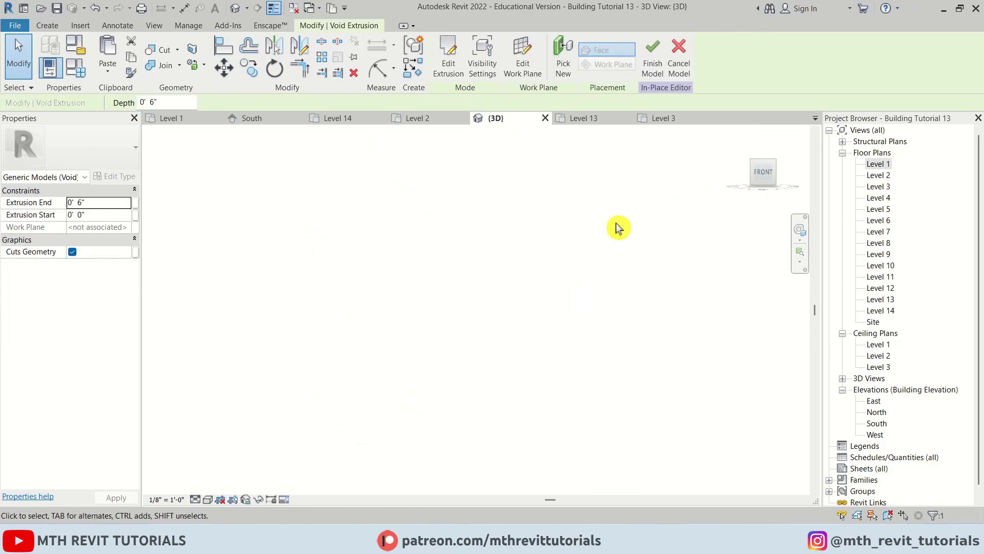
scroll(500, 323, up, 5)
key(c)
key(o)
click(375, 319)
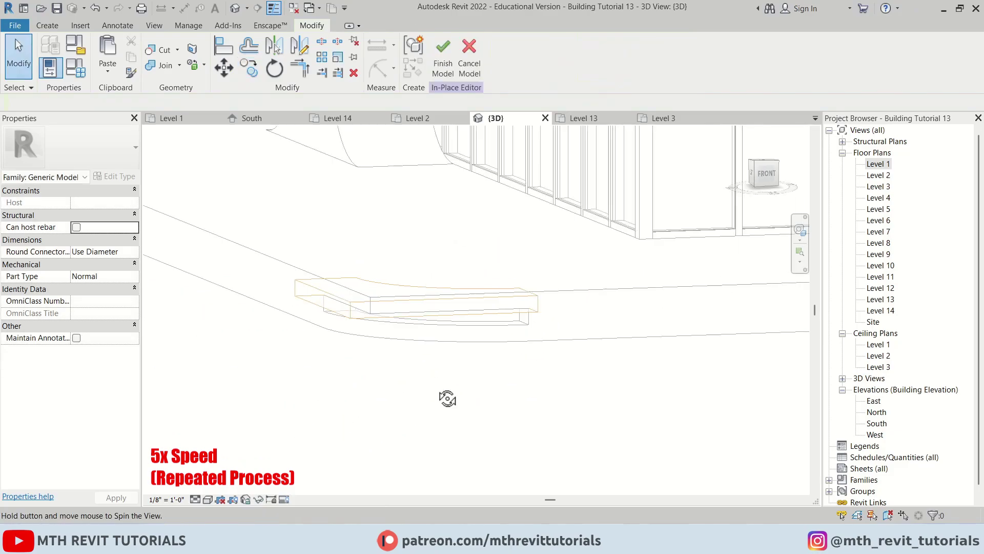
- Rework the topmost void's sketch with its arc offset 1' inward, closing the outline to the new arc without the old one
click(418, 358)
click(459, 61)
double_click(153, 102)
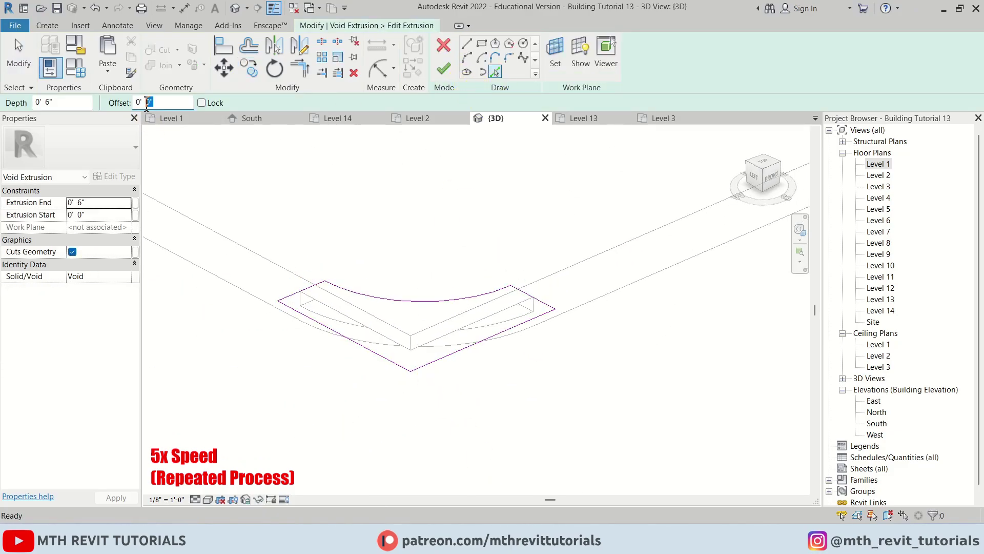
text(1)
mouse_move(378, 263)
shift+middle_down()
mouse_move(335, 379)
mouse_move(521, 345)
shift+middle_up()
key(Escape)
key(Escape)
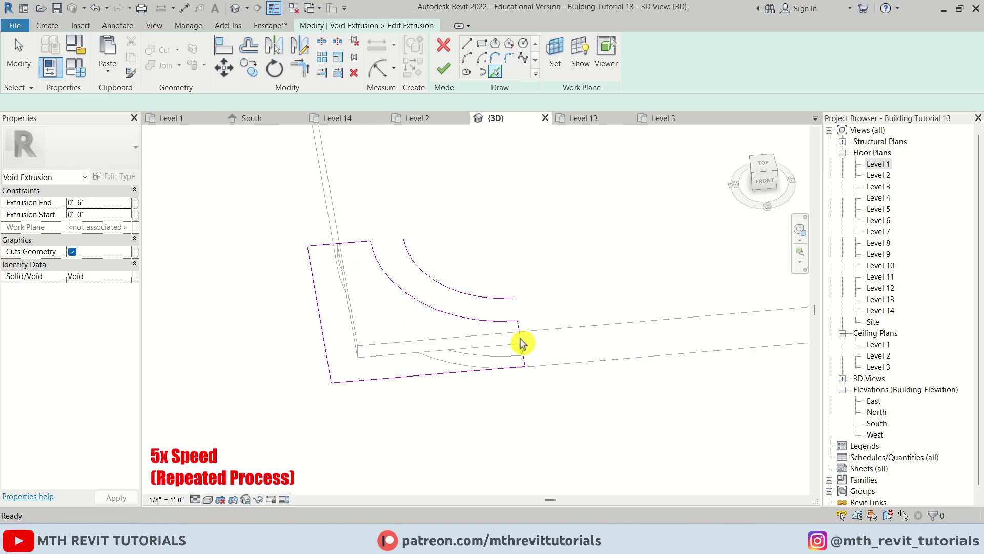
click(370, 249)
click(444, 68)
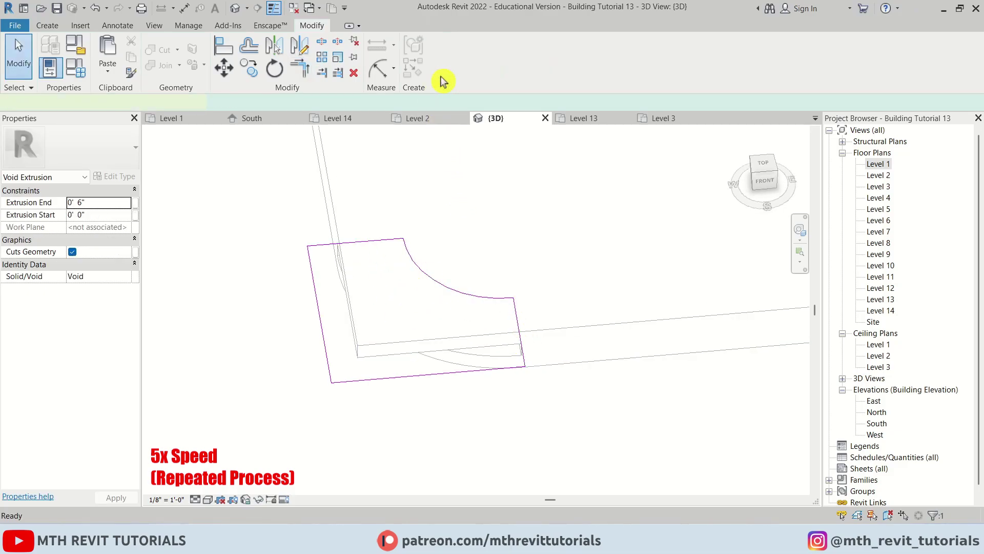
- Cut the base floor with the topmost corner void
key(c)
key(g)
mouse_move(554, 328)
shift+middle_down()
mouse_move(549, 353)
mouse_move(587, 307)
mouse_move(545, 348)
mouse_move(417, 351)
shift+middle_up()
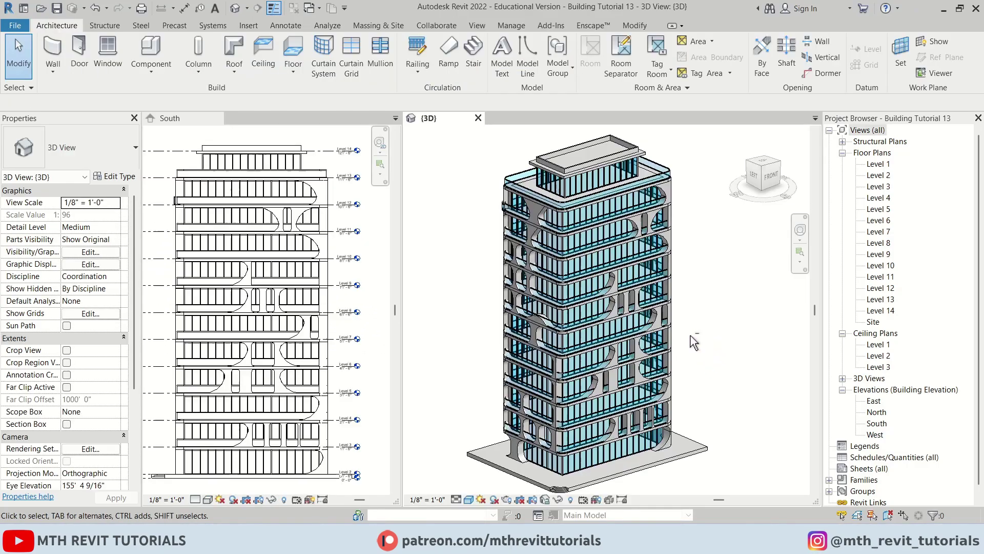
shift+middle_drag(693, 342, 736, 304)
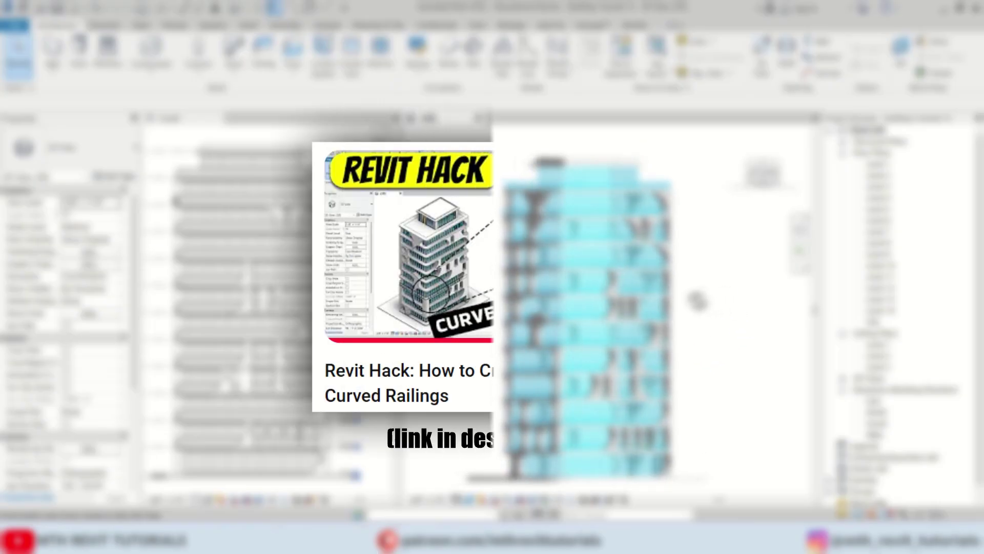